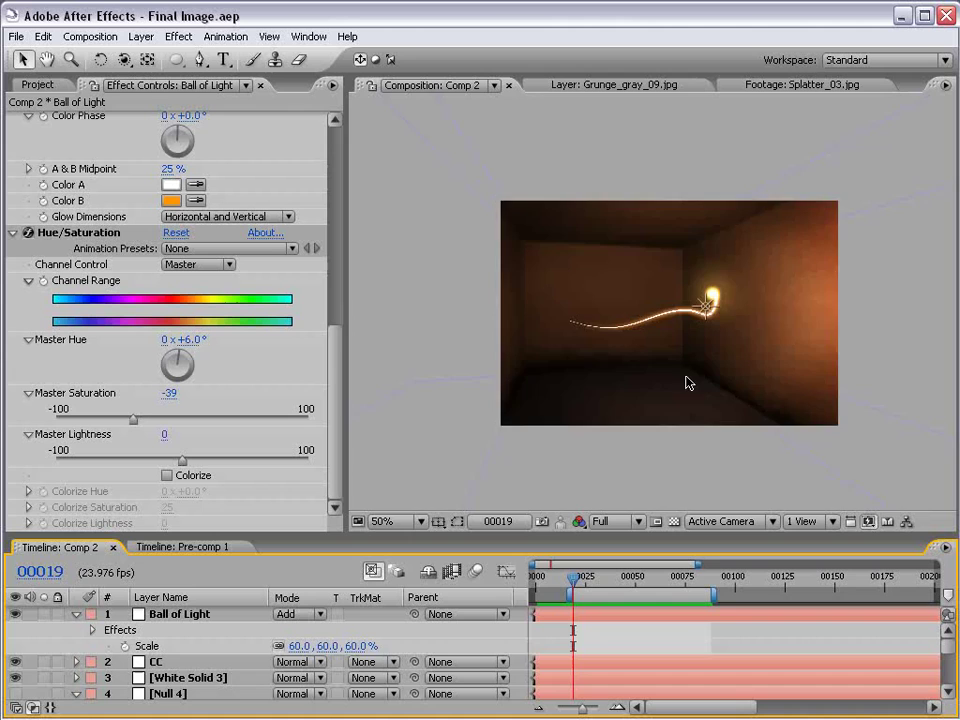
RAM-preview the finished orange room at 100% zoom in a maximized viewer.
{"action": "key", "text": "slash"}
{"action": "key", "text": "grave"}
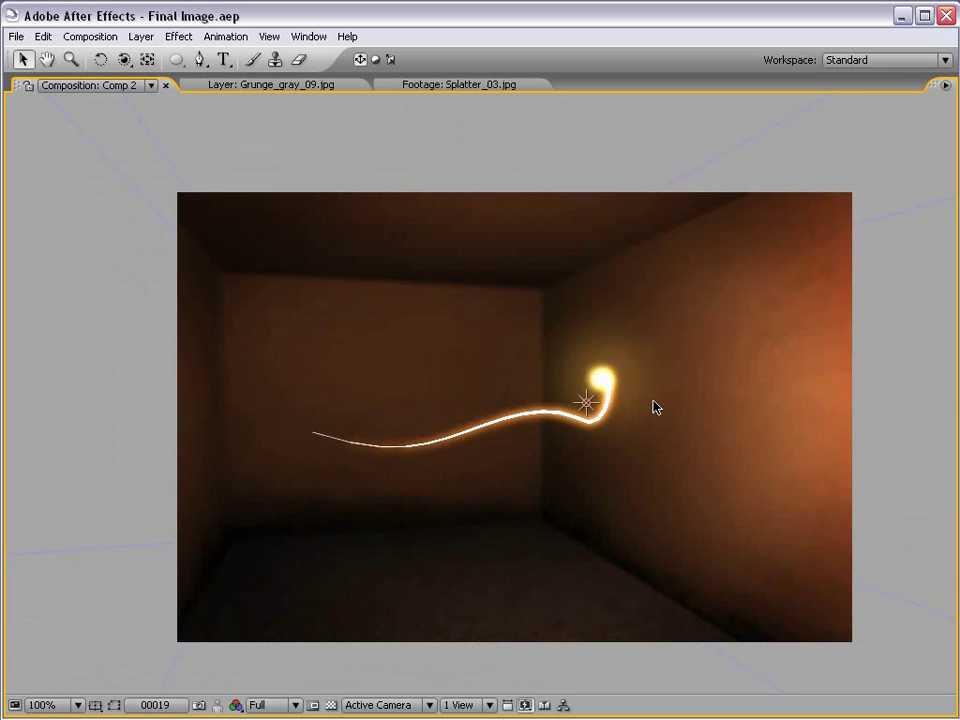
{"action": "key", "text": "KP_0"}
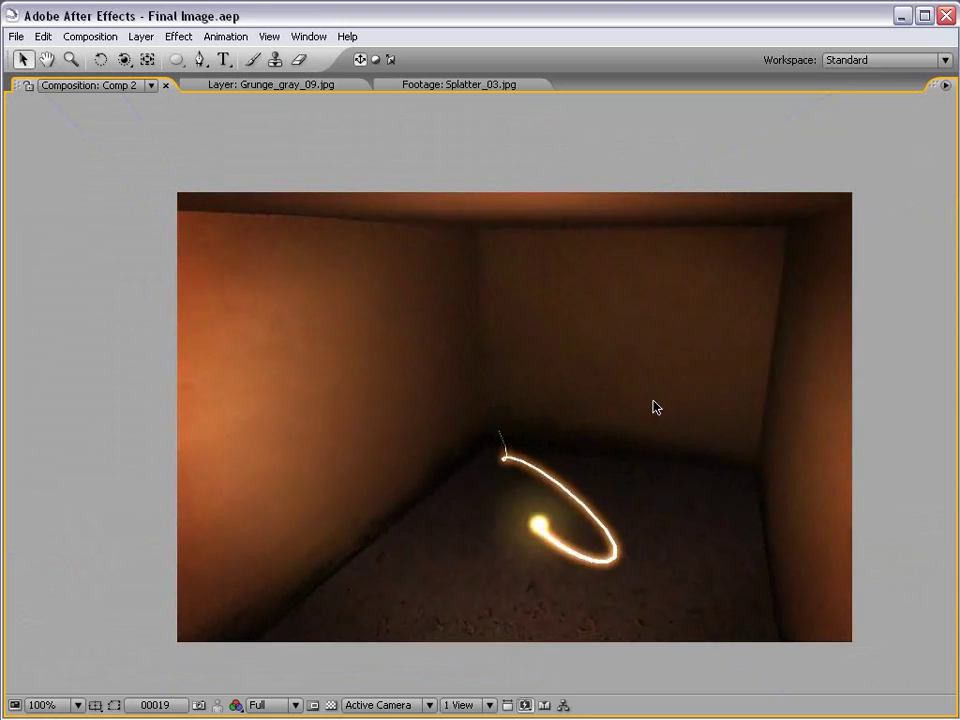
Stop playback, restore the panel layout, and collapse the Ball of Light properties.
{"action": "key", "text": "grave"}
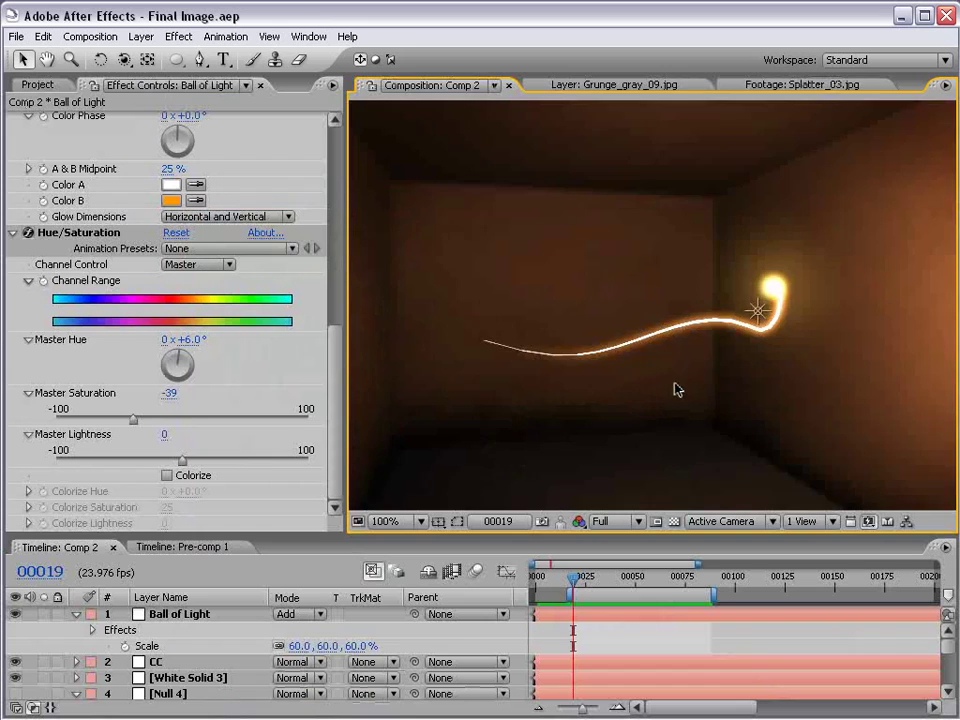
{"action": "left_click", "coordinate": [573, 596]}
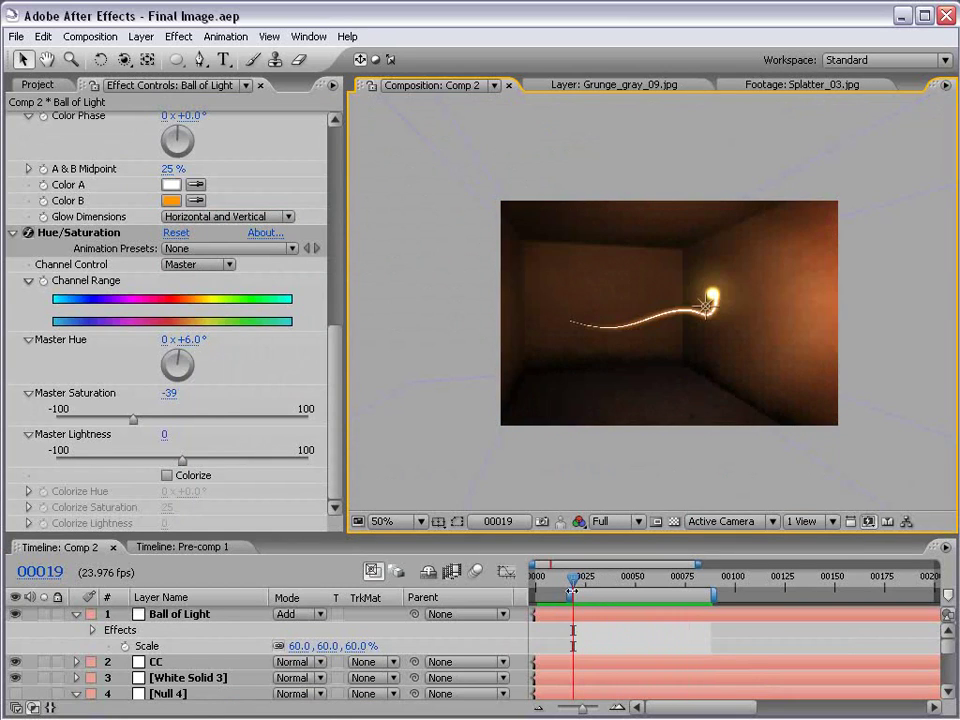
{"action": "key", "text": "slash"}
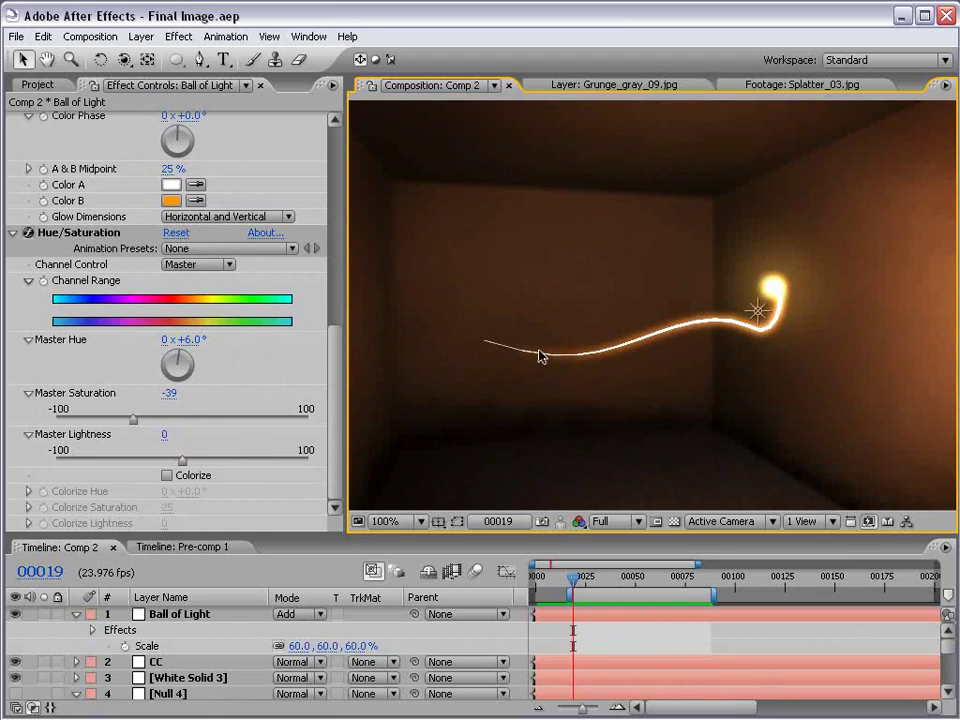
{"action": "left_click", "coordinate": [72, 614]}
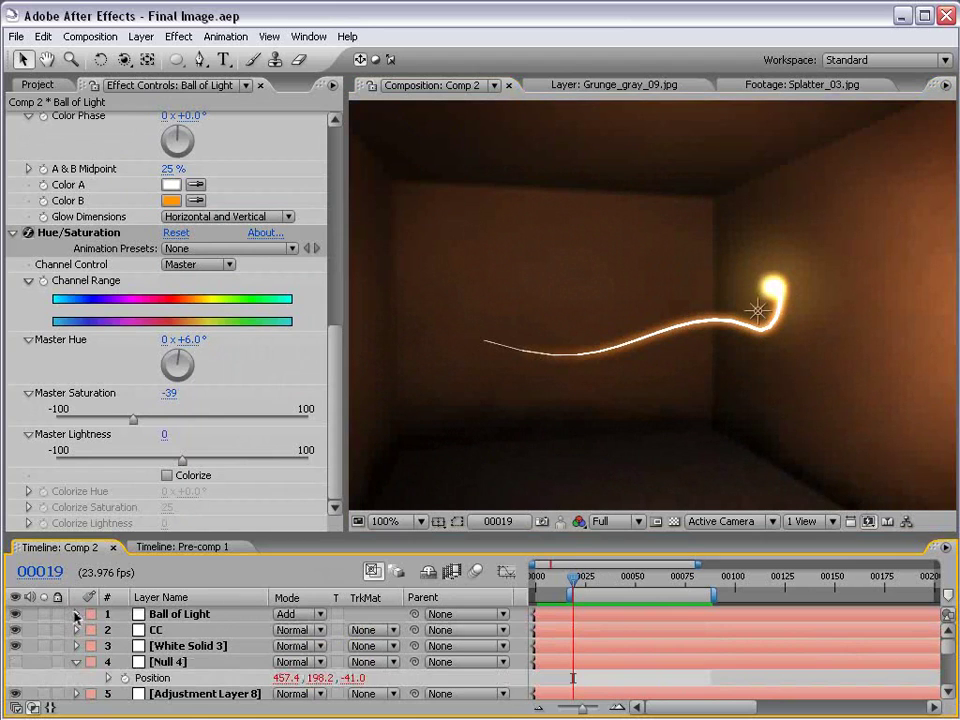
Collapse Null 4's Position property in the timeline.
{"action": "left_click", "coordinate": [75, 662]}
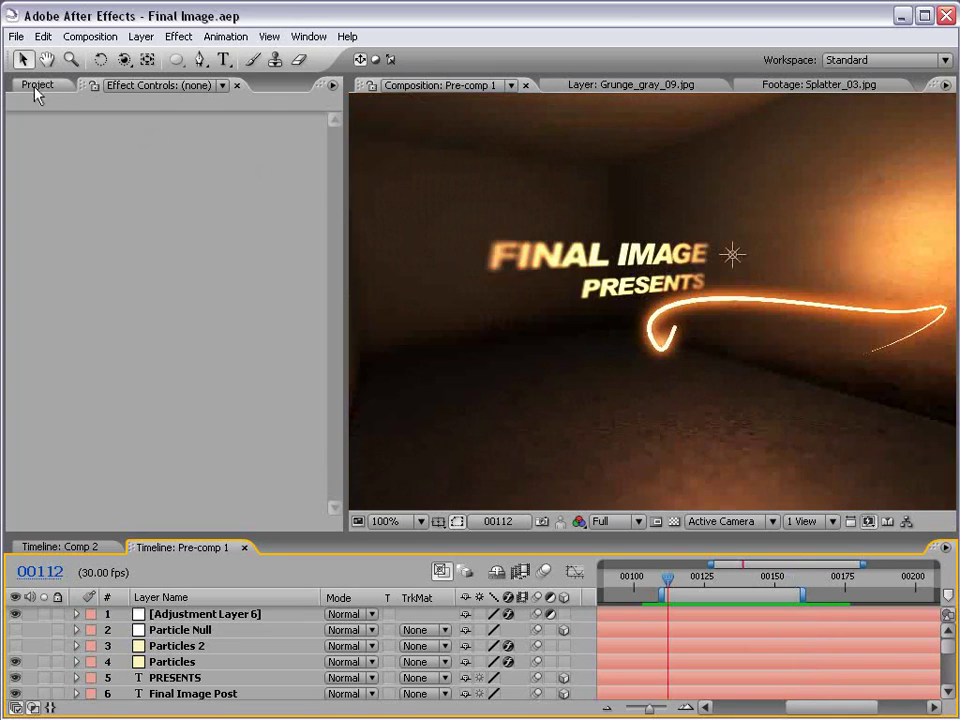
Start a new composition using the NTSC DV preset with frame rate 23.97.
{"action": "left_click", "coordinate": [36, 86]}
{"action": "left_click", "coordinate": [90, 36]}
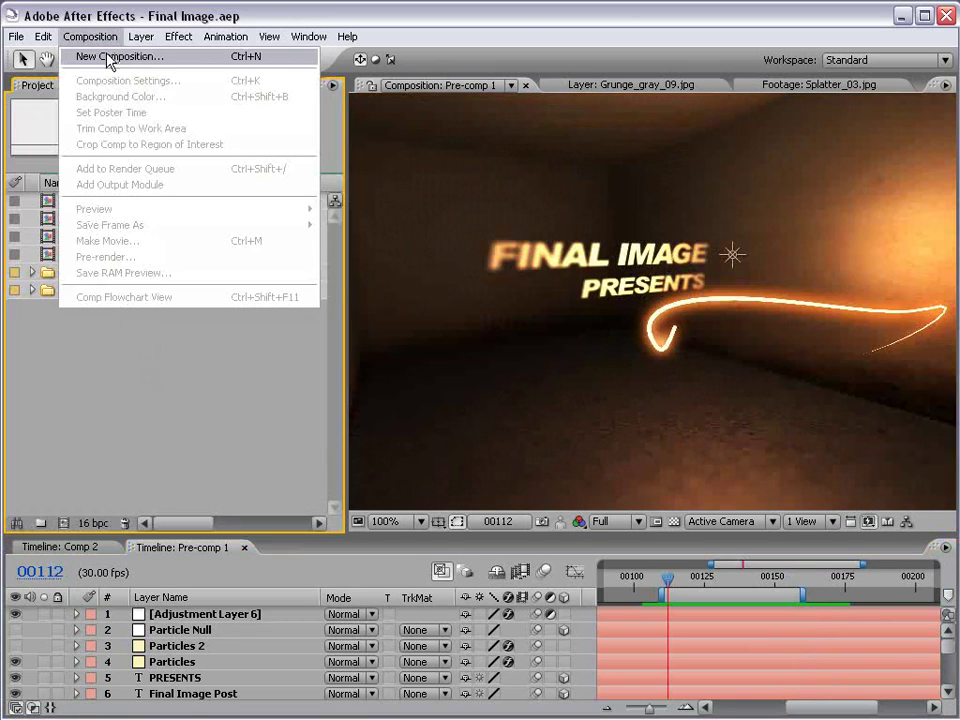
{"action": "left_click", "coordinate": [110, 57]}
{"action": "left_click", "coordinate": [532, 257]}
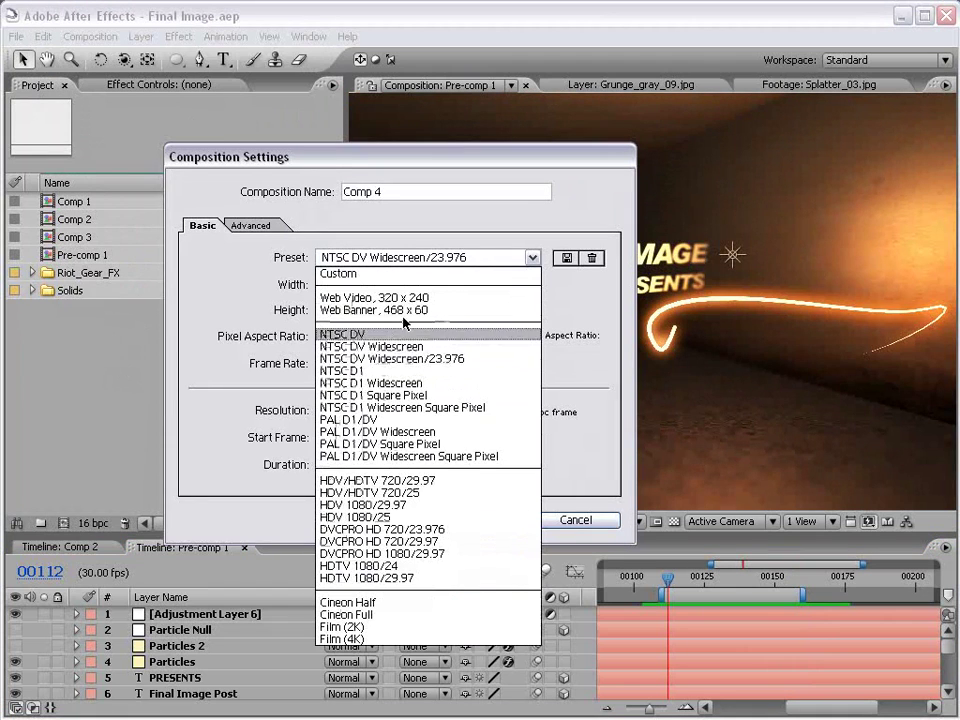
{"action": "left_click", "coordinate": [371, 336]}
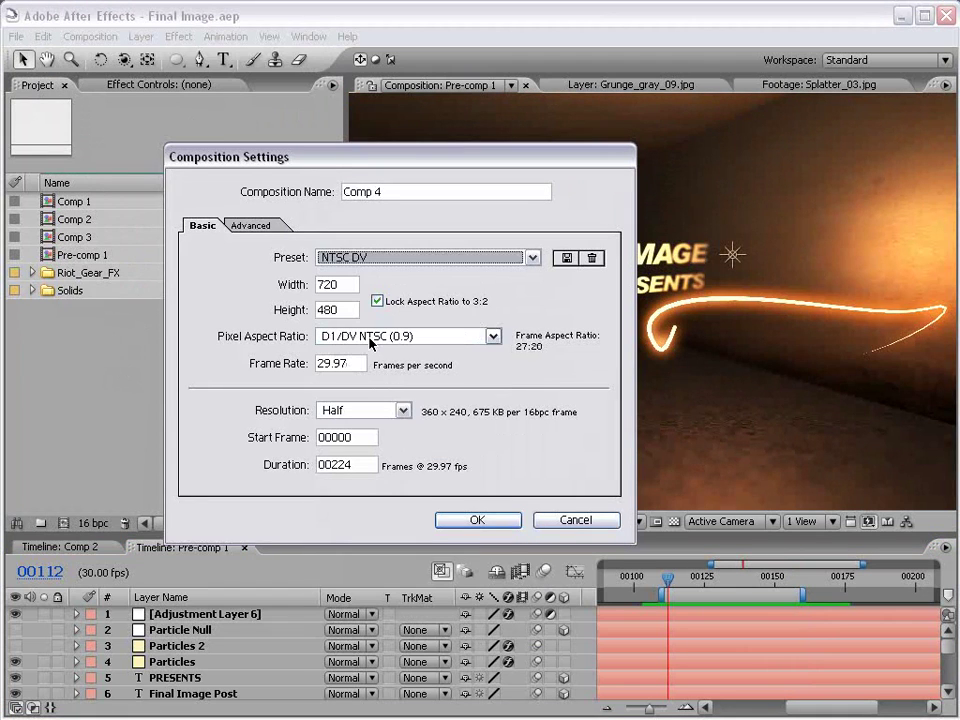
{"action": "left_click_drag", "start_coordinate": [355, 364], "coordinate": [272, 360]}
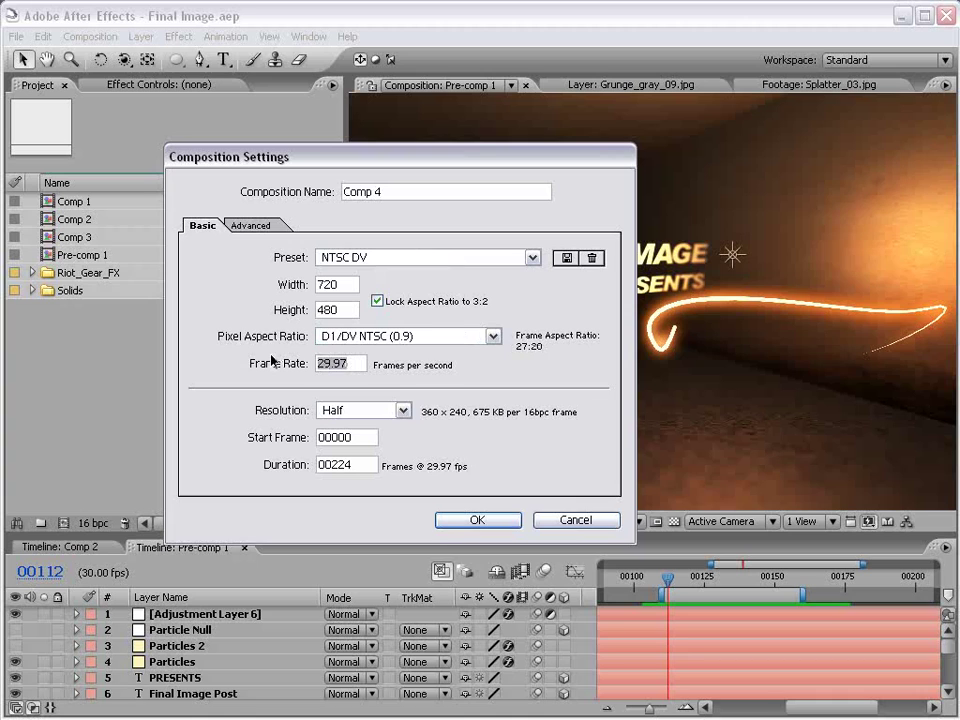
{"action": "type", "text": "23.97"}
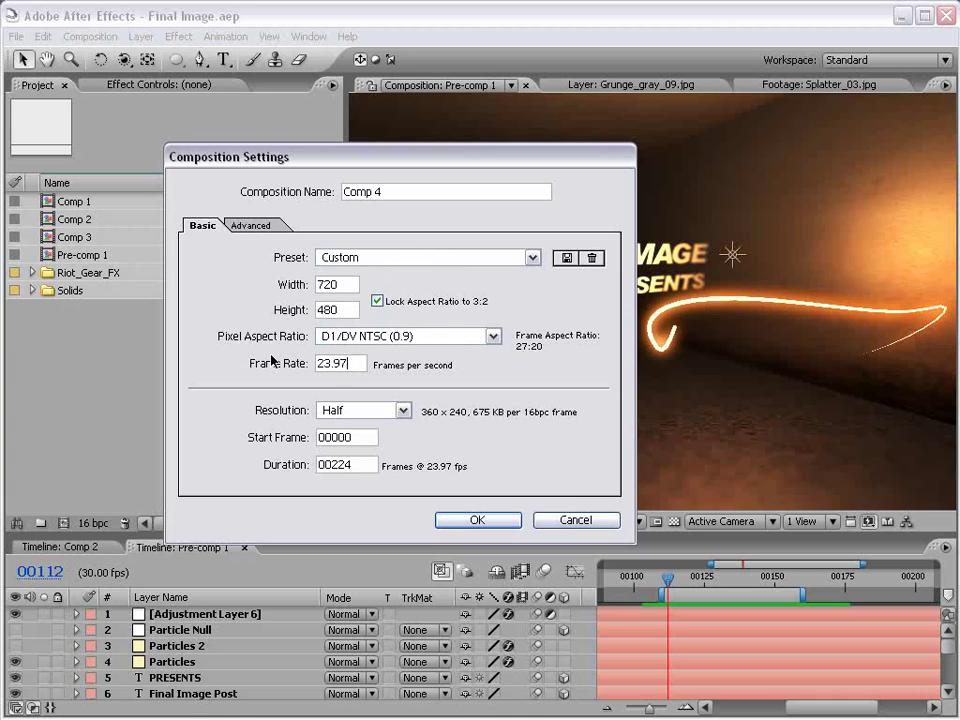
Confirm Comp 4, enlarge the timeline, and expand the Riot_Gear_FX folder.
{"action": "left_click", "coordinate": [476, 519]}
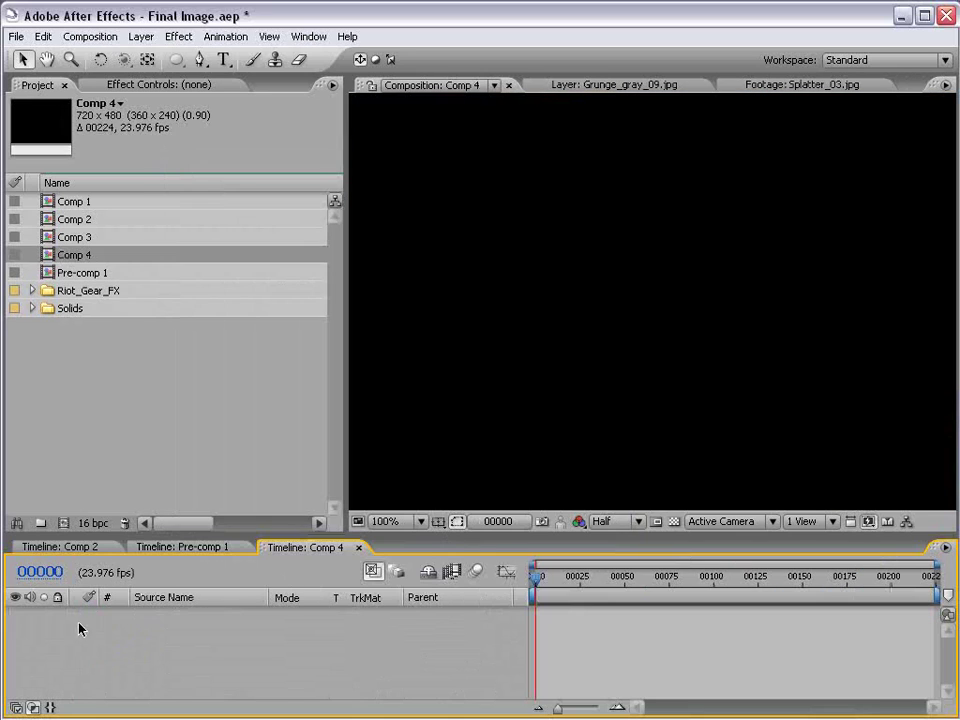
{"action": "left_click_drag", "start_coordinate": [325, 535], "coordinate": [325, 505]}
{"action": "scroll", "coordinate": [574, 281], "scroll_direction": "down", "scroll_amount": 2}
{"action": "left_click", "coordinate": [37, 293]}
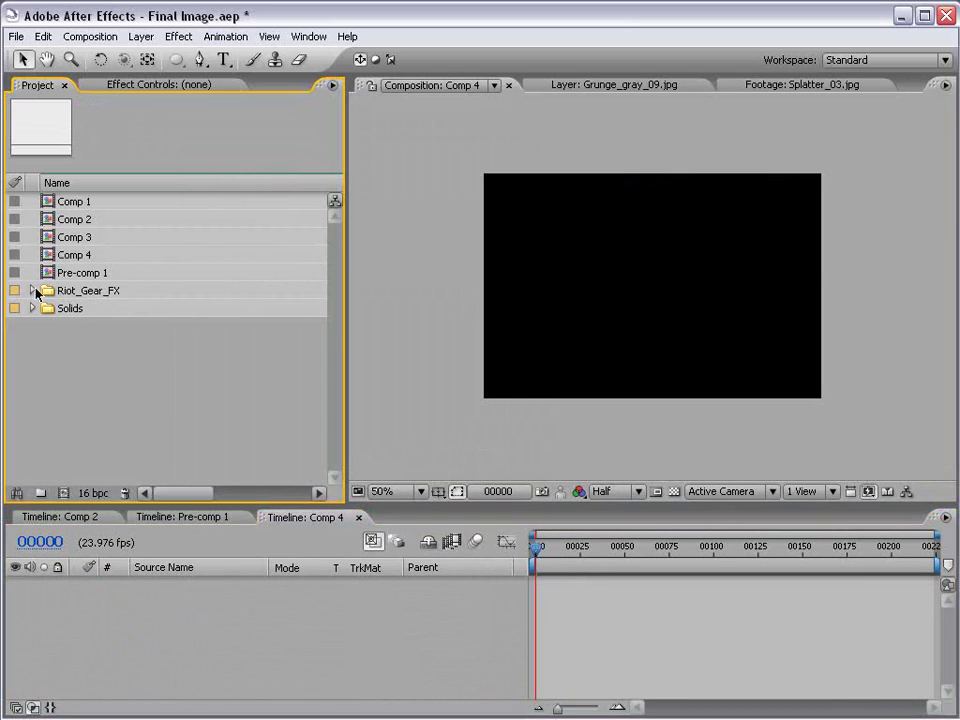
{"action": "left_click", "coordinate": [33, 292]}
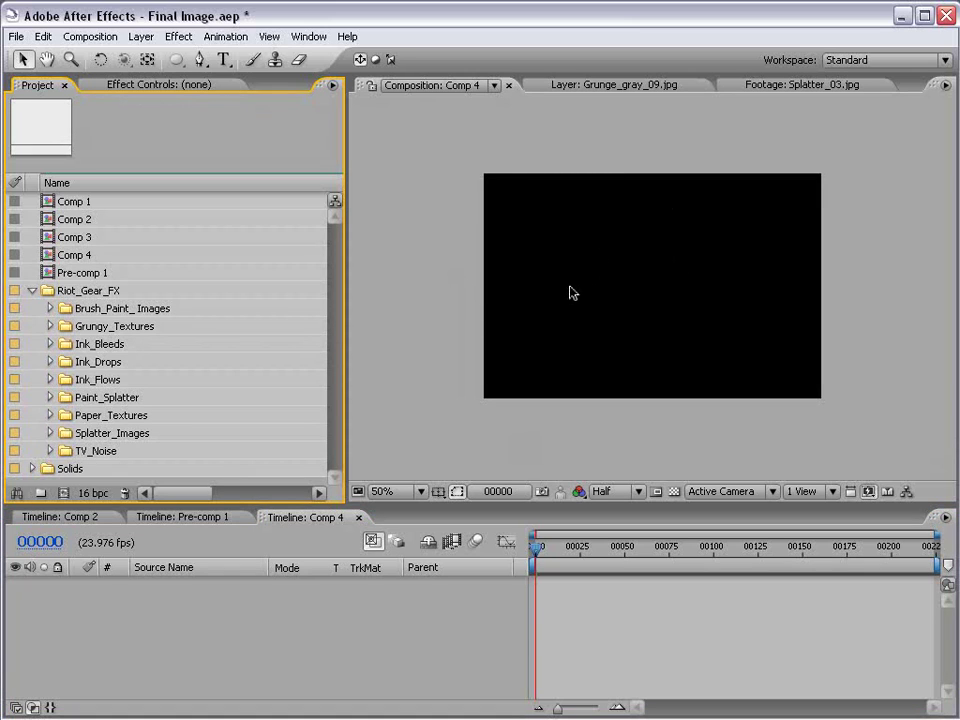
{"action": "left_click_drag", "start_coordinate": [265, 503], "coordinate": [271, 497]}
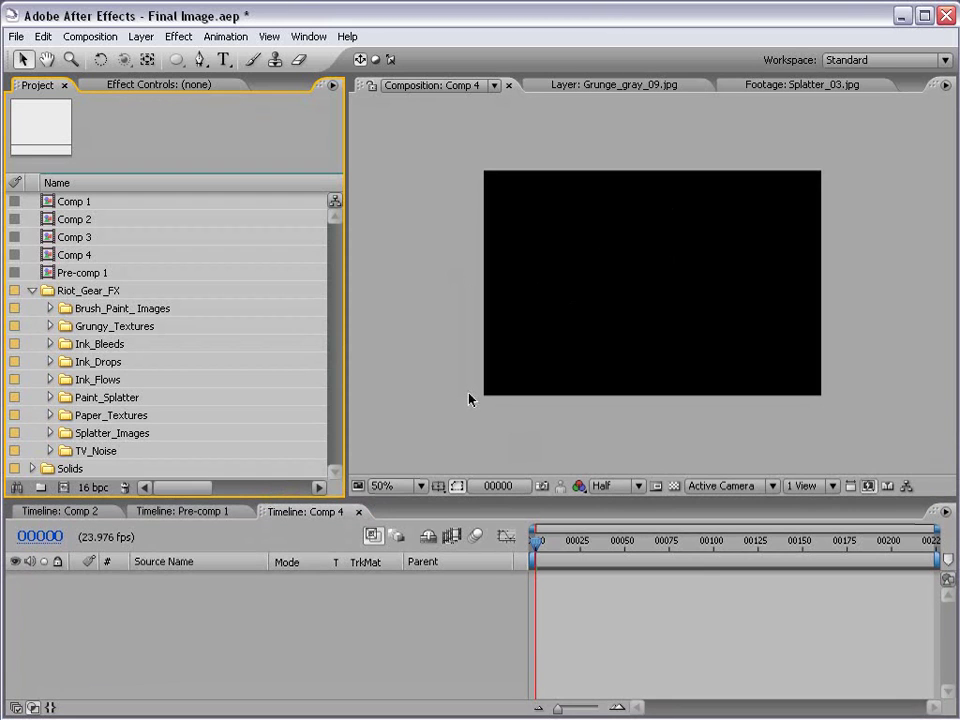
Expand Grungy_Textures > Low > Grayscale and place Grunge_gray_09.jpg into Comp 4.
{"action": "left_click", "coordinate": [50, 326]}
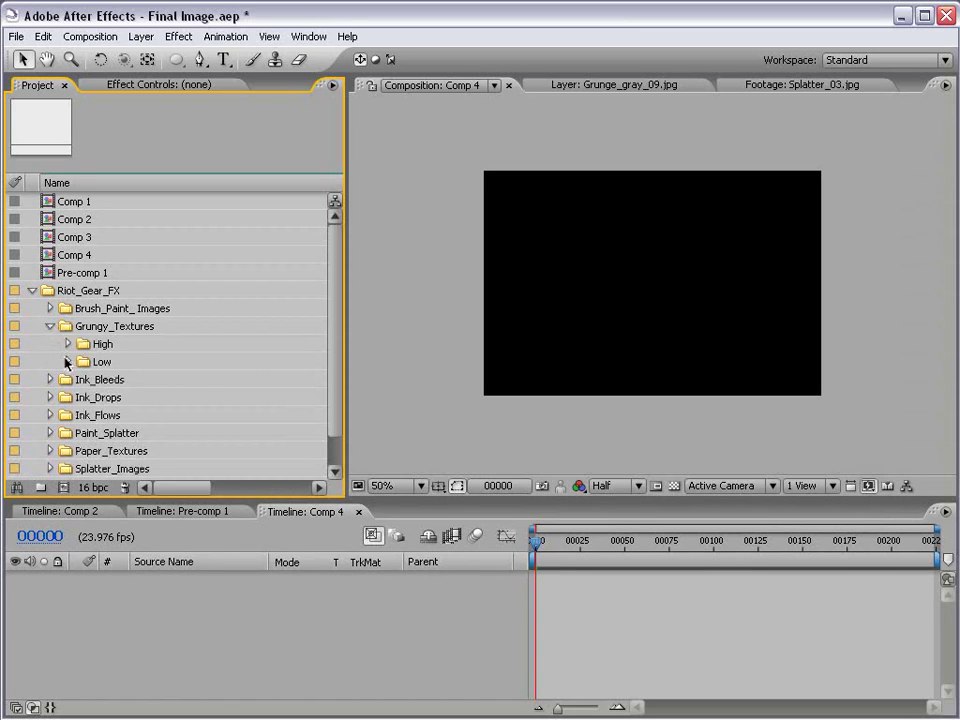
{"action": "left_click", "coordinate": [68, 361]}
{"action": "left_click", "coordinate": [86, 398]}
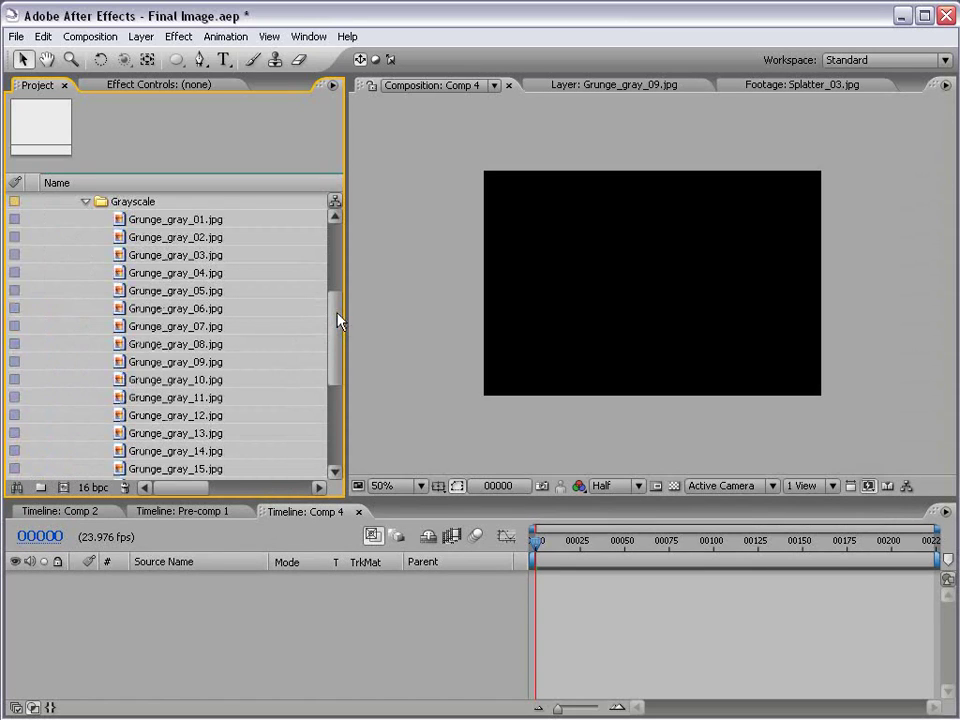
{"action": "scroll", "coordinate": [330, 330], "scroll_direction": "down", "scroll_amount": 1}
{"action": "left_click_drag", "start_coordinate": [163, 327], "coordinate": [619, 300]}
{"action": "mouse_move", "coordinate": [562, 350]}
{"action": "left_mouse_down"}
{"action": "mouse_move", "coordinate": [546, 364]}
{"action": "mouse_move", "coordinate": [562, 367]}
{"action": "left_mouse_up"}
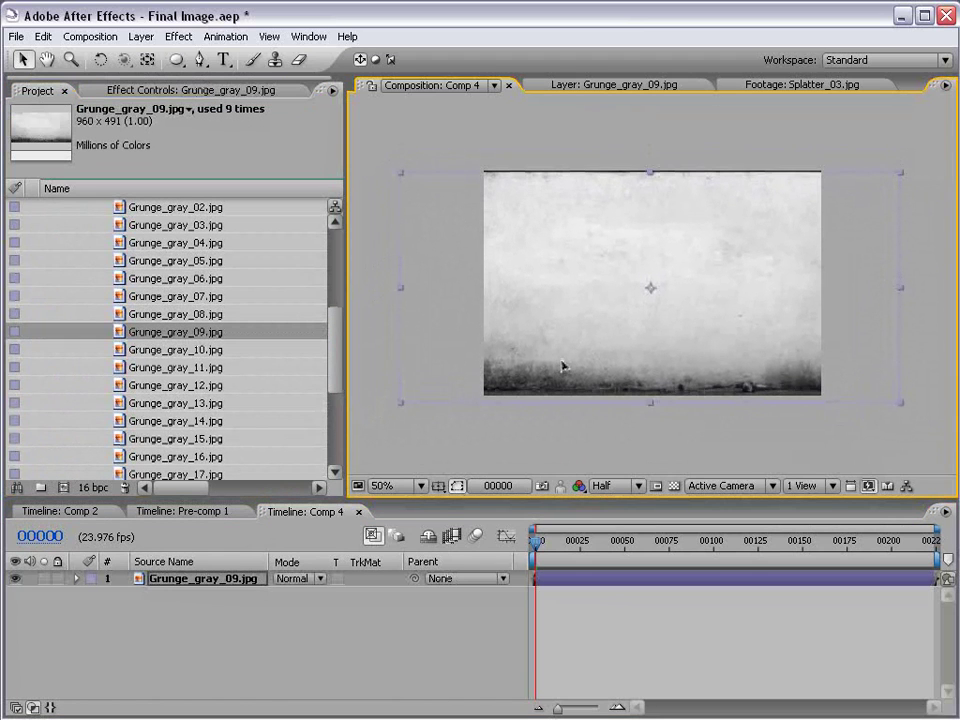
Make the grunge texture a 3D layer and rotate it edge-on as a side wall.
{"action": "key", "text": "F4"}
{"action": "left_click", "coordinate": [377, 578]}
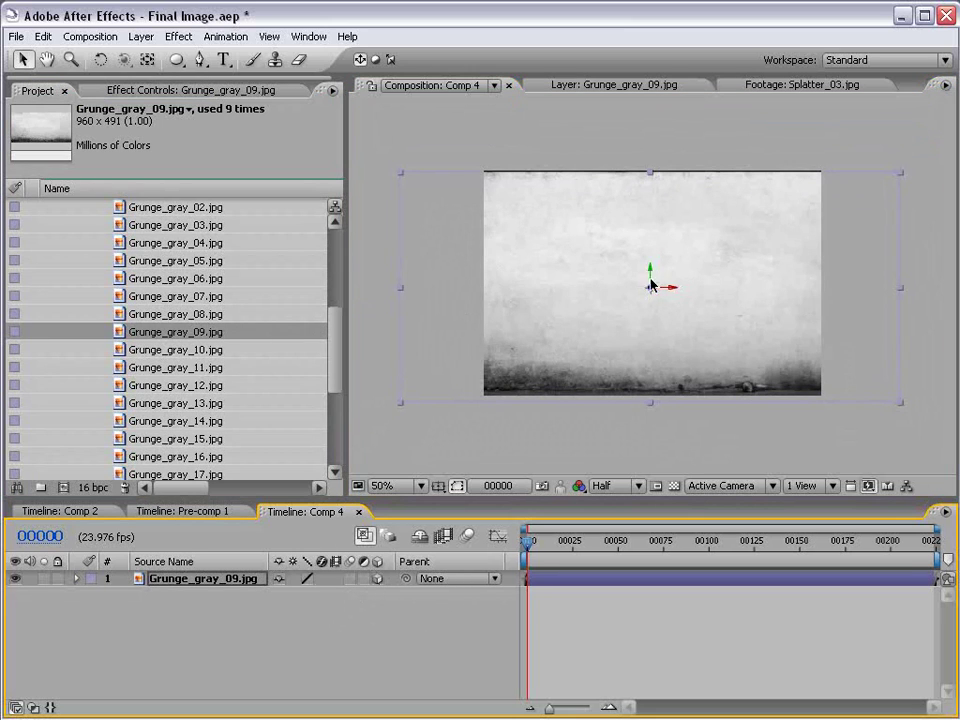
{"action": "key", "text": "w"}
{"action": "left_click_drag", "start_coordinate": [652, 282], "coordinate": [836, 296]}
{"action": "key", "text": "v"}
Duplicate the wall twice and slide a copy to the middle as the back wall.
{"action": "key", "text": "ctrl+d"}
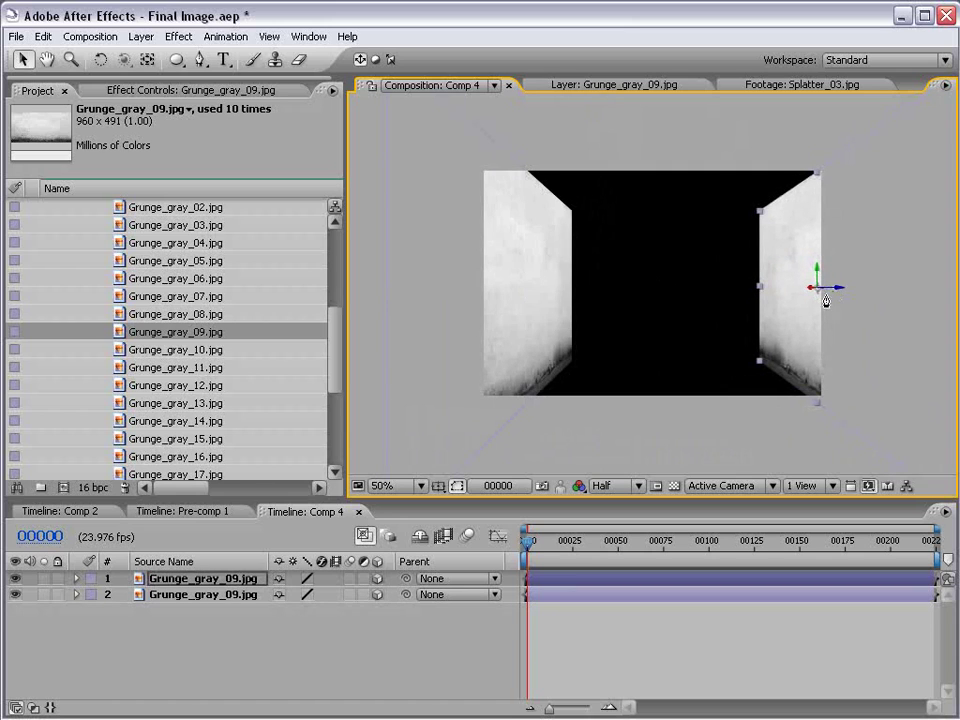
{"action": "key", "text": "ctrl+d"}
{"action": "left_click_drag", "start_coordinate": [828, 293], "coordinate": [472, 538]}
{"action": "key", "text": "w"}
{"action": "key", "text": "v"}
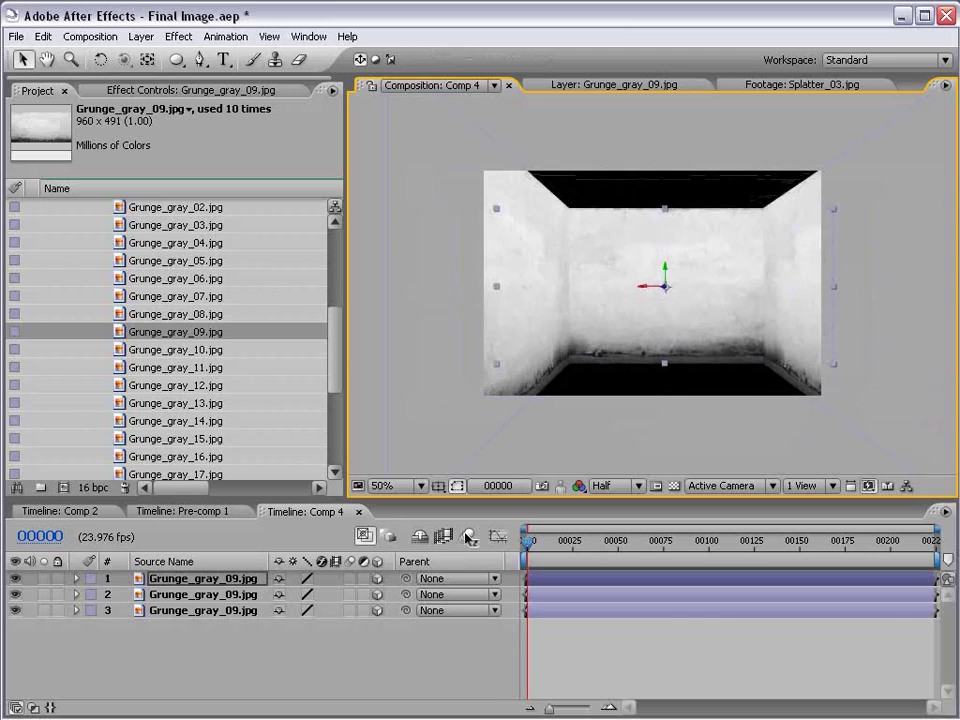
Duplicate the back wall, tilt the copy flat, and raise it as the ceiling.
{"action": "left_click", "coordinate": [624, 446]}
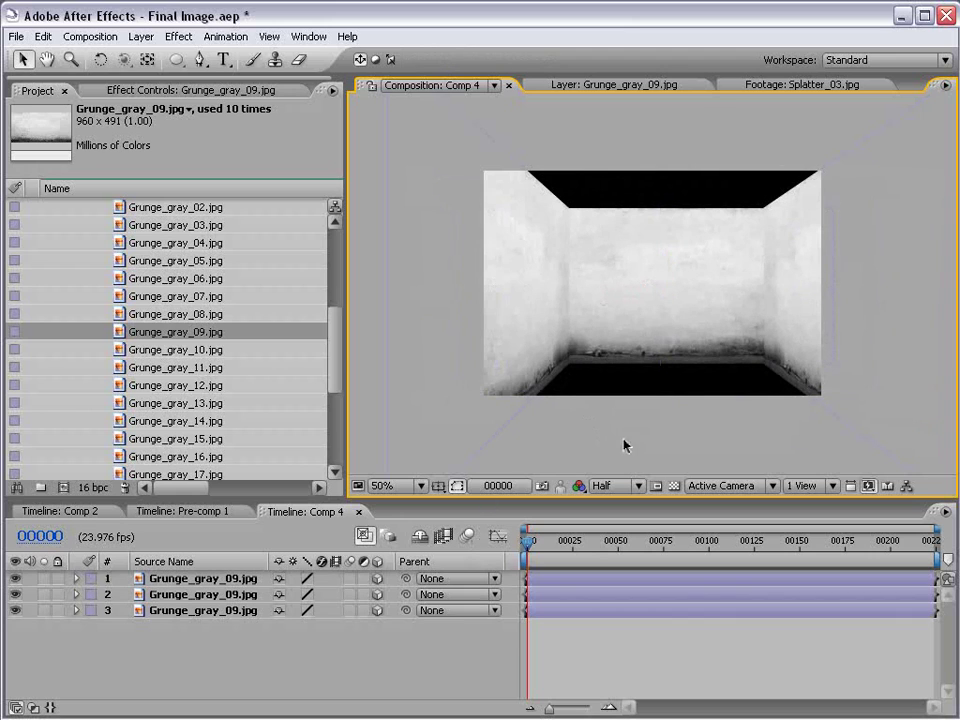
{"action": "left_click", "coordinate": [640, 234]}
{"action": "key", "text": "ctrl+d"}
{"action": "key", "text": "w"}
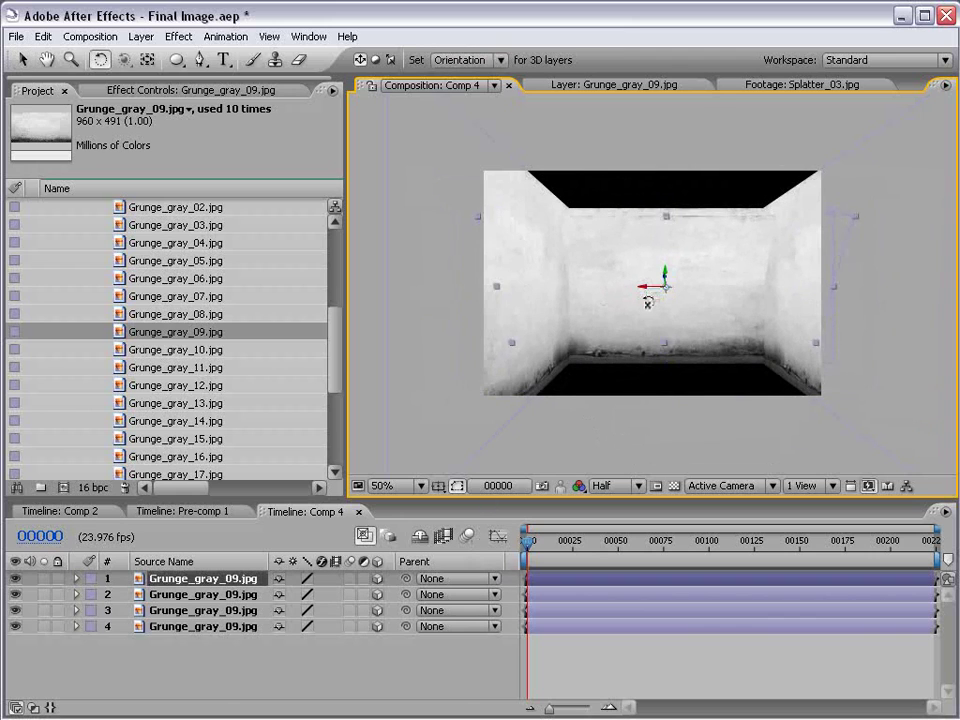
{"action": "left_click_drag", "start_coordinate": [647, 302], "coordinate": [644, 325]}
{"action": "key", "text": "v"}
{"action": "left_click_drag", "start_coordinate": [666, 268], "coordinate": [666, 157]}
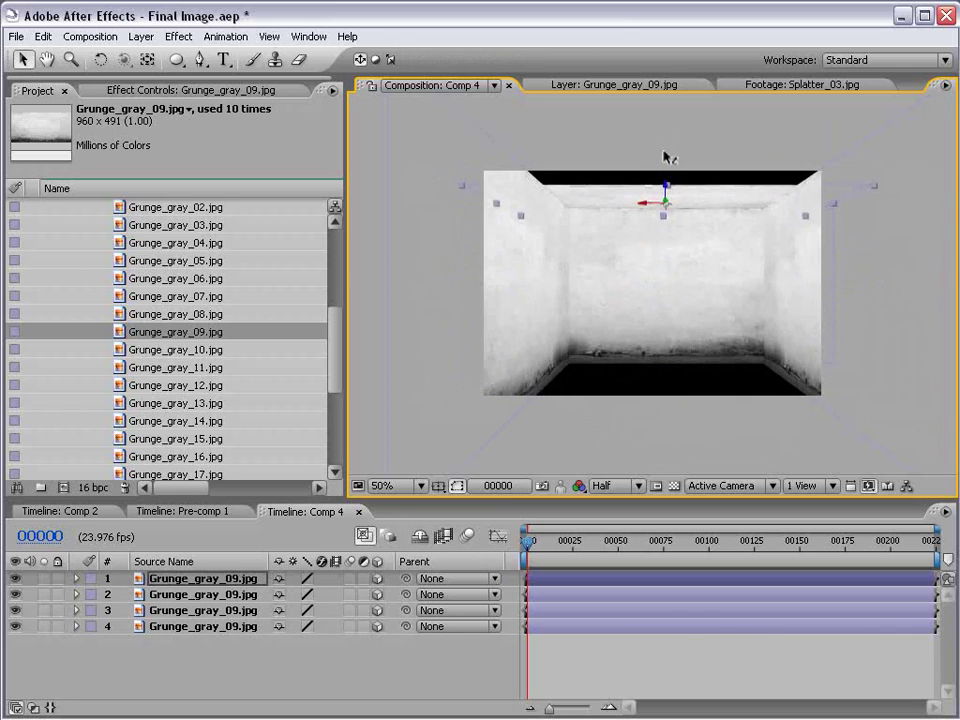
Adjust the ceiling's tilt, widen it, and move it higher and further right.
{"action": "key", "text": "w"}
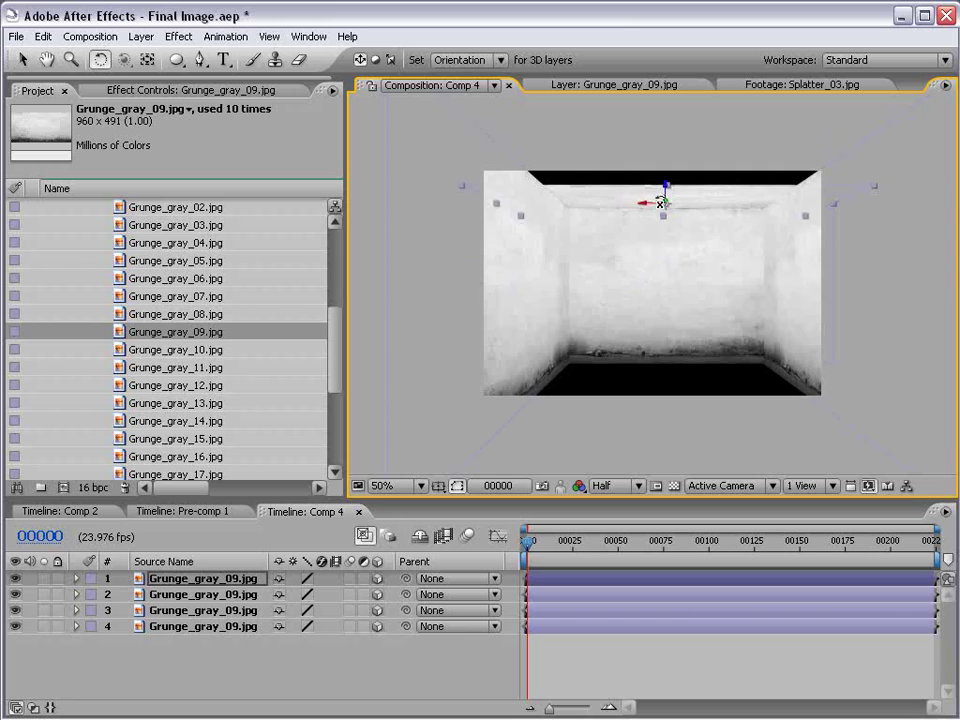
{"action": "left_click_drag", "start_coordinate": [664, 204], "coordinate": [622, 193]}
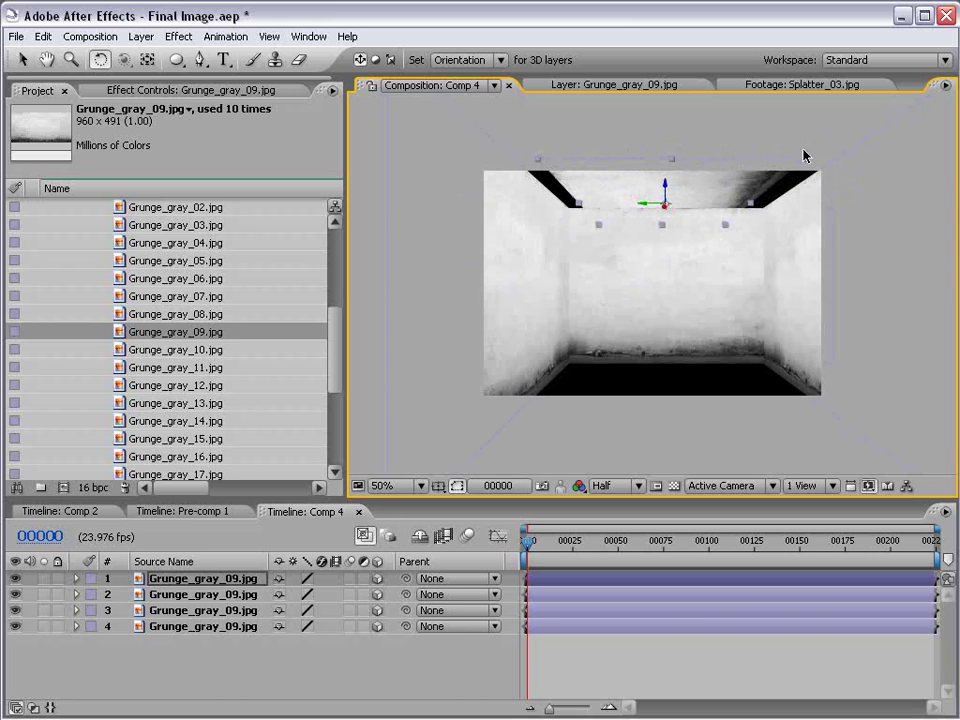
{"action": "key", "text": "v"}
{"action": "left_click_drag", "start_coordinate": [804, 158], "coordinate": [900, 128]}
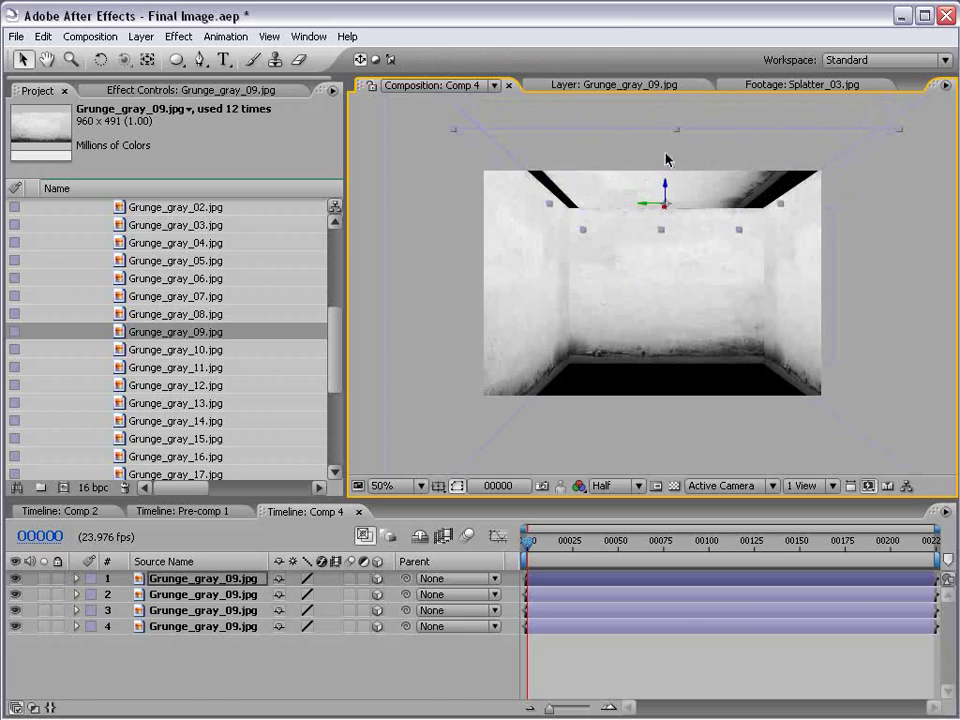
{"action": "left_click_drag", "start_coordinate": [703, 213], "coordinate": [897, 149]}
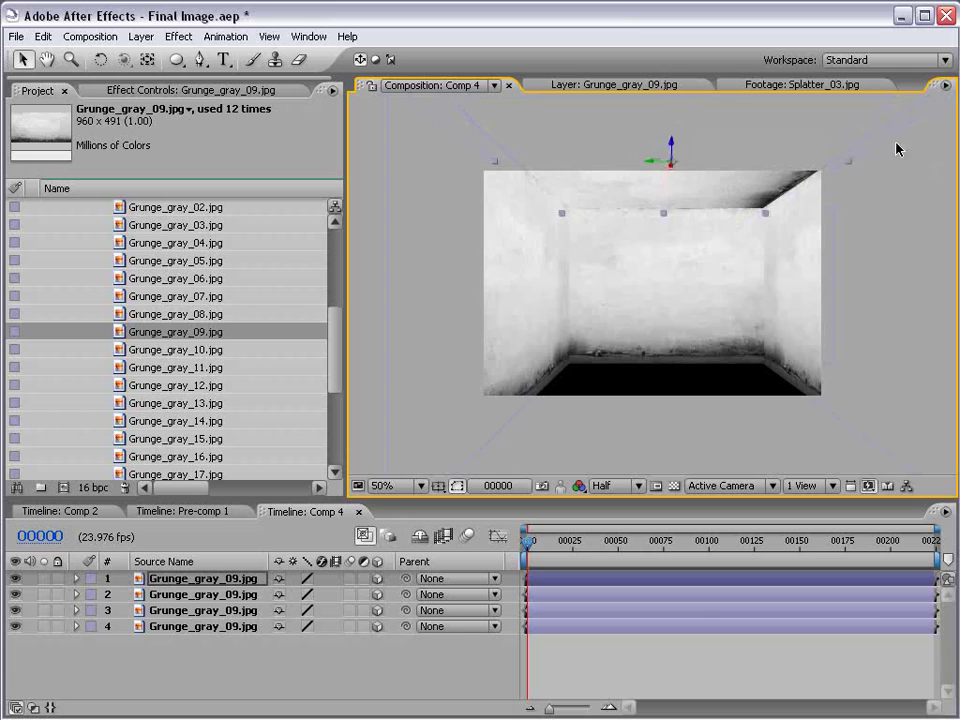
{"action": "left_click_drag", "start_coordinate": [670, 165], "coordinate": [684, 161]}
{"action": "left_click_drag", "start_coordinate": [777, 218], "coordinate": [808, 228]}
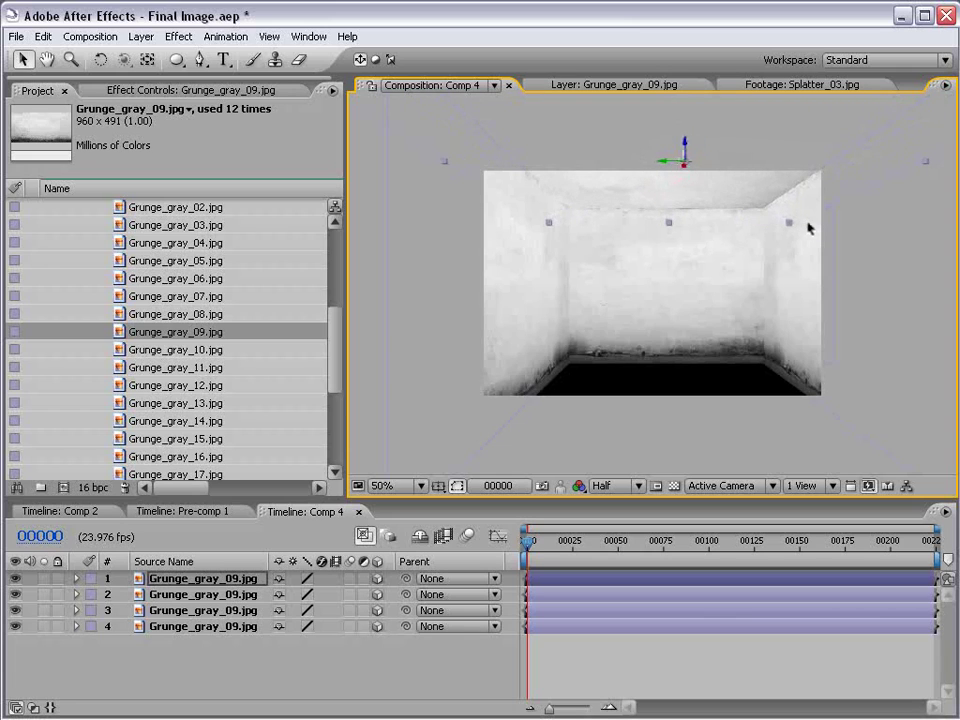
{"action": "left_click_drag", "start_coordinate": [676, 168], "coordinate": [725, 163]}
Add a Camera 1 layer using the 35mm camera preset.
{"action": "key", "text": "F2"}
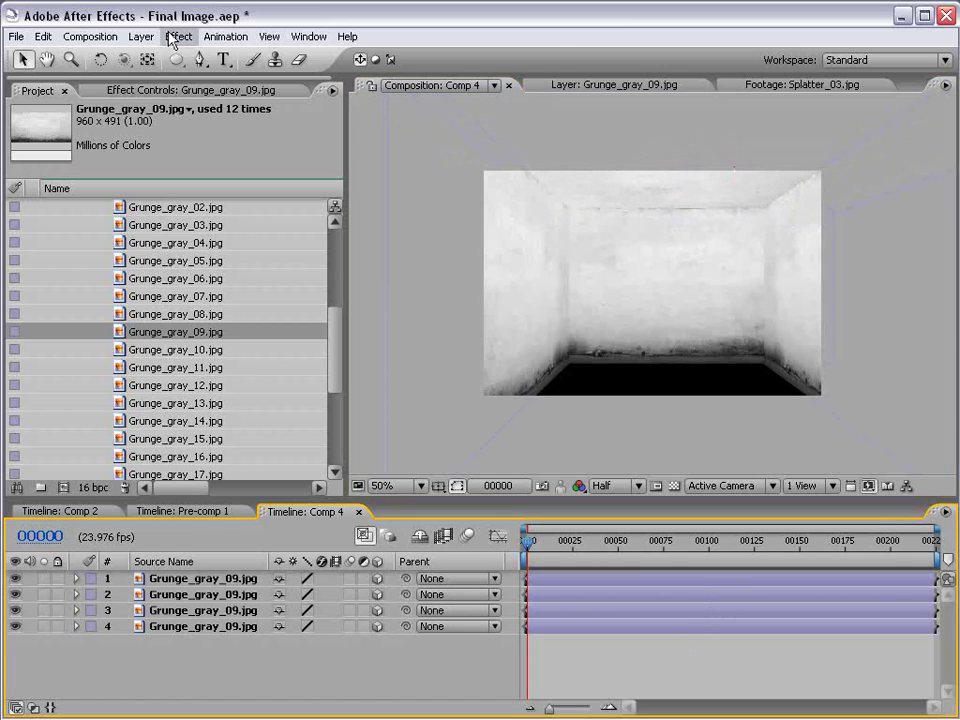
{"action": "left_click", "coordinate": [141, 36]}
{"action": "mouse_move", "coordinate": [160, 56]}
{"action": "left_click", "coordinate": [400, 104]}
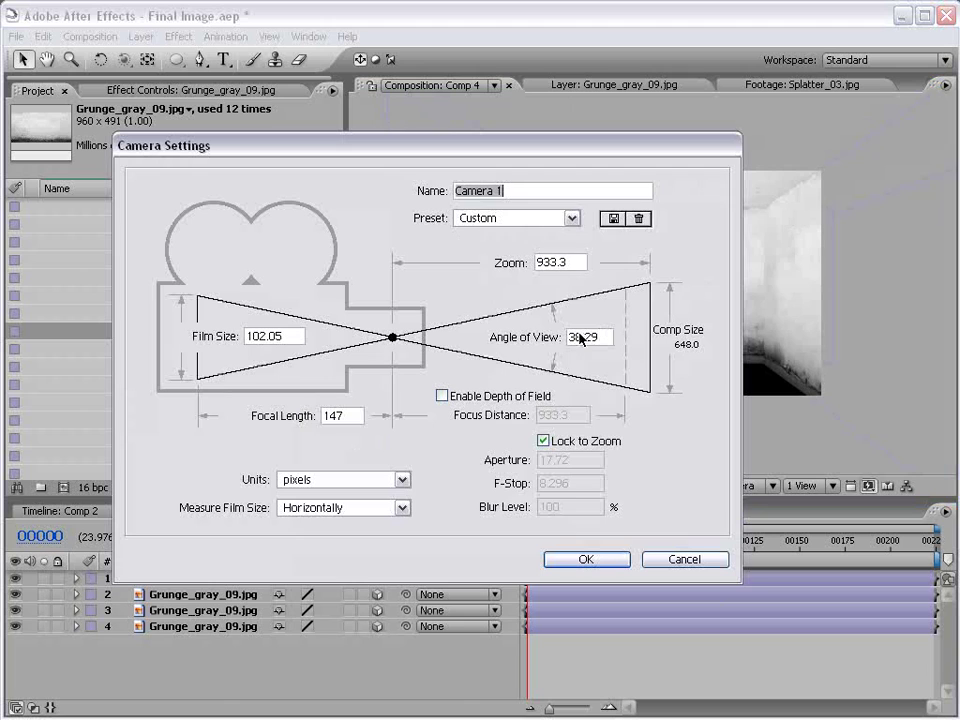
{"action": "left_click", "coordinate": [502, 222]}
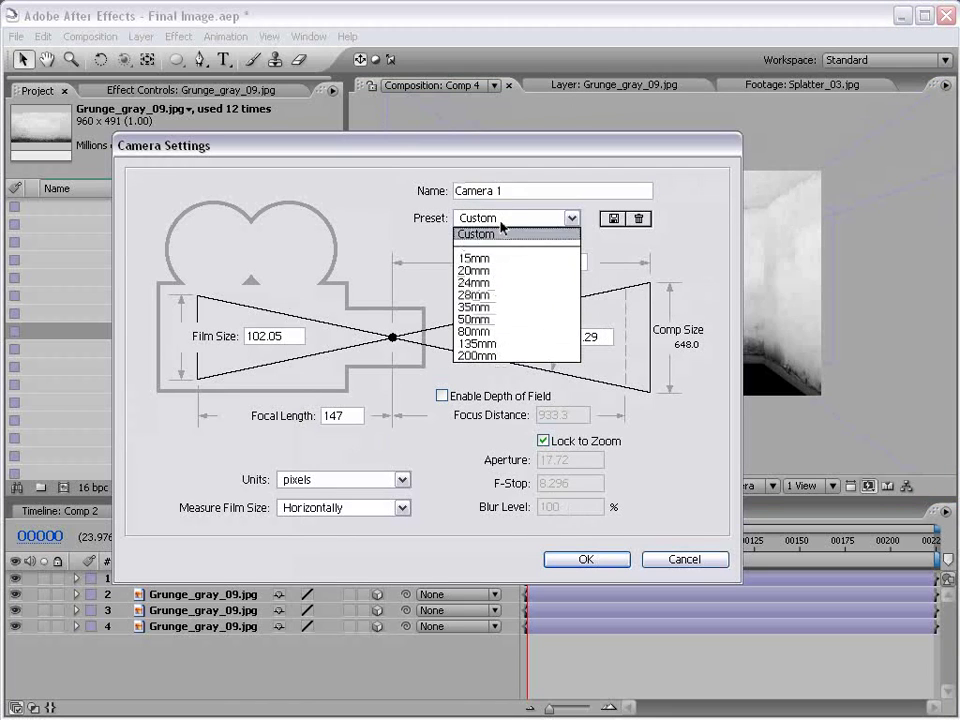
{"action": "left_click", "coordinate": [500, 307]}
{"action": "left_click", "coordinate": [592, 560]}
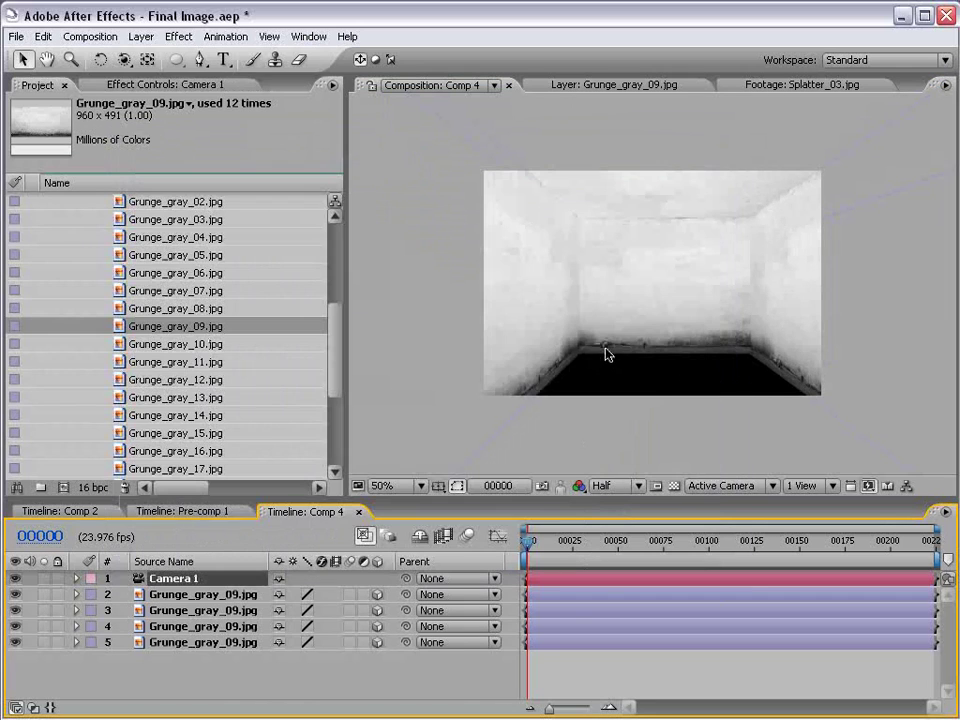
Dolly the camera deeper into the room with the Track Z Camera tool.
{"action": "key", "text": "c"}
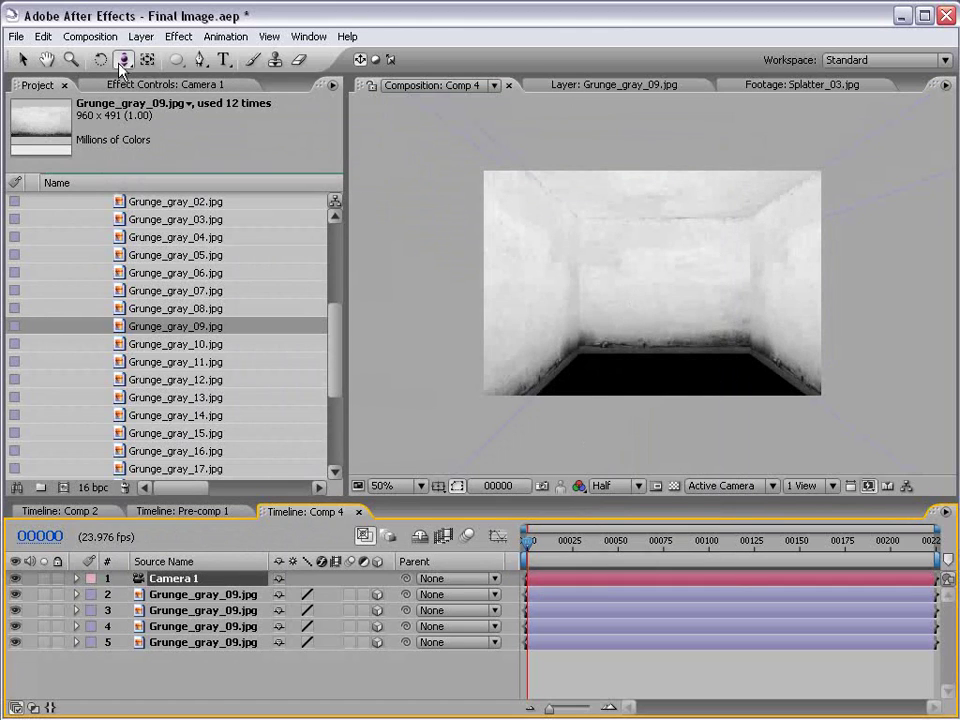
{"action": "left_click_drag", "start_coordinate": [123, 59], "coordinate": [165, 104]}
{"action": "left_click_drag", "start_coordinate": [735, 294], "coordinate": [680, 343]}
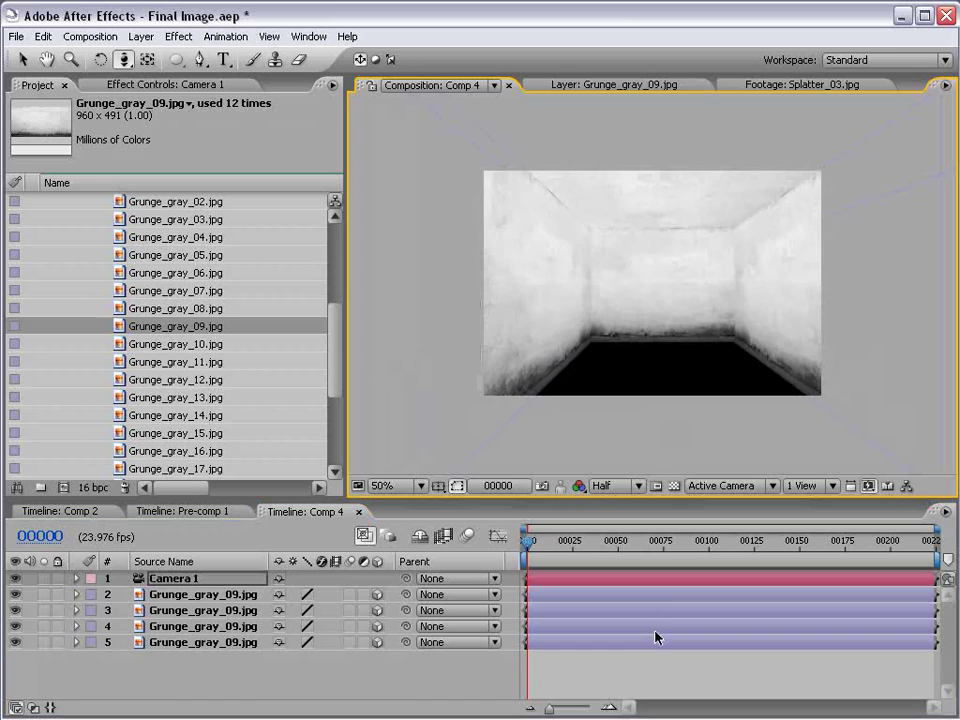
{"action": "left_click", "coordinate": [608, 580]}
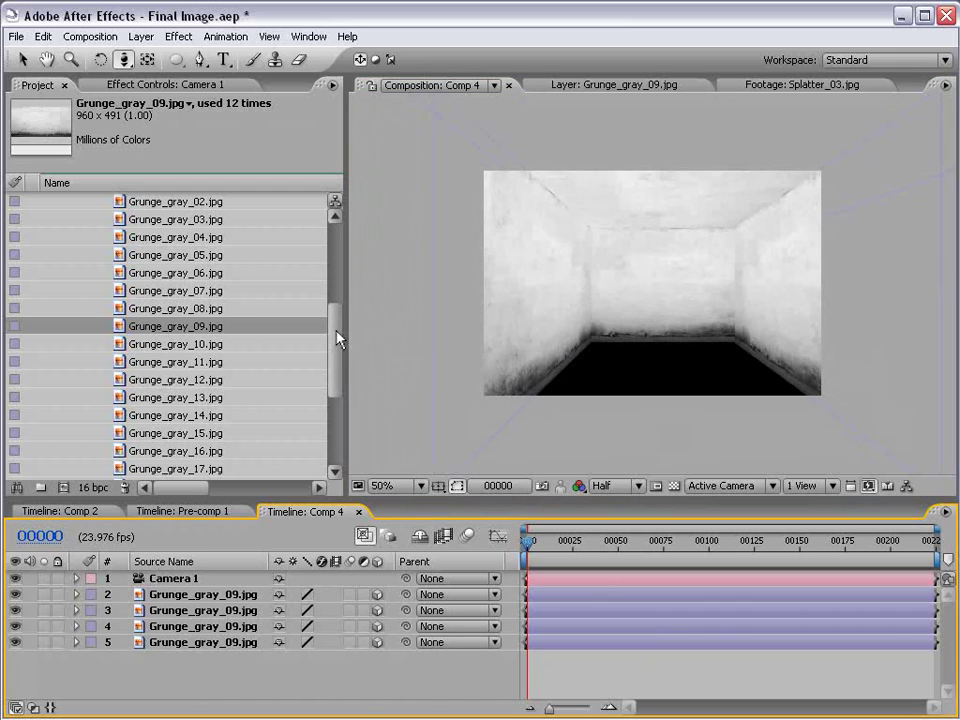
Add Grunge_gray_04.jpg as a 3D layer rotated flat to form the floor.
{"action": "mouse_move", "coordinate": [336, 340]}
{"action": "left_mouse_down"}
{"action": "mouse_move", "coordinate": [339, 375]}
{"action": "mouse_move", "coordinate": [340, 272]}
{"action": "mouse_move", "coordinate": [332, 349]}
{"action": "left_mouse_up"}
{"action": "left_click", "coordinate": [206, 345]}
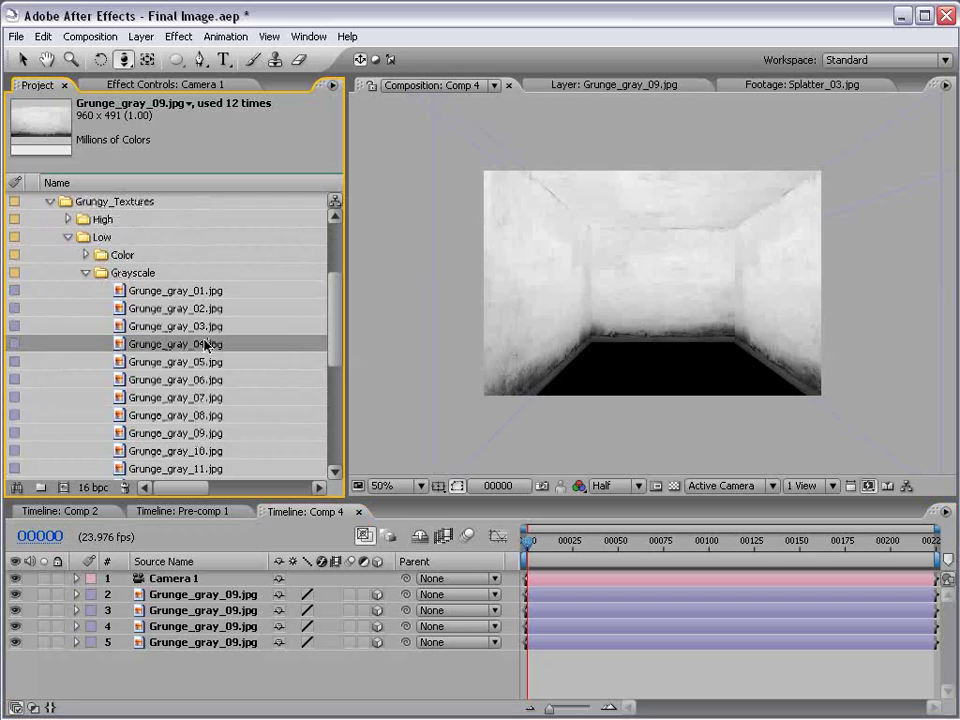
{"action": "left_click_drag", "start_coordinate": [198, 352], "coordinate": [549, 661]}
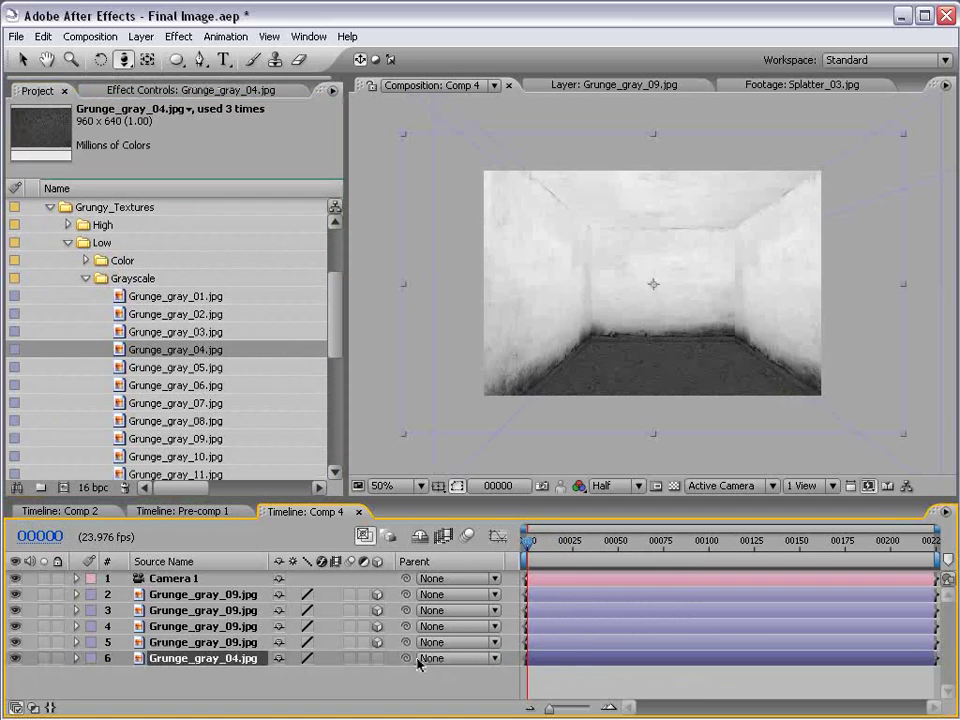
{"action": "left_click", "coordinate": [378, 659]}
{"action": "key", "text": "w"}
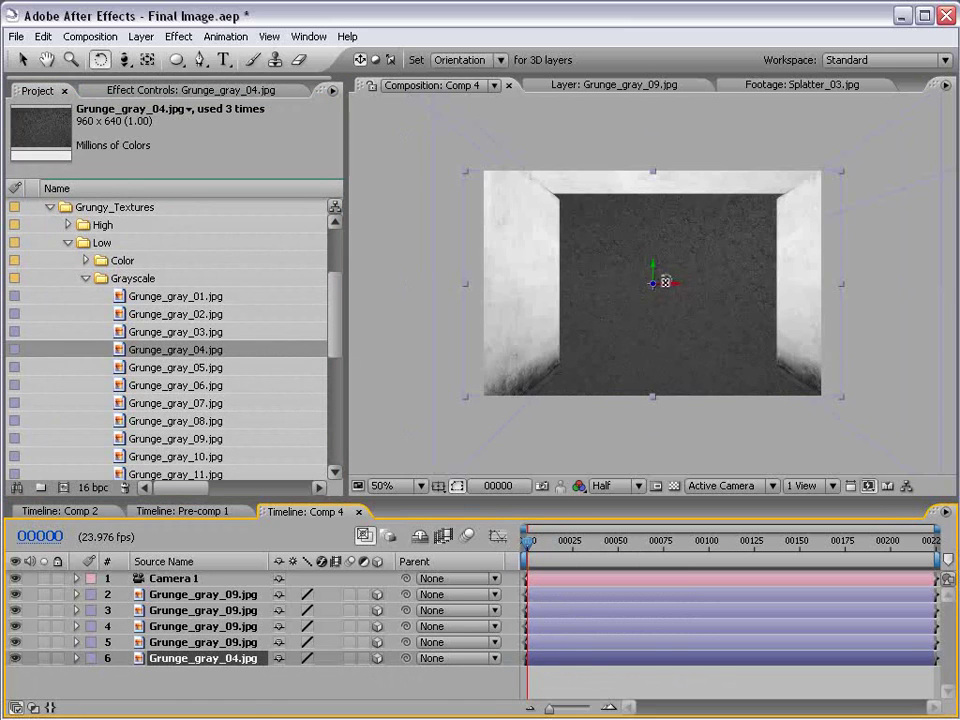
{"action": "left_click_drag", "start_coordinate": [672, 281], "coordinate": [656, 372]}
{"action": "key", "text": "v"}
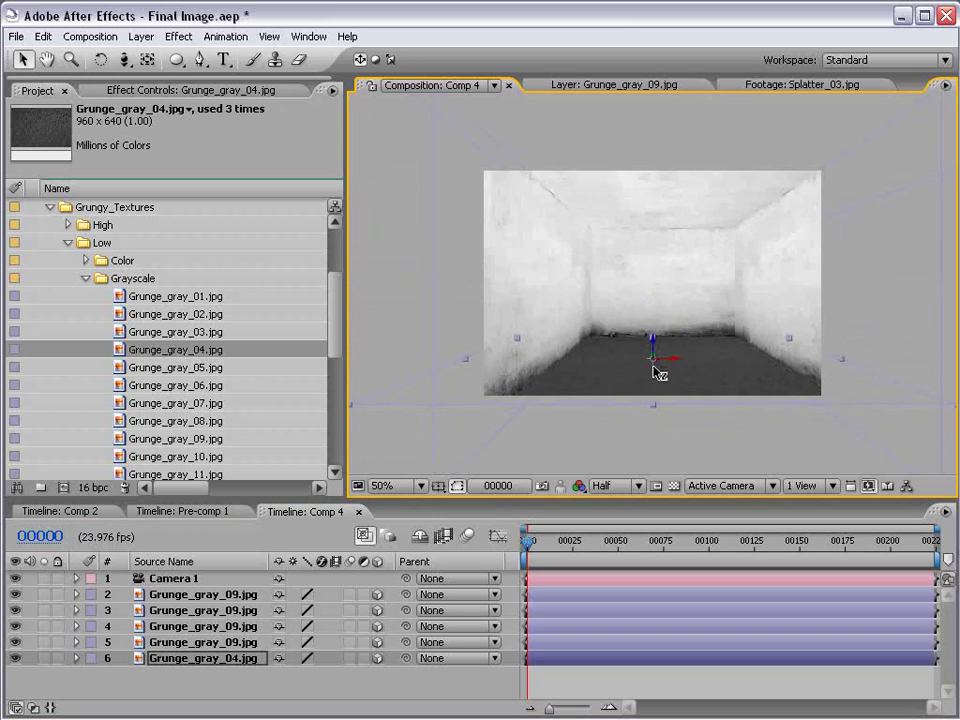
Scale the floor out to the walls, lower it, and look around through the camera.
{"action": "left_click_drag", "start_coordinate": [514, 340], "coordinate": [511, 334]}
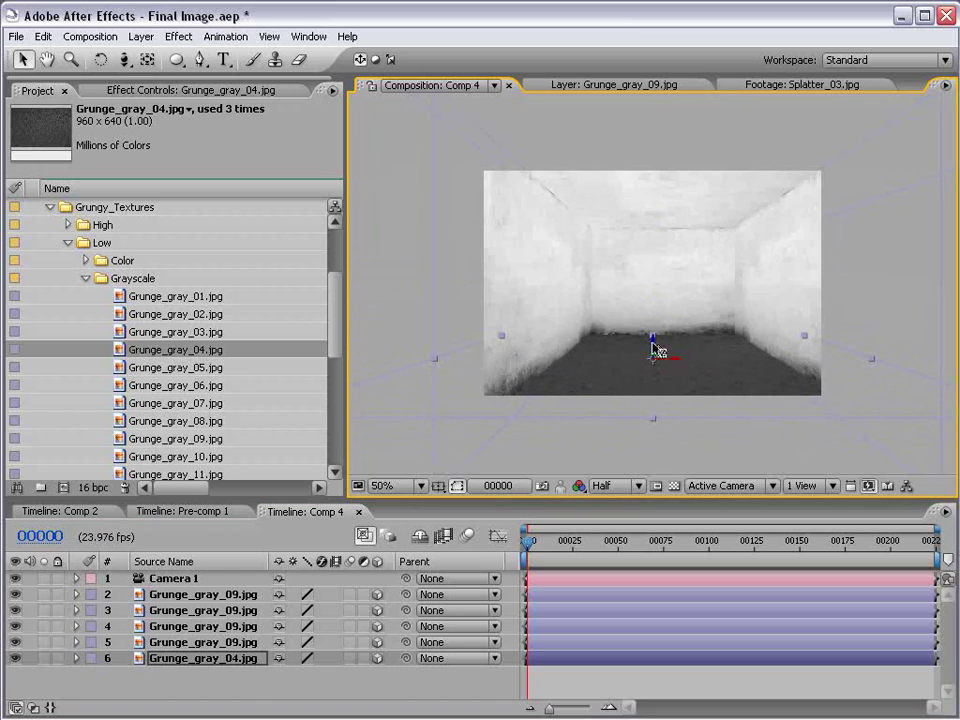
{"action": "left_click_drag", "start_coordinate": [658, 350], "coordinate": [649, 453]}
{"action": "left_click", "coordinate": [640, 672]}
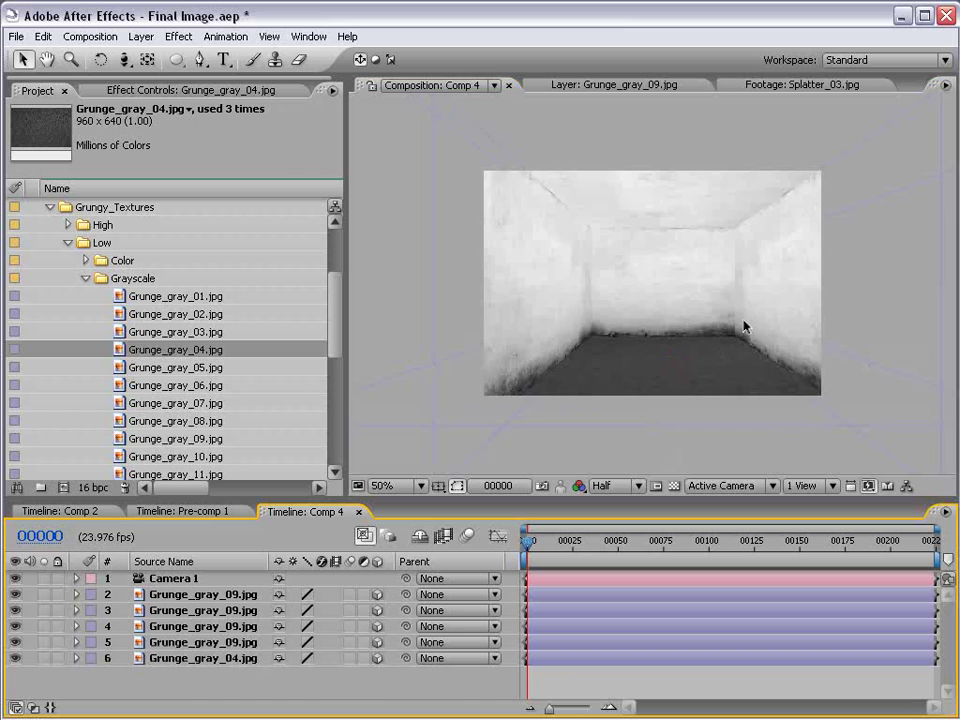
{"action": "key", "text": "y"}
{"action": "mouse_move", "coordinate": [718, 278]}
{"action": "left_mouse_down"}
{"action": "mouse_move", "coordinate": [696, 285]}
{"action": "mouse_move", "coordinate": [721, 274]}
{"action": "left_mouse_up"}
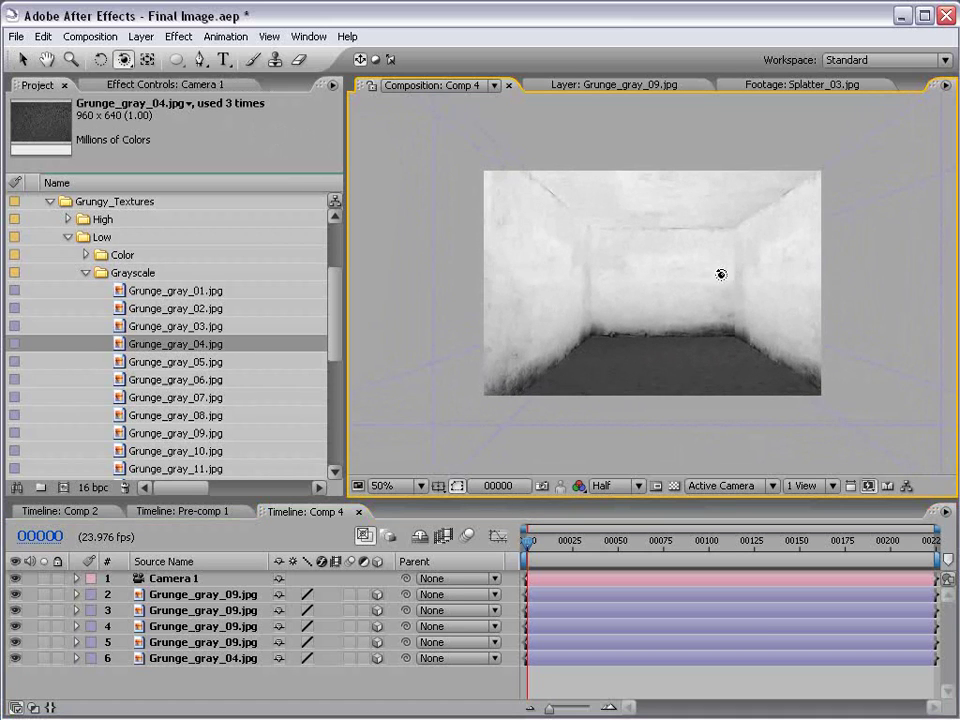
Create a new light coloured a lighter, less saturated orange.
{"action": "key", "text": "v"}
{"action": "left_click", "coordinate": [600, 668]}
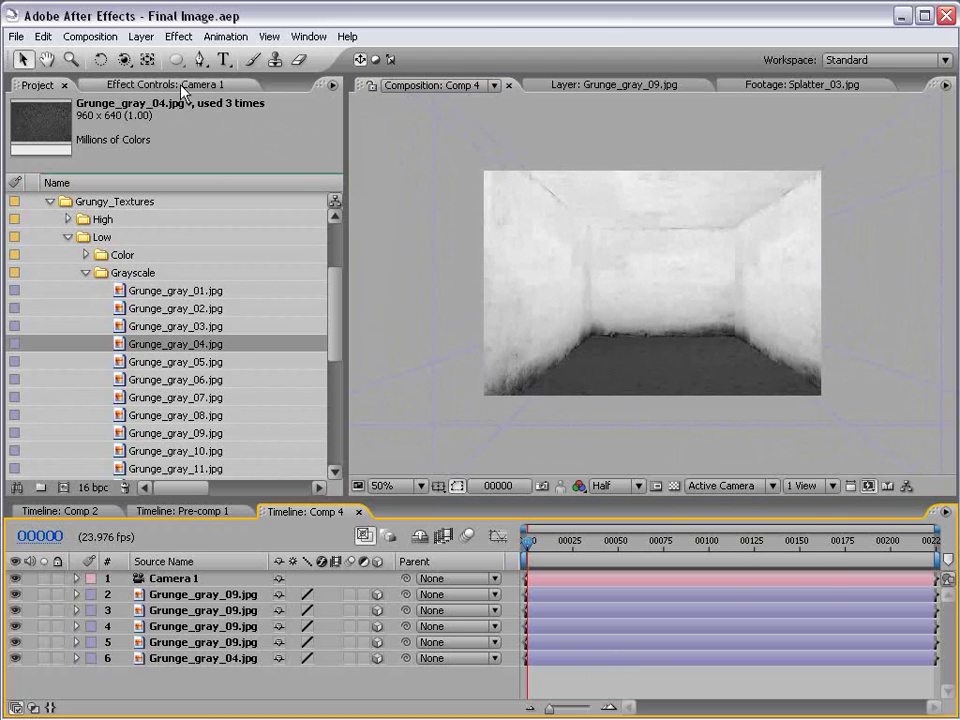
{"action": "left_click", "coordinate": [141, 36]}
{"action": "mouse_move", "coordinate": [160, 56]}
{"action": "left_click", "coordinate": [392, 88]}
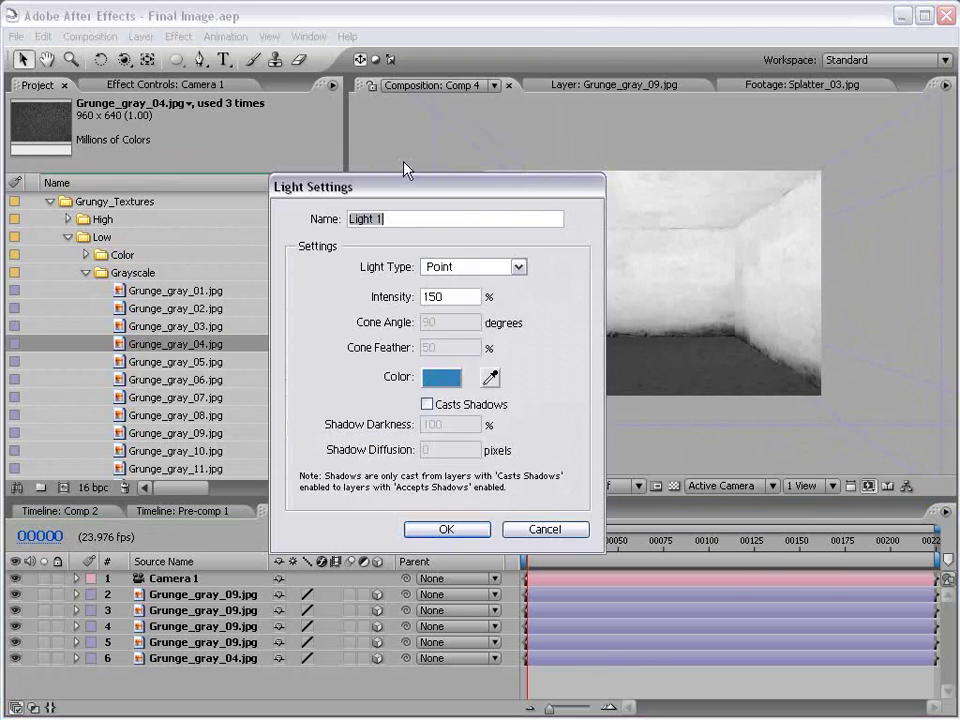
{"action": "left_click", "coordinate": [457, 385]}
{"action": "left_click", "coordinate": [565, 611]}
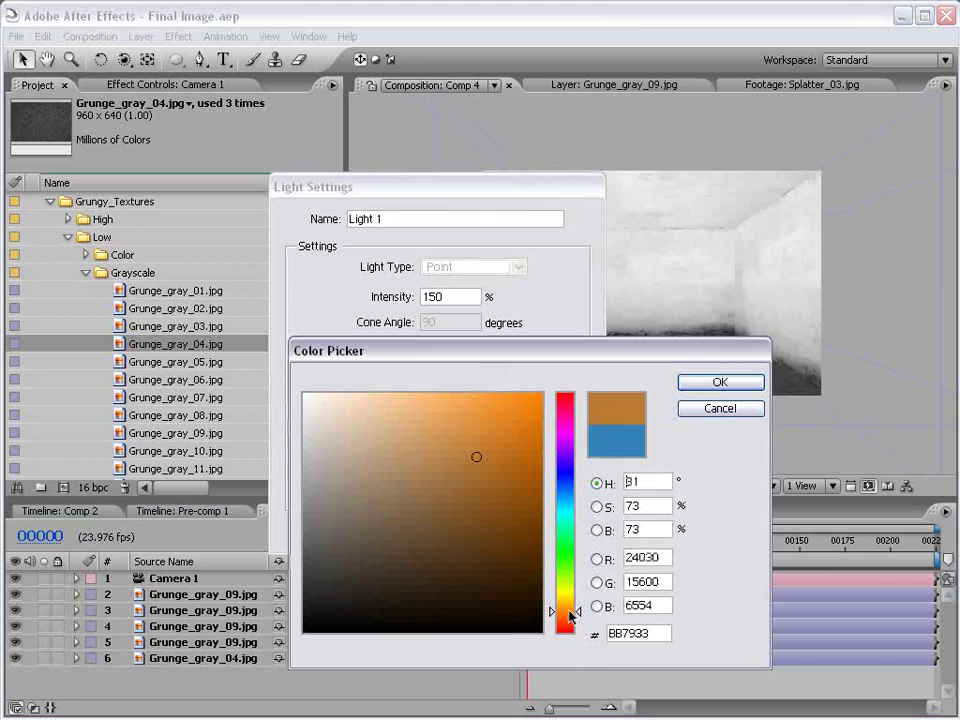
{"action": "mouse_move", "coordinate": [489, 458]}
{"action": "left_mouse_down"}
{"action": "mouse_move", "coordinate": [455, 431]}
{"action": "mouse_move", "coordinate": [463, 446]}
{"action": "left_mouse_up"}
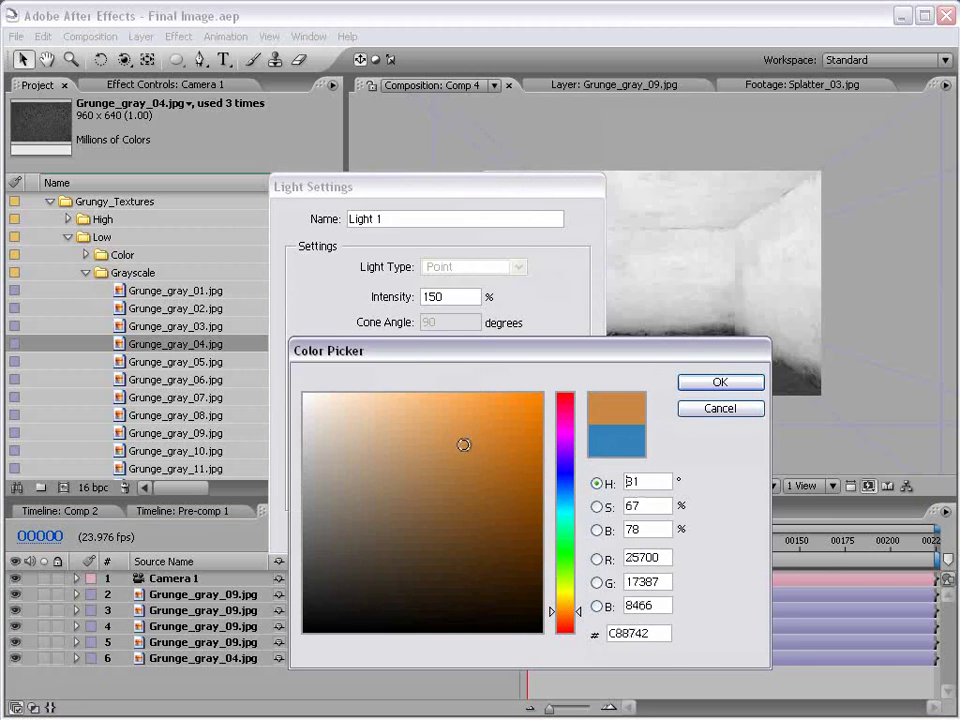
{"action": "left_click", "coordinate": [704, 386]}
Add the light, then raise its Intensity to 192%.
{"action": "left_click_drag", "start_coordinate": [465, 297], "coordinate": [311, 296]}
{"action": "type", "text": "1"}
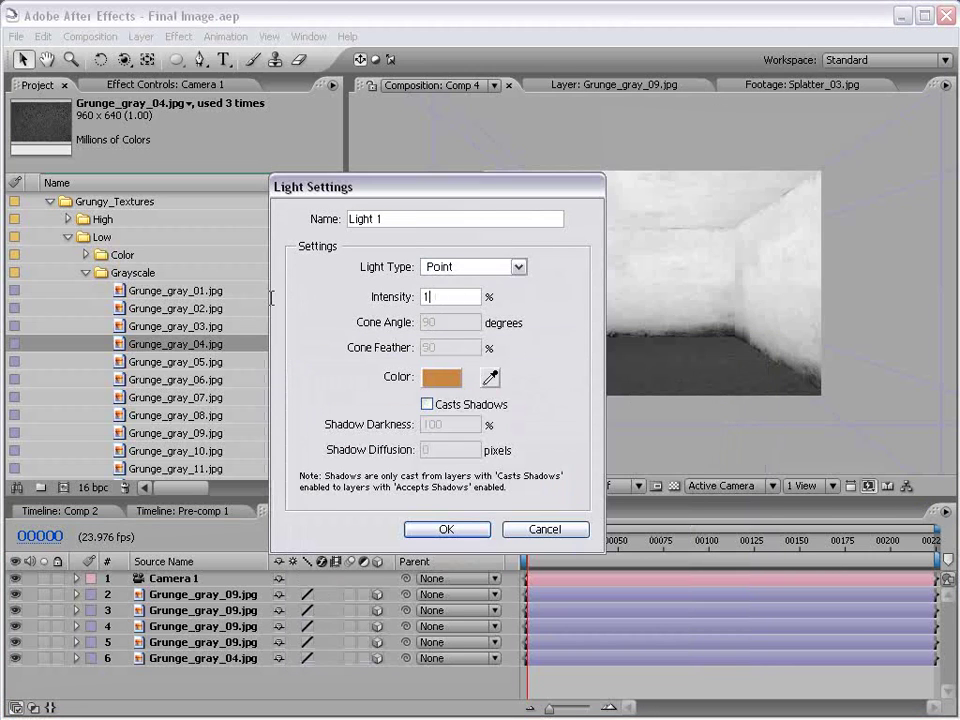
{"action": "key", "text": "Return"}
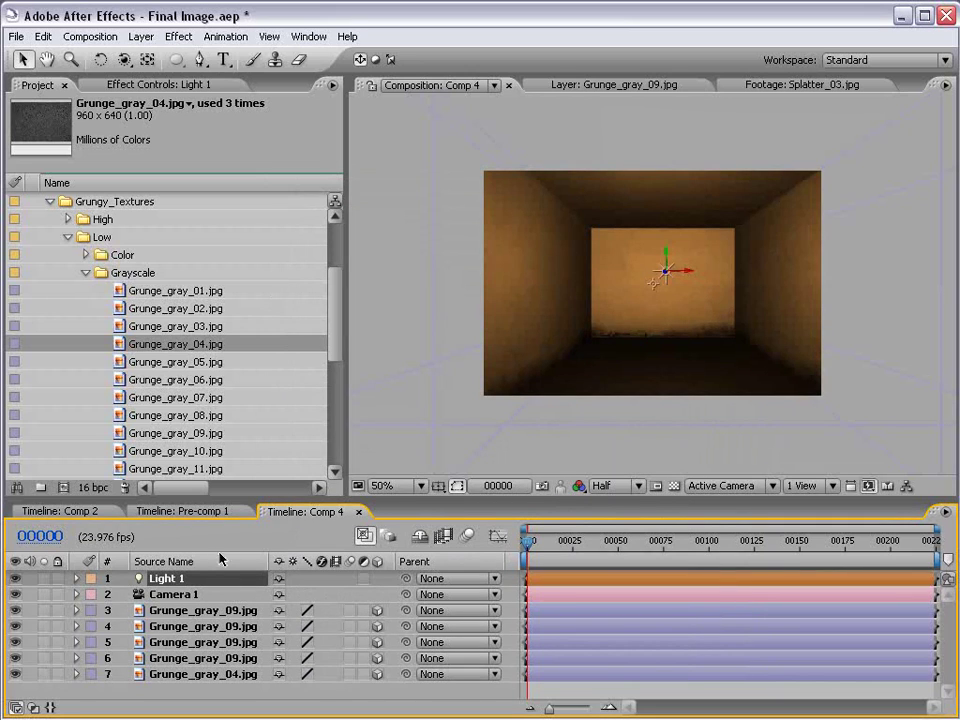
{"action": "key", "text": "t"}
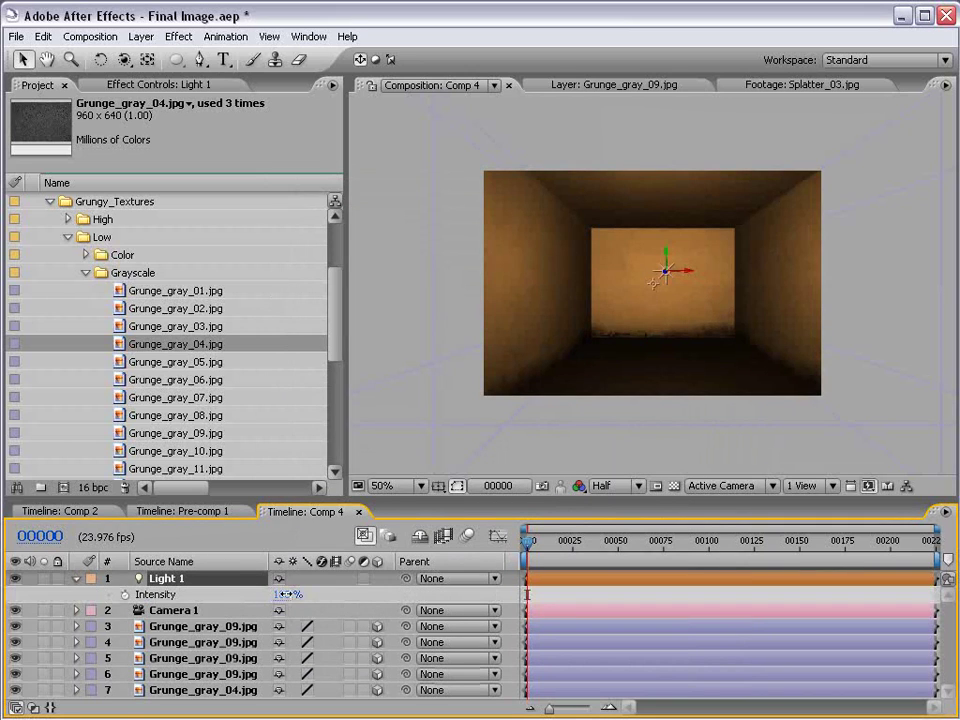
{"action": "left_click_drag", "start_coordinate": [287, 594], "coordinate": [379, 594]}
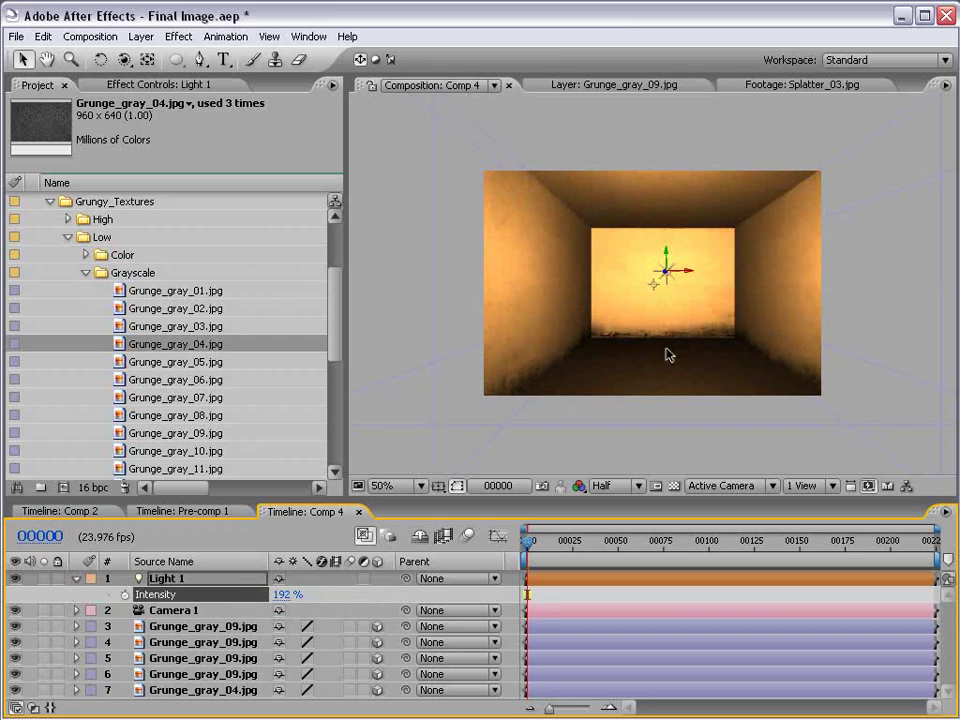
Darken a Grunge_gray_09.jpg wall with an Exposure effect at -3.70.
{"action": "left_click", "coordinate": [672, 297]}
{"action": "left_click", "coordinate": [179, 36]}
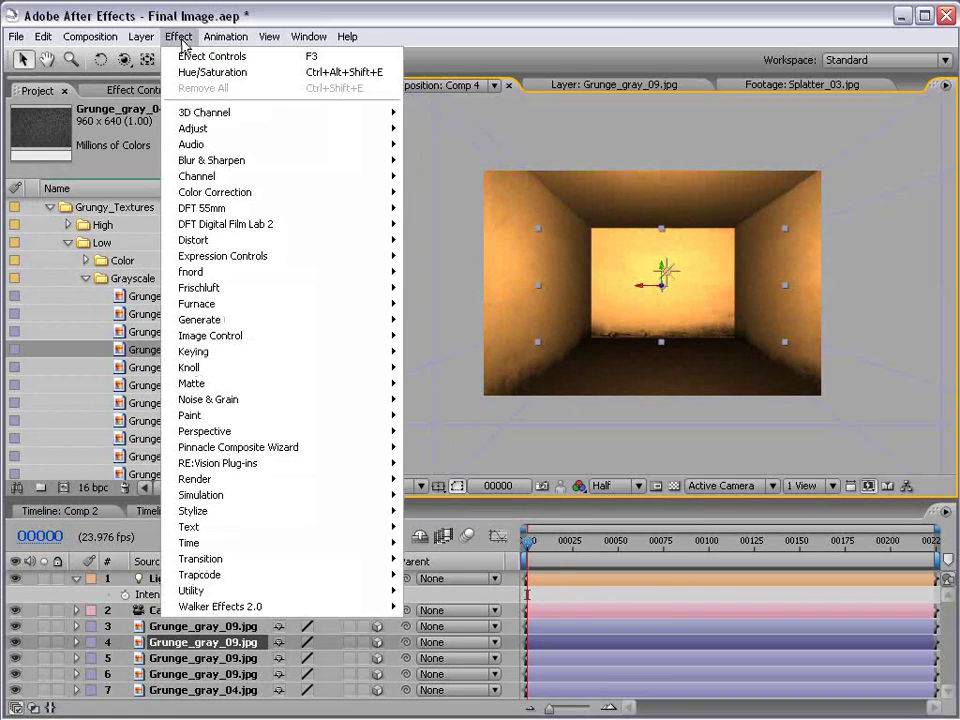
{"action": "mouse_move", "coordinate": [268, 192]}
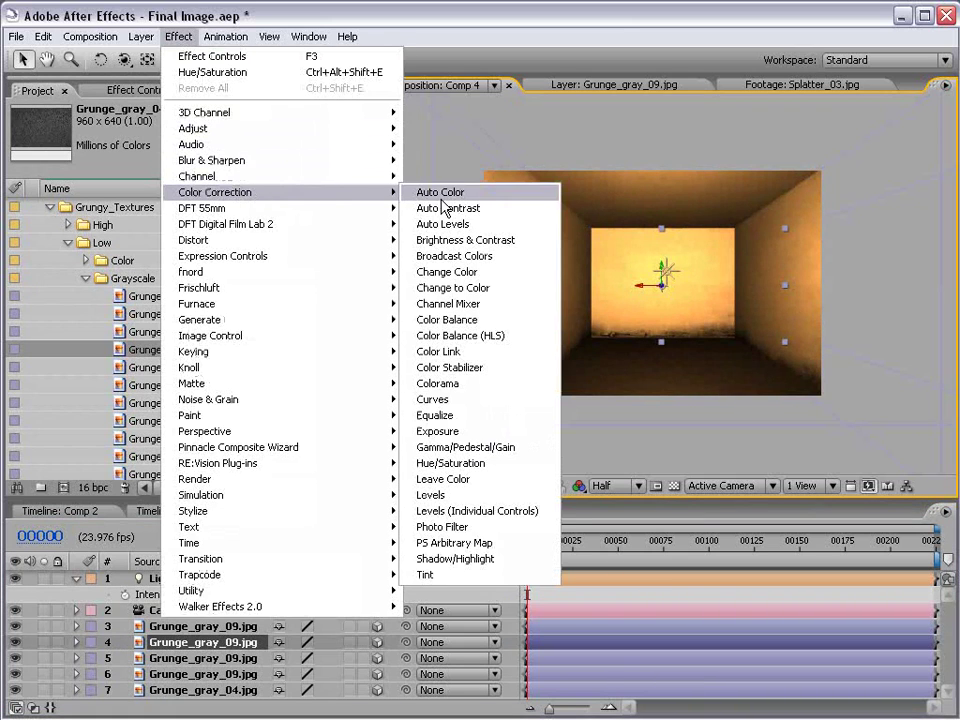
{"action": "left_click", "coordinate": [438, 431]}
{"action": "left_click_drag", "start_coordinate": [172, 188], "coordinate": [139, 189]}
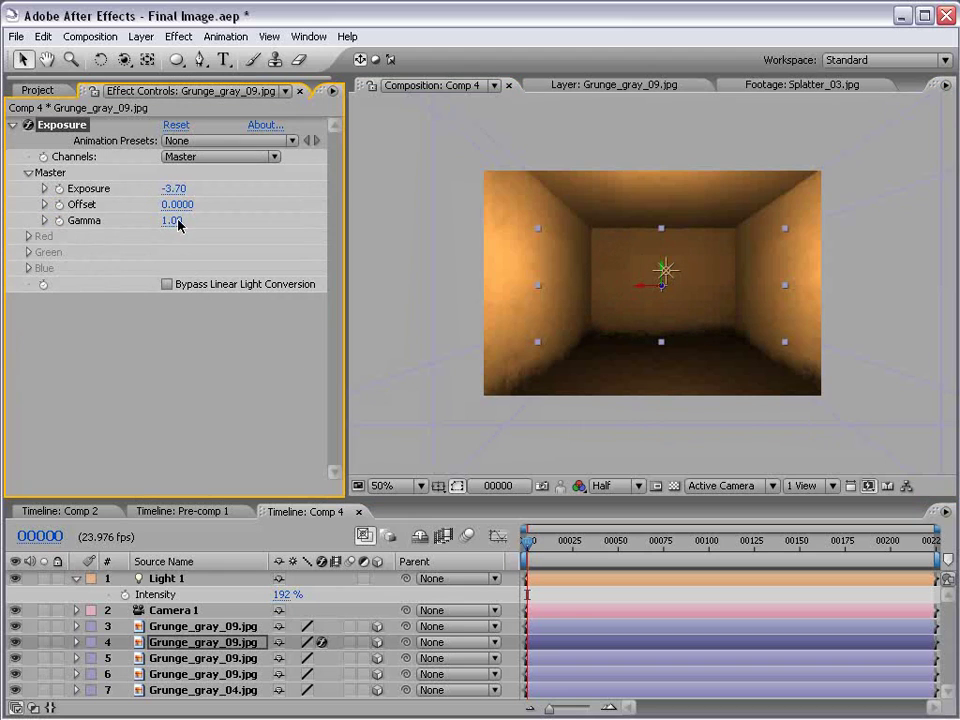
Apply Curves to the Grunge_gray_04.jpg floor and bend it into an S-curve.
{"action": "left_click", "coordinate": [546, 601]}
{"action": "left_click_drag", "start_coordinate": [206, 497], "coordinate": [206, 485]}
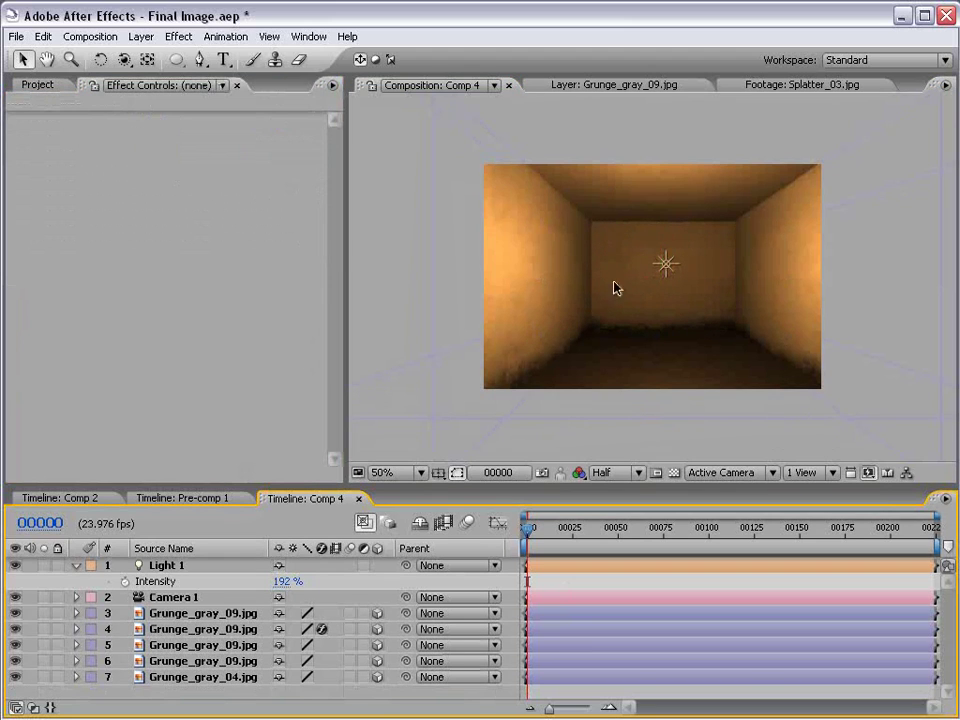
{"action": "left_click", "coordinate": [205, 677]}
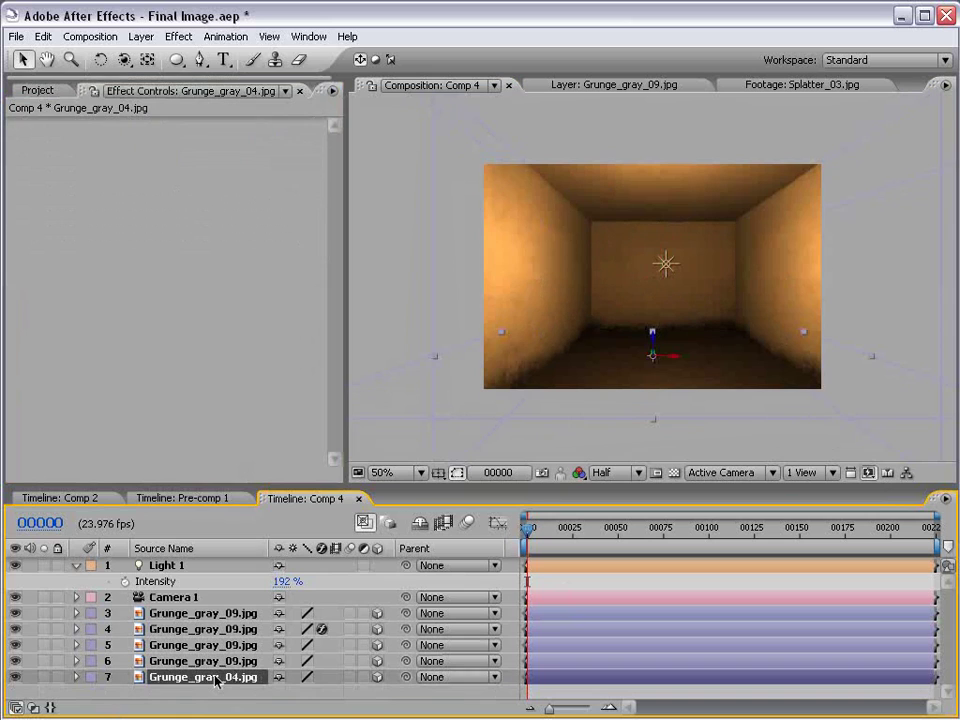
{"action": "left_click", "coordinate": [179, 37]}
{"action": "mouse_move", "coordinate": [242, 193]}
{"action": "left_click", "coordinate": [443, 396]}
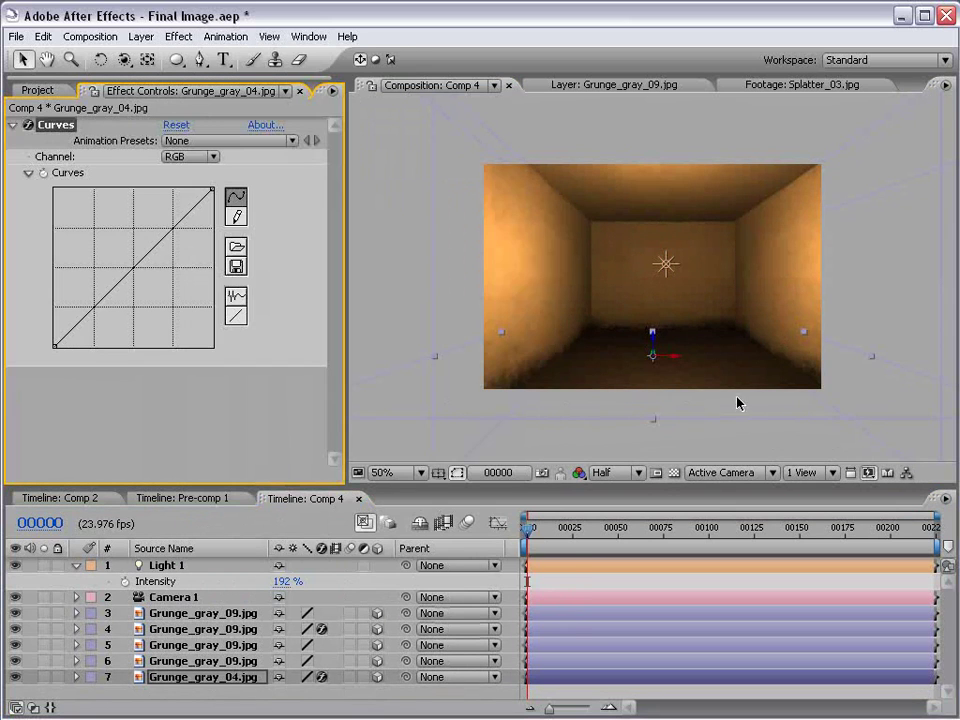
{"action": "left_click_drag", "start_coordinate": [154, 248], "coordinate": [146, 233]}
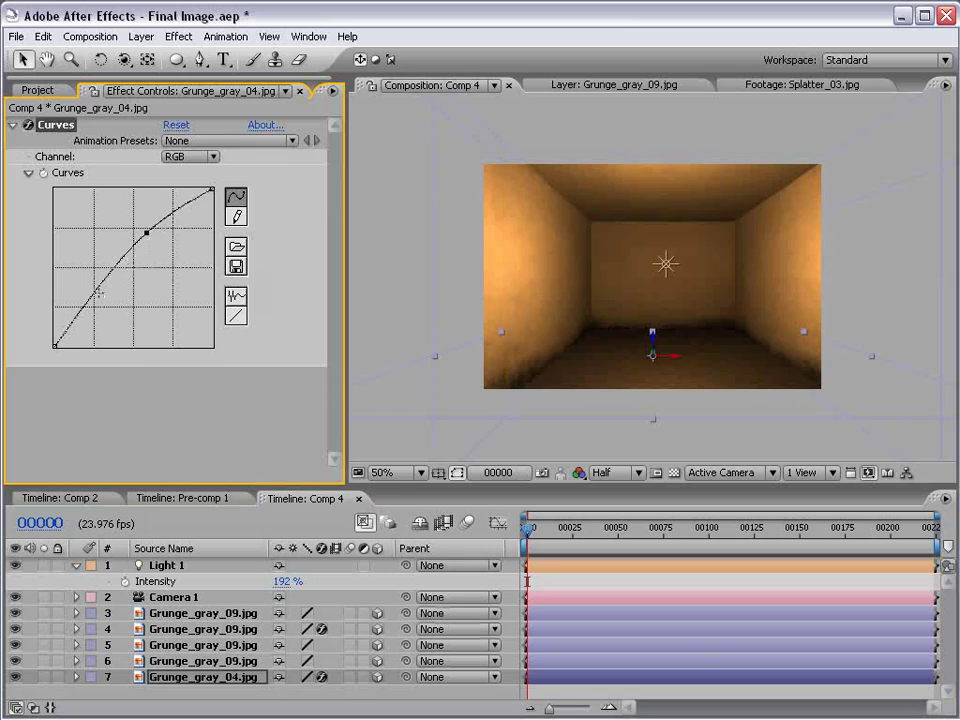
{"action": "left_click_drag", "start_coordinate": [98, 293], "coordinate": [83, 326]}
Set the viewer preview resolution to Full.
{"action": "scroll", "coordinate": [665, 361], "scroll_direction": "up", "scroll_amount": 2}
{"action": "left_click", "coordinate": [610, 472]}
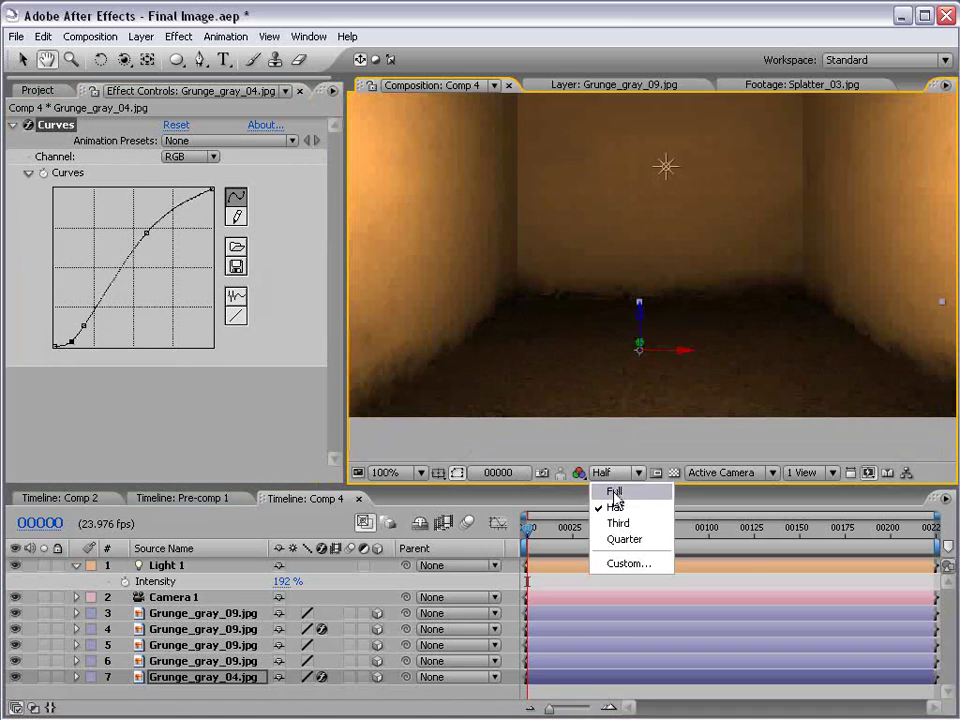
{"action": "left_click", "coordinate": [614, 493]}
{"action": "scroll", "coordinate": [667, 279], "scroll_direction": "down", "scroll_amount": 1}
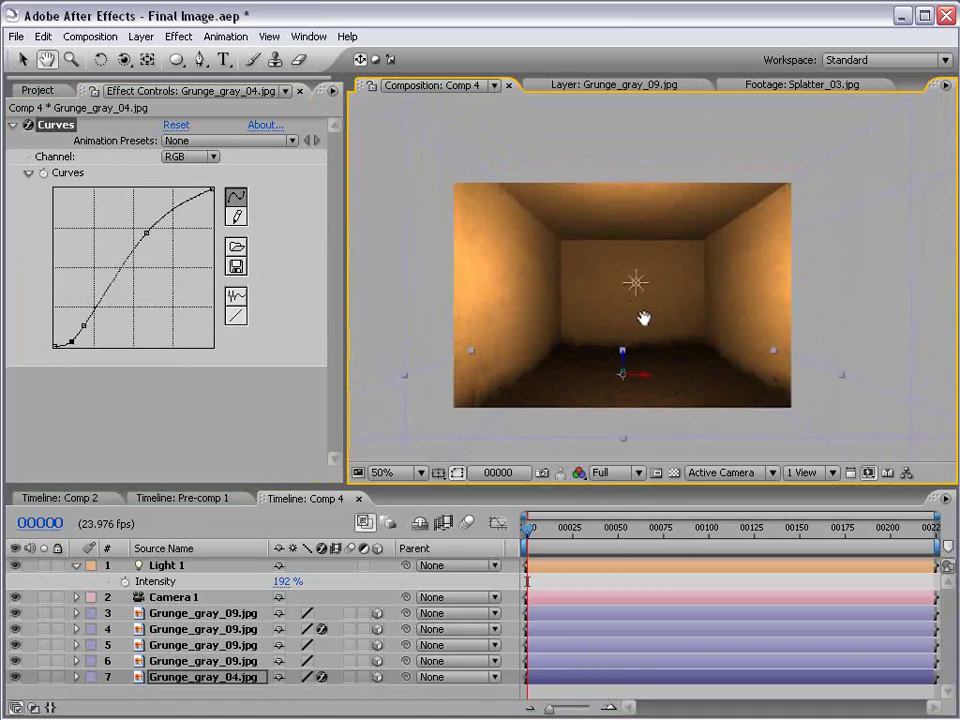
{"action": "scroll", "coordinate": [628, 406], "scroll_direction": "up", "scroll_amount": 1}
{"action": "scroll", "coordinate": [628, 406], "scroll_direction": "down", "scroll_amount": 1}
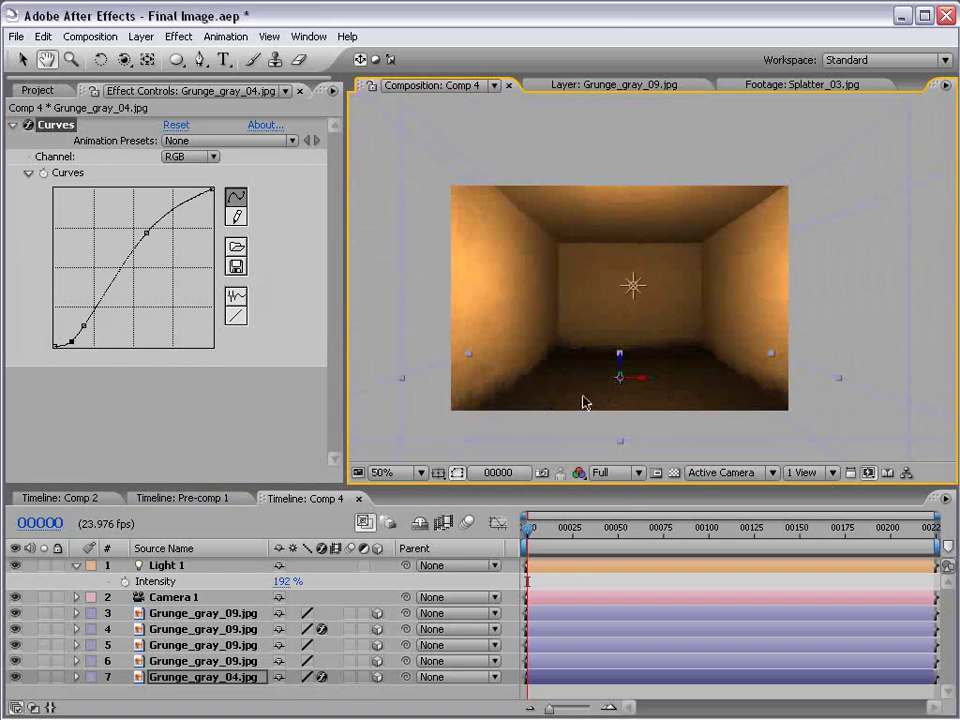
Expand Light 1 and set its Color to a warm orange.
{"action": "left_click", "coordinate": [78, 566]}
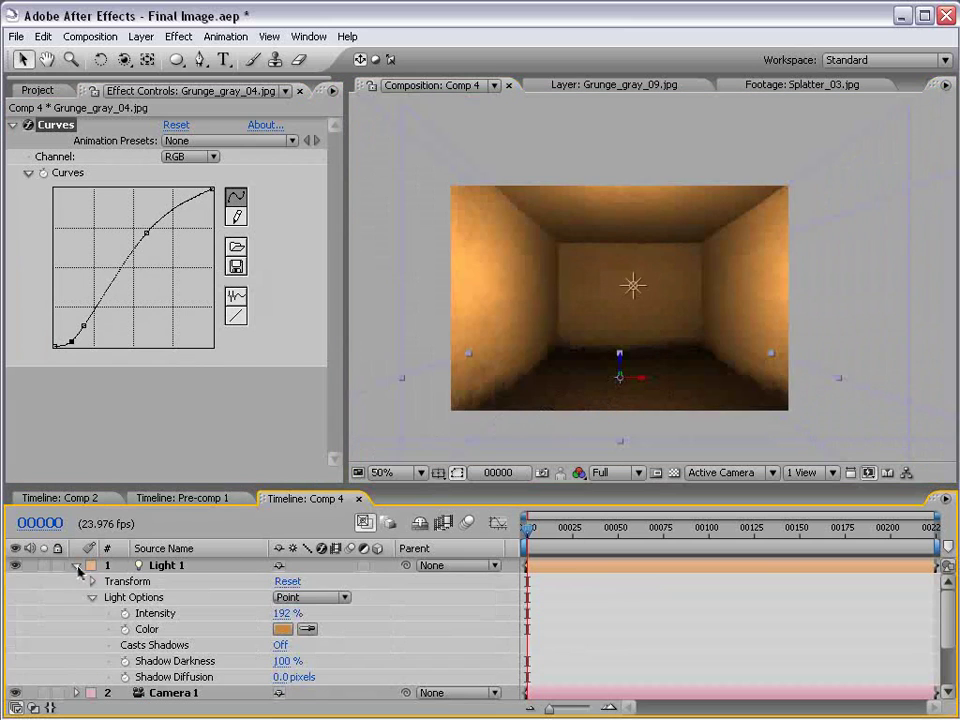
{"action": "left_click", "coordinate": [280, 629]}
{"action": "left_click", "coordinate": [489, 435]}
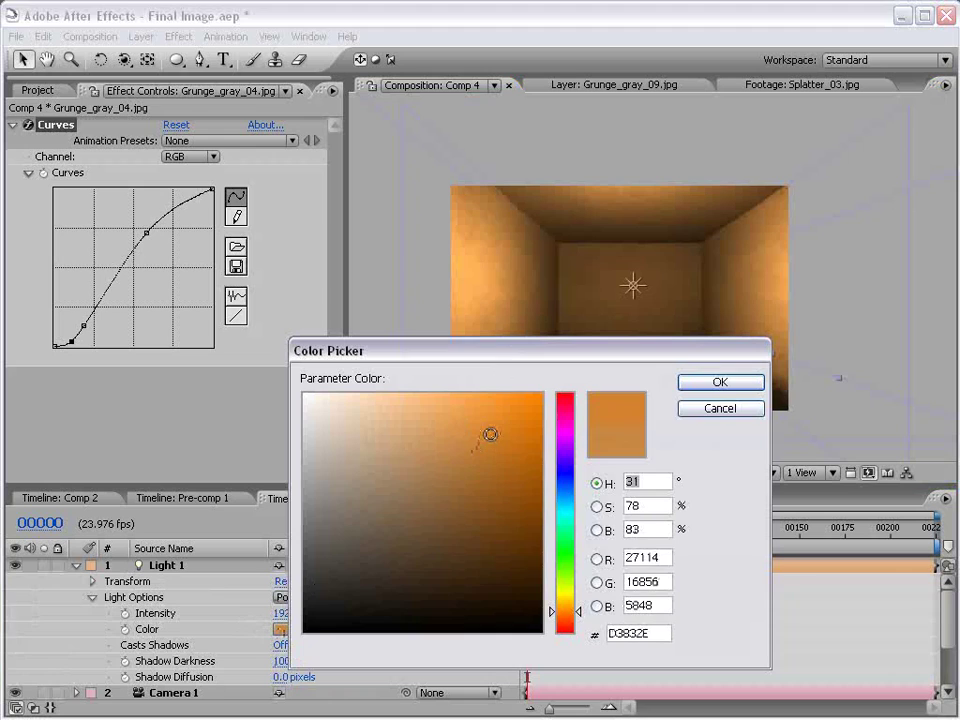
{"action": "left_click", "coordinate": [720, 382]}
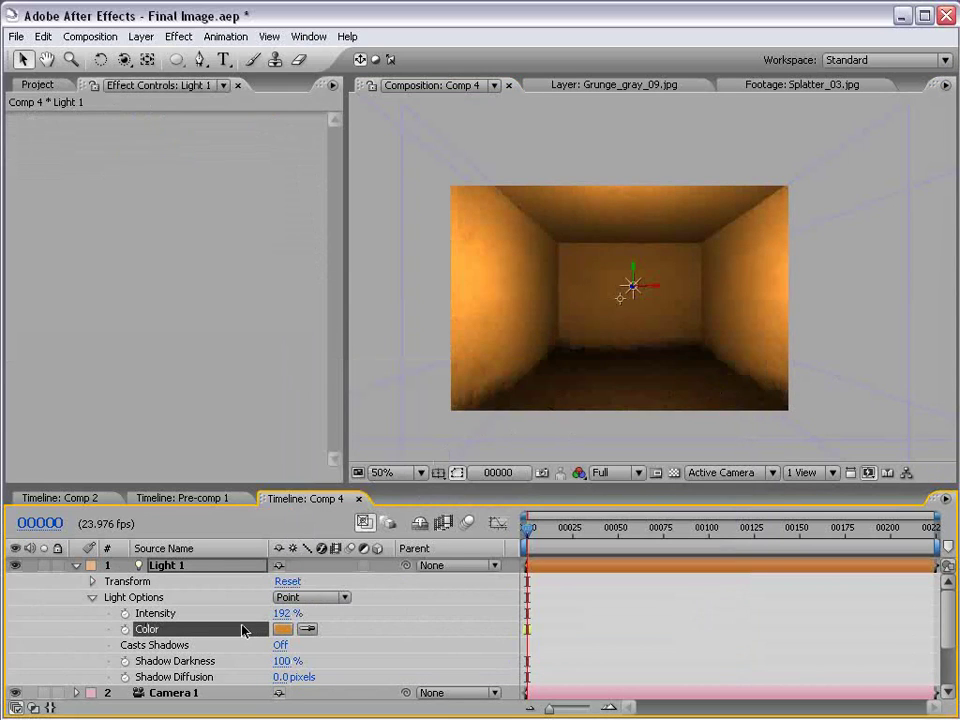
Change Light 1's colour to a lighter orange tone.
{"action": "left_click", "coordinate": [283, 630]}
{"action": "left_click", "coordinate": [476, 420]}
{"action": "left_click", "coordinate": [677, 381]}
{"action": "left_click", "coordinate": [675, 598]}
{"action": "scroll", "coordinate": [624, 336], "scroll_direction": "up", "scroll_amount": 2}
{"action": "scroll", "coordinate": [624, 336], "scroll_direction": "down", "scroll_amount": 2}
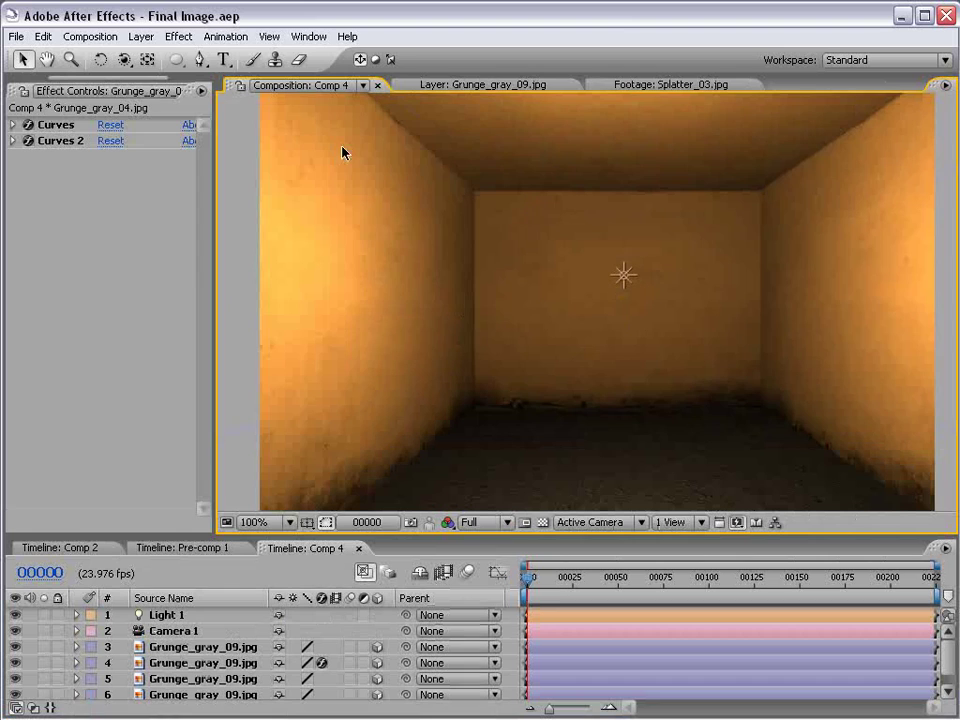
Create a new white solid layer with Layer > New > Solid.
{"action": "left_click", "coordinate": [141, 36]}
{"action": "mouse_move", "coordinate": [148, 60]}
{"action": "left_click", "coordinate": [401, 74]}
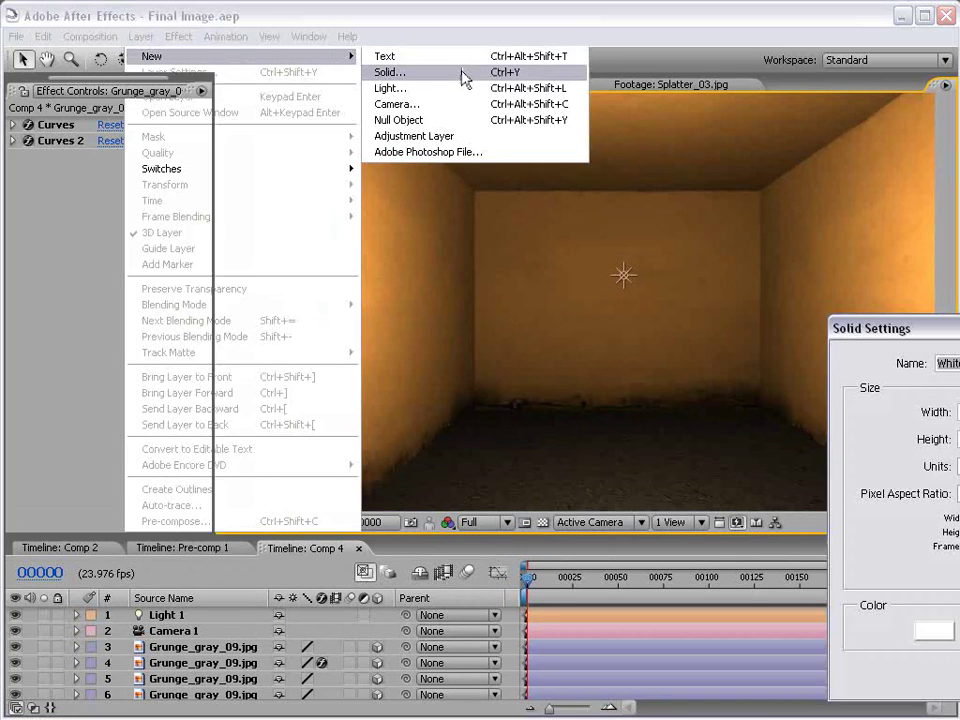
{"action": "left_click_drag", "start_coordinate": [955, 329], "coordinate": [458, 197]}
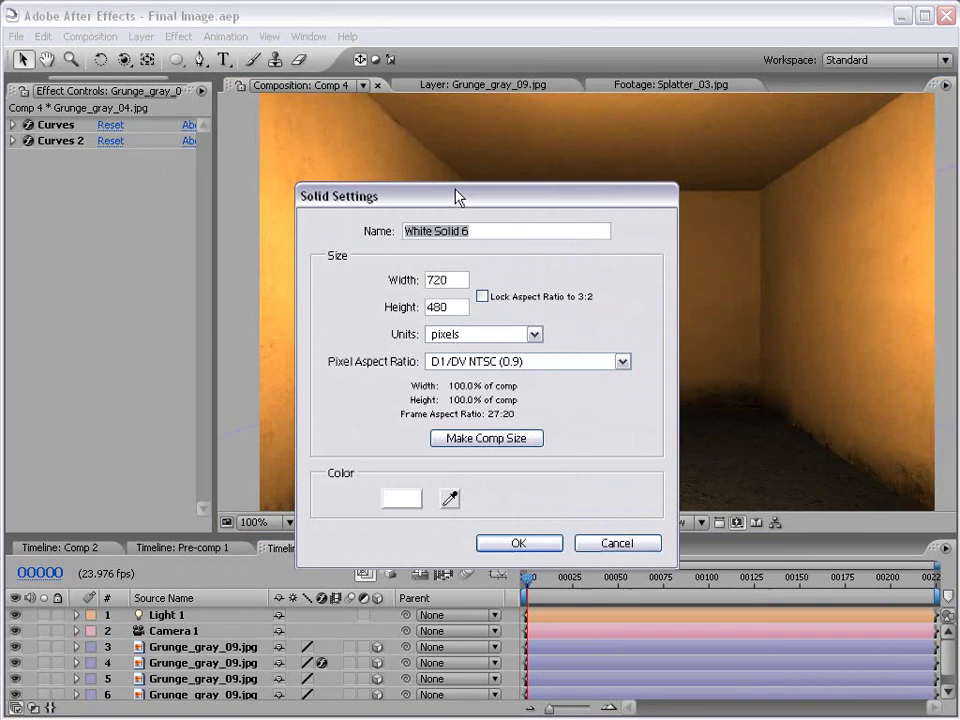
{"action": "left_click", "coordinate": [510, 545]}
Apply Simulation > CC Particle World to the solid and preview particles at frame 00027.
{"action": "left_click", "coordinate": [180, 36]}
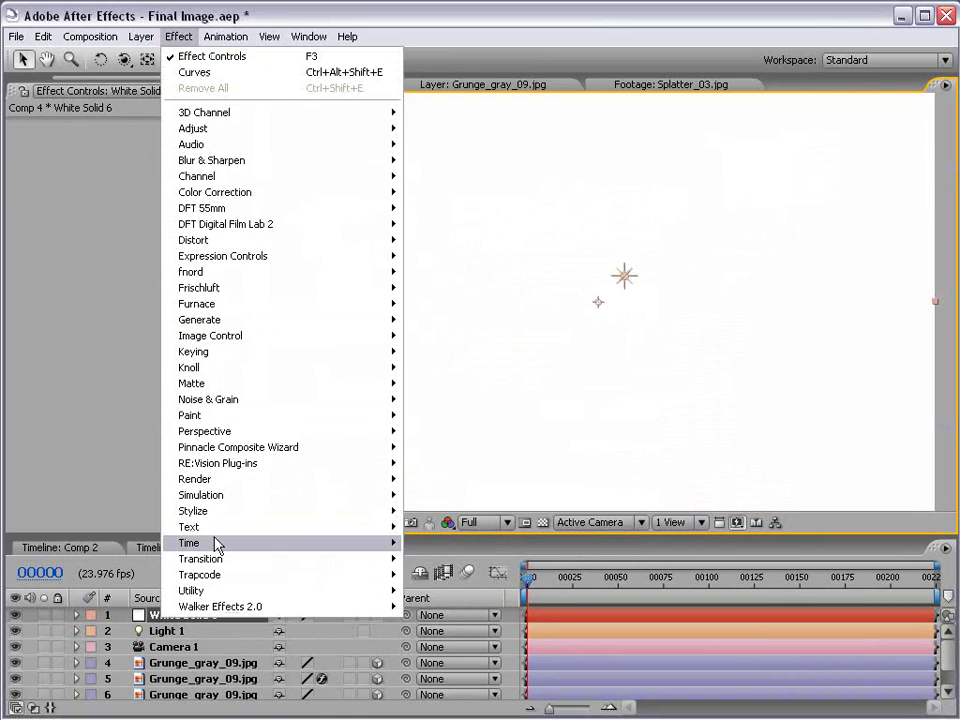
{"action": "mouse_move", "coordinate": [205, 497]}
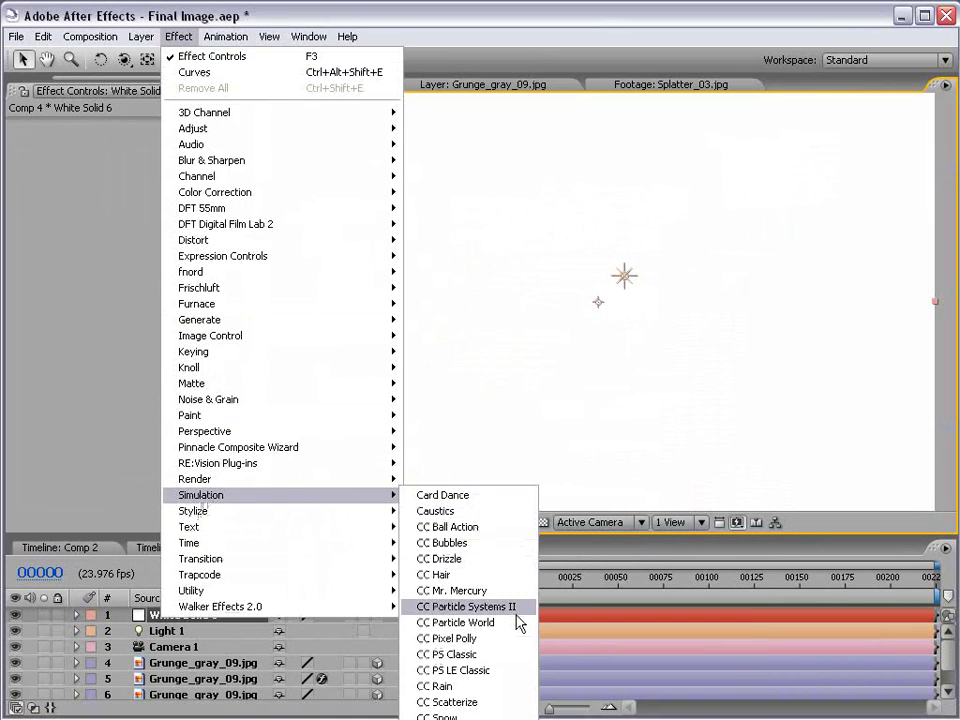
{"action": "left_click", "coordinate": [484, 623]}
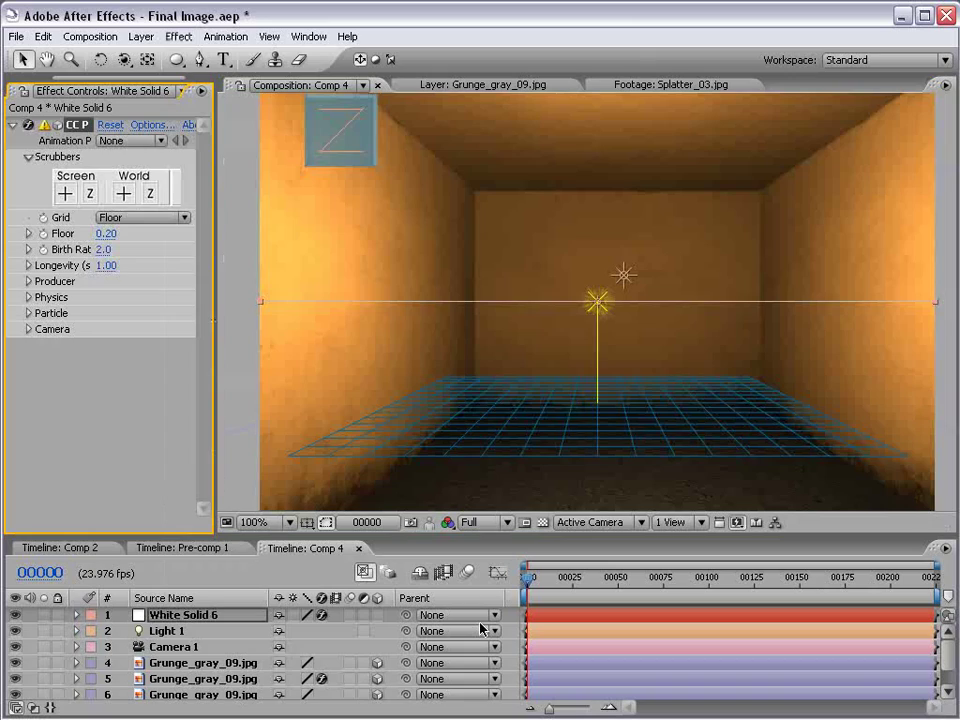
{"action": "left_click_drag", "start_coordinate": [527, 577], "coordinate": [578, 580]}
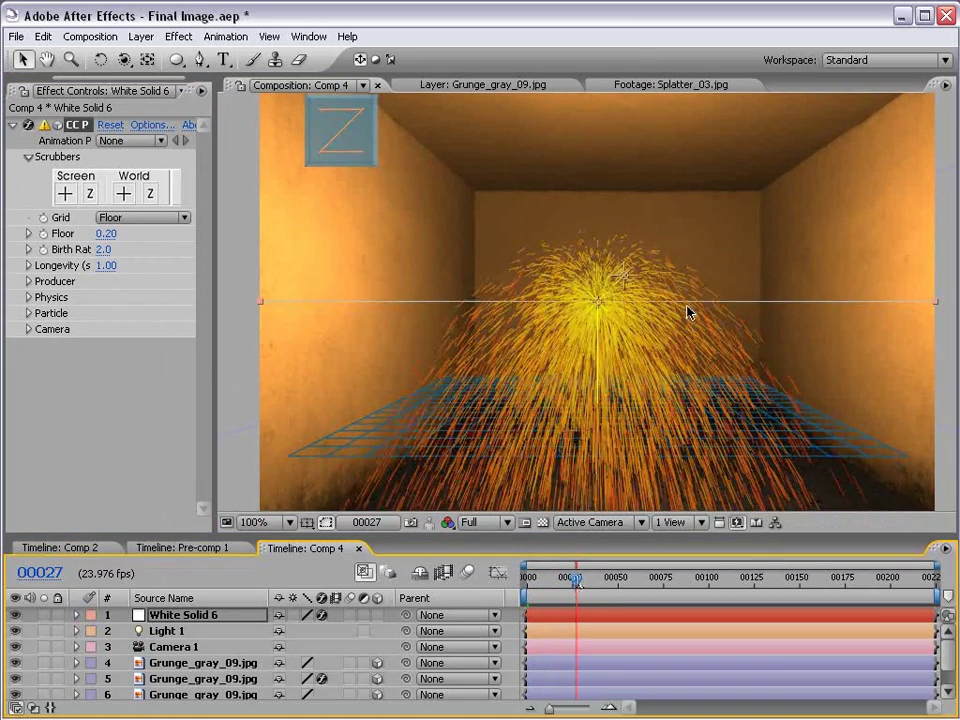
{"action": "left_click_drag", "start_coordinate": [207, 214], "coordinate": [293, 216]}
Turn the CC Particle World grid Off and advance to frame 00044.
{"action": "left_click", "coordinate": [163, 222]}
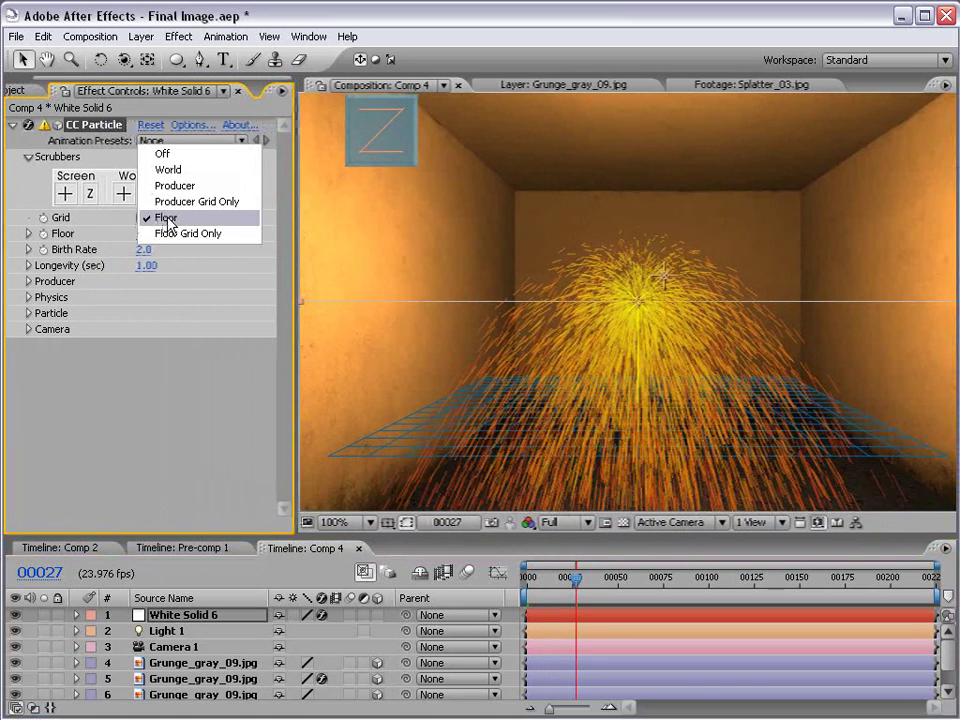
{"action": "left_click", "coordinate": [162, 154]}
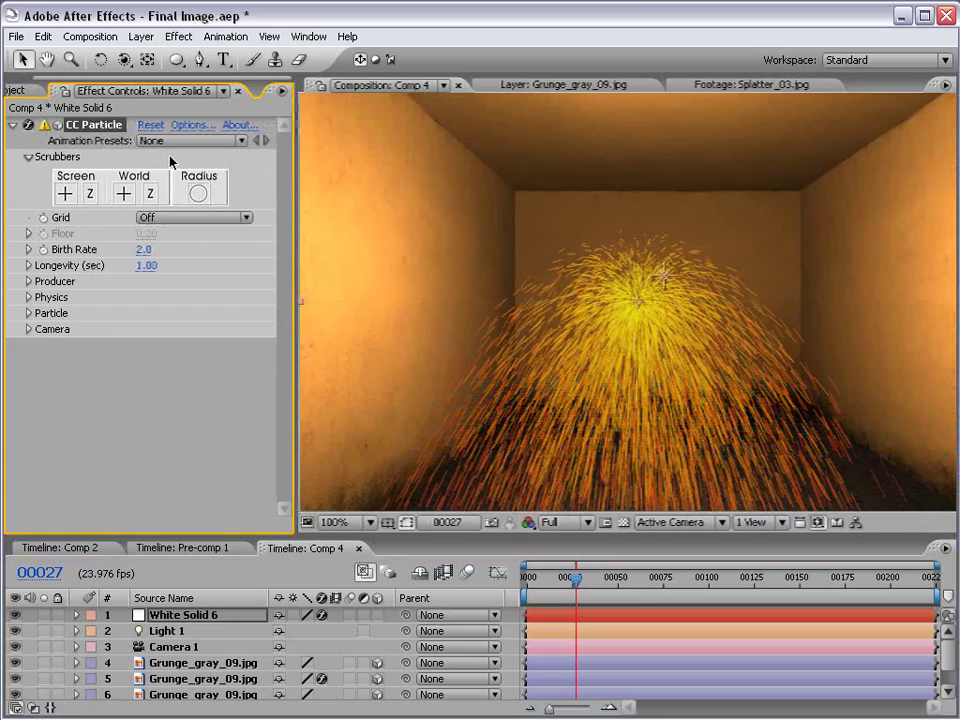
{"action": "left_click_drag", "start_coordinate": [576, 578], "coordinate": [606, 578]}
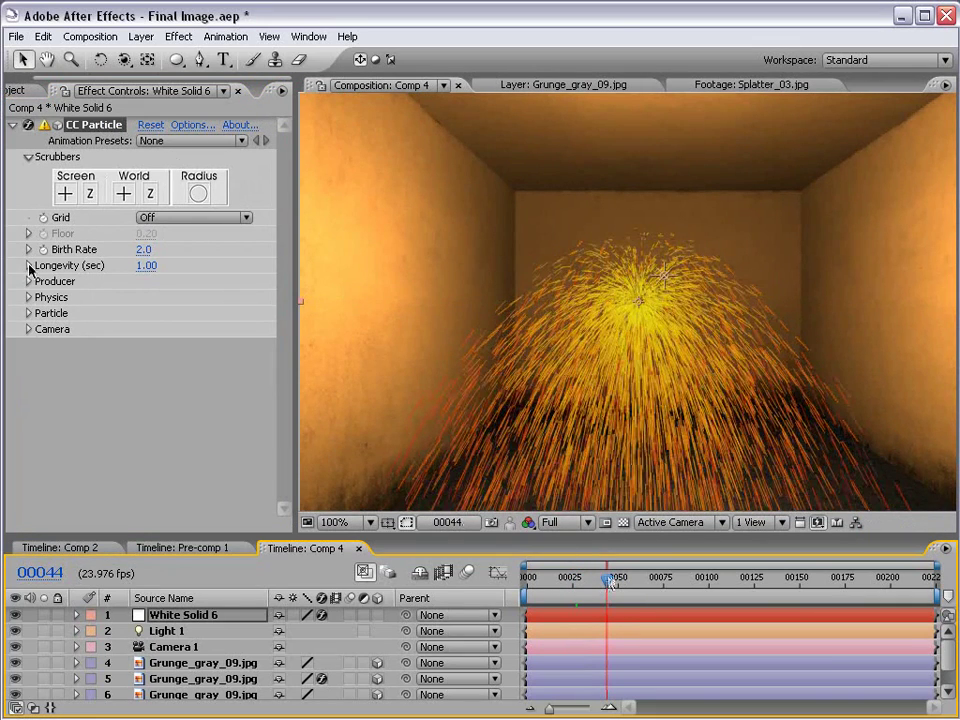
Expand Producer and Physics, and set Producer Radius X, Y and Z to 0.
{"action": "left_click", "coordinate": [30, 281]}
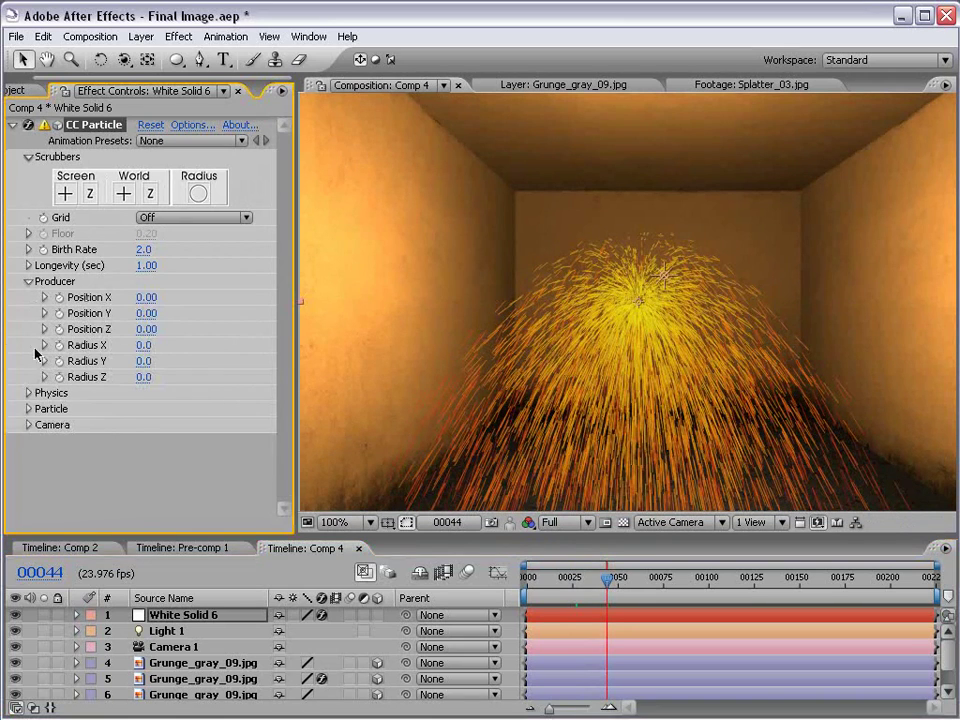
{"action": "left_click", "coordinate": [29, 392]}
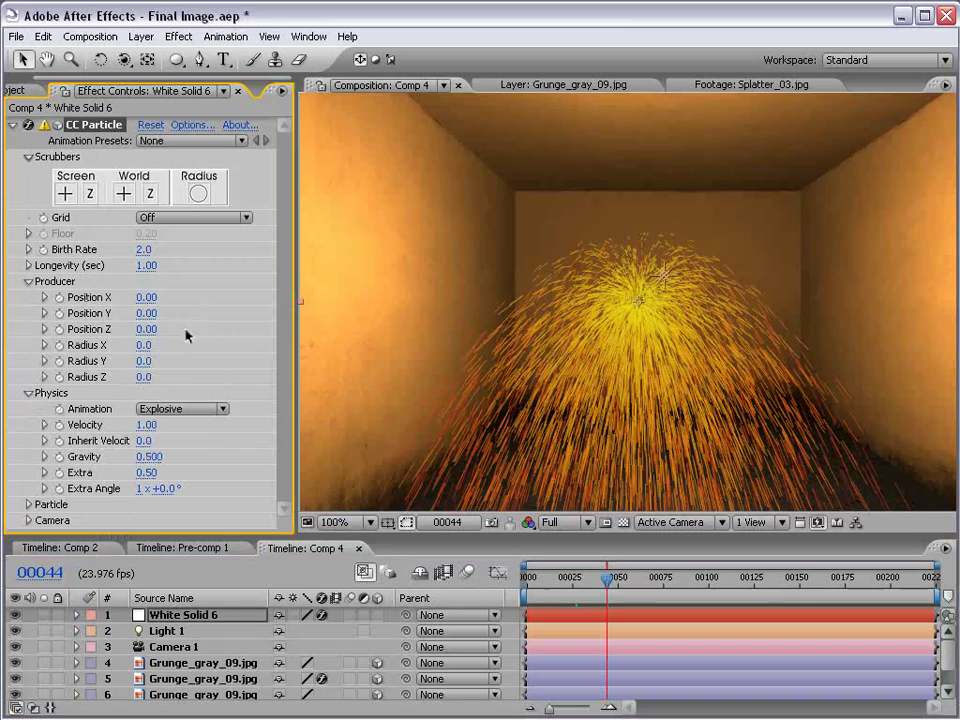
{"action": "type", "text": "0"}
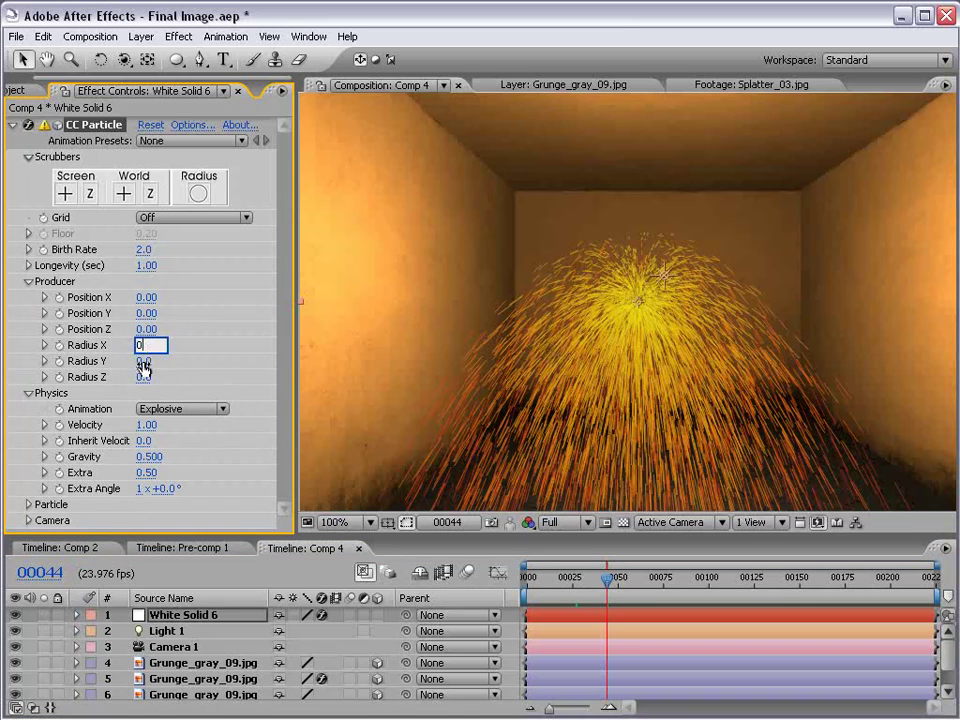
{"action": "key", "text": "Tab"}
{"action": "key", "text": "Return"}
{"action": "left_click", "coordinate": [147, 377]}
{"action": "type", "text": "0"}
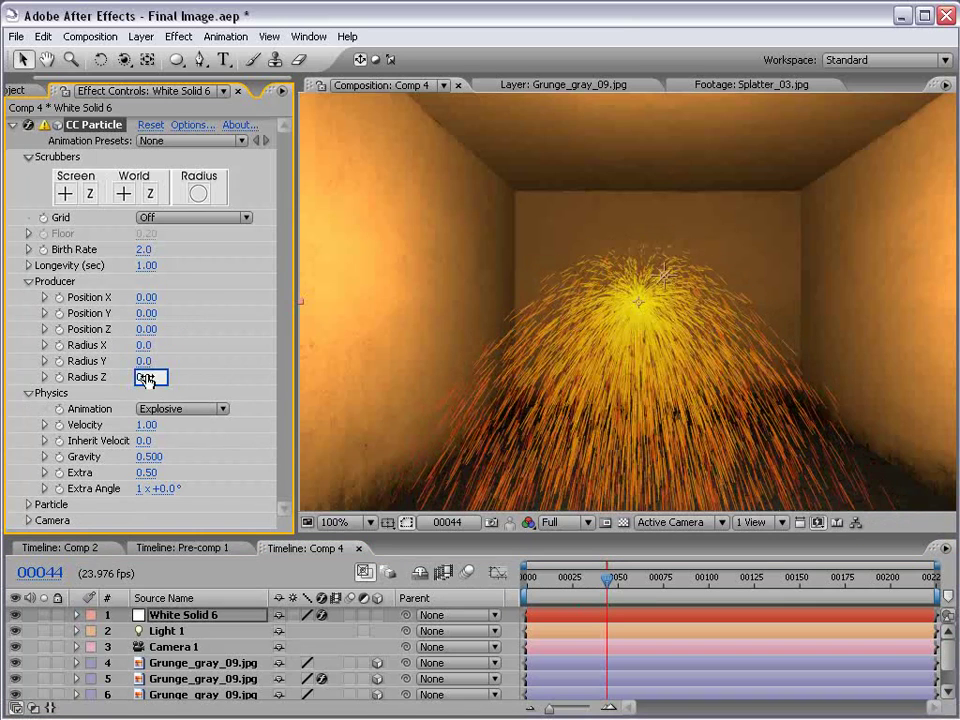
{"action": "key", "text": "Return"}
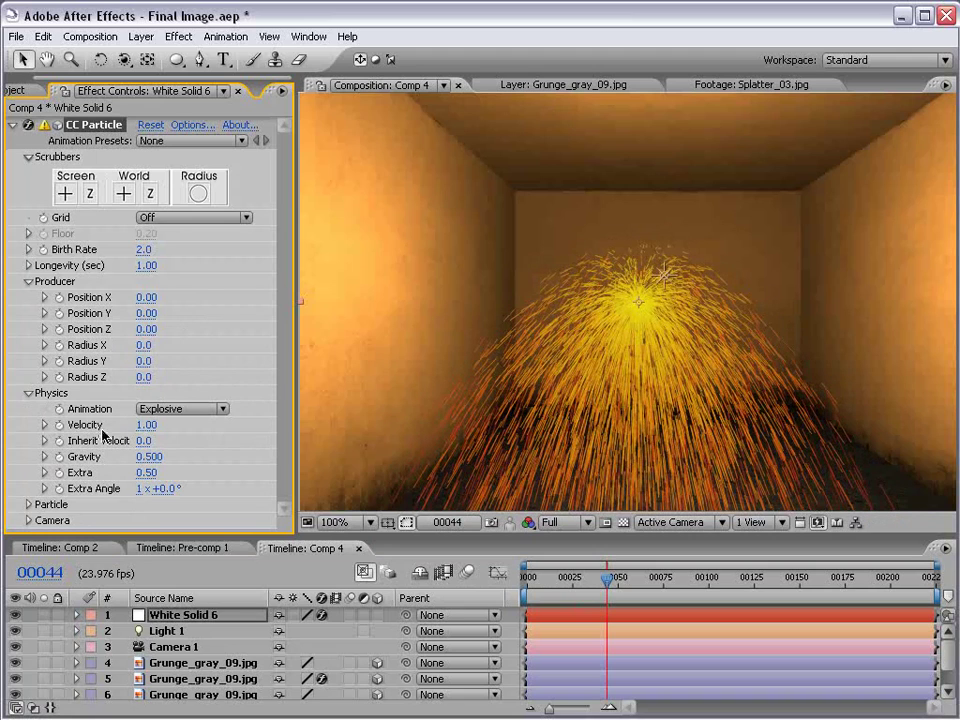
Set Velocity, Inherit Velocity, Gravity and Extra to 0, then check frame 00089.
{"action": "left_click", "coordinate": [146, 425]}
{"action": "type", "text": "0"}
{"action": "key", "text": "Return"}
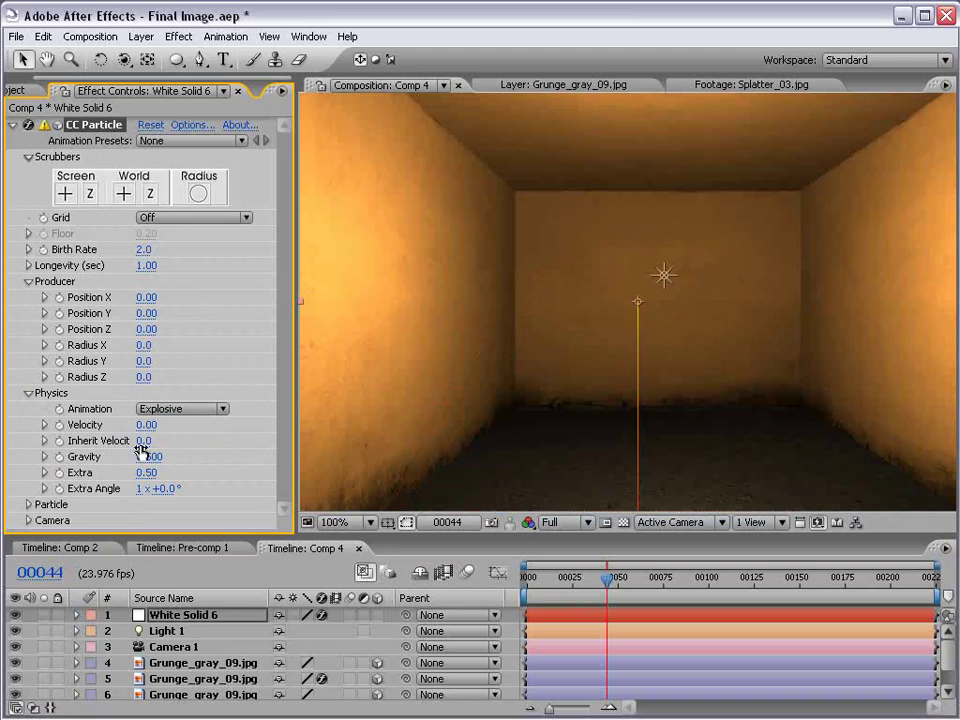
{"action": "left_click", "coordinate": [145, 441]}
{"action": "type", "text": "0"}
{"action": "key", "text": "Return"}
{"action": "left_click", "coordinate": [148, 456]}
{"action": "type", "text": "0"}
{"action": "key", "text": "Return"}
{"action": "left_click", "coordinate": [146, 472]}
{"action": "type", "text": "0"}
{"action": "key", "text": "Return"}
{"action": "left_click_drag", "start_coordinate": [604, 592], "coordinate": [690, 591]}
{"action": "scroll", "coordinate": [628, 410], "scroll_direction": "up", "scroll_amount": 4}
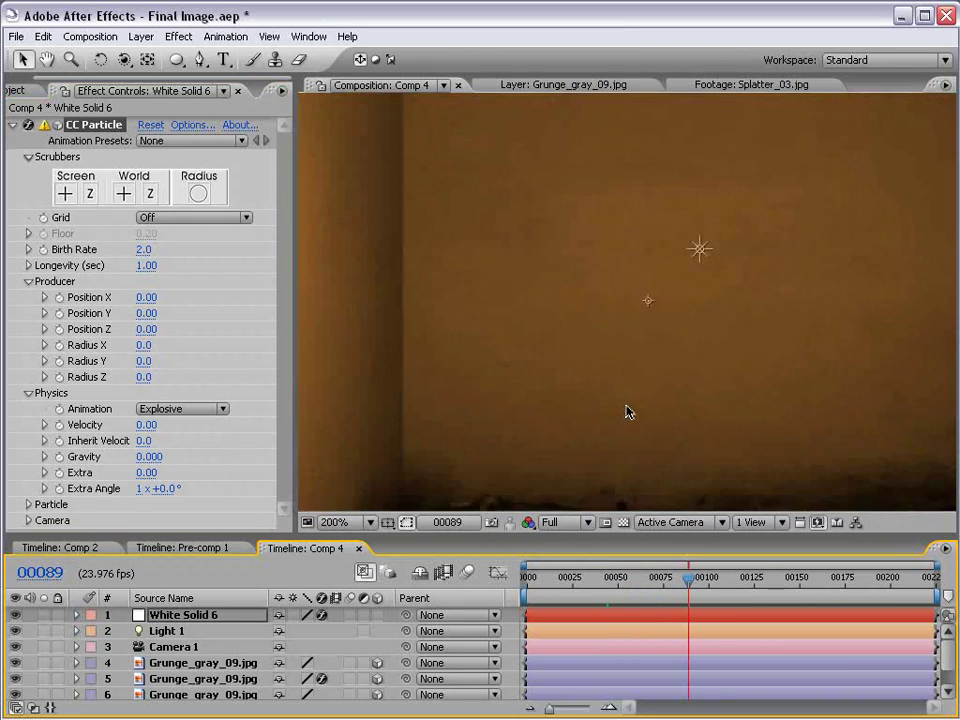
{"action": "scroll", "coordinate": [628, 410], "scroll_direction": "down", "scroll_amount": 3}
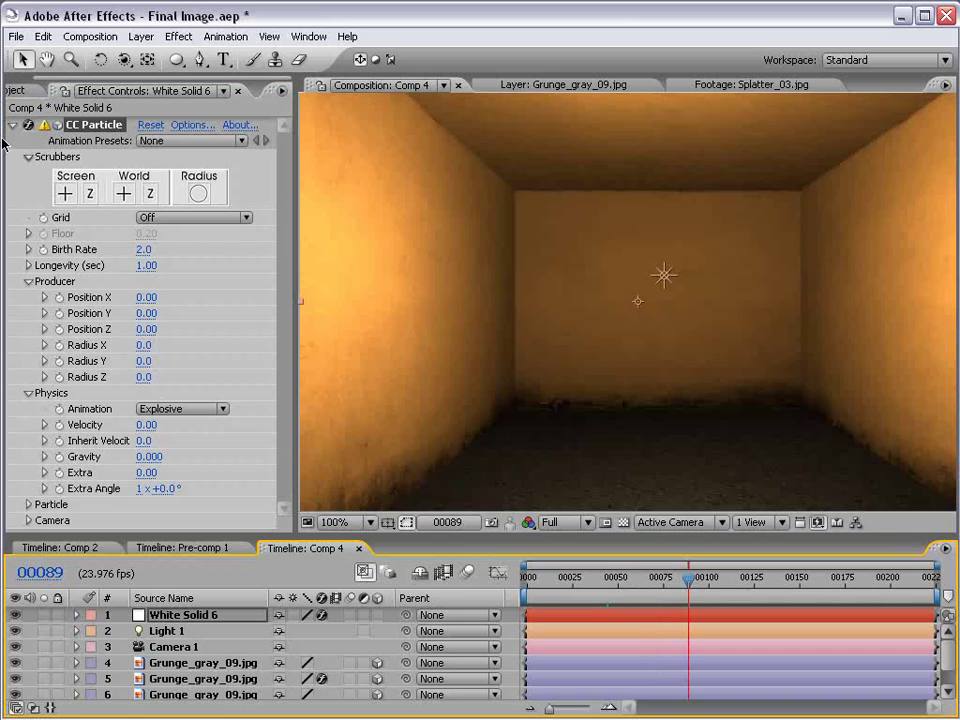
Add a new null object layer, Null 5, to Comp 4.
{"action": "left_click", "coordinate": [140, 36]}
{"action": "mouse_move", "coordinate": [152, 56]}
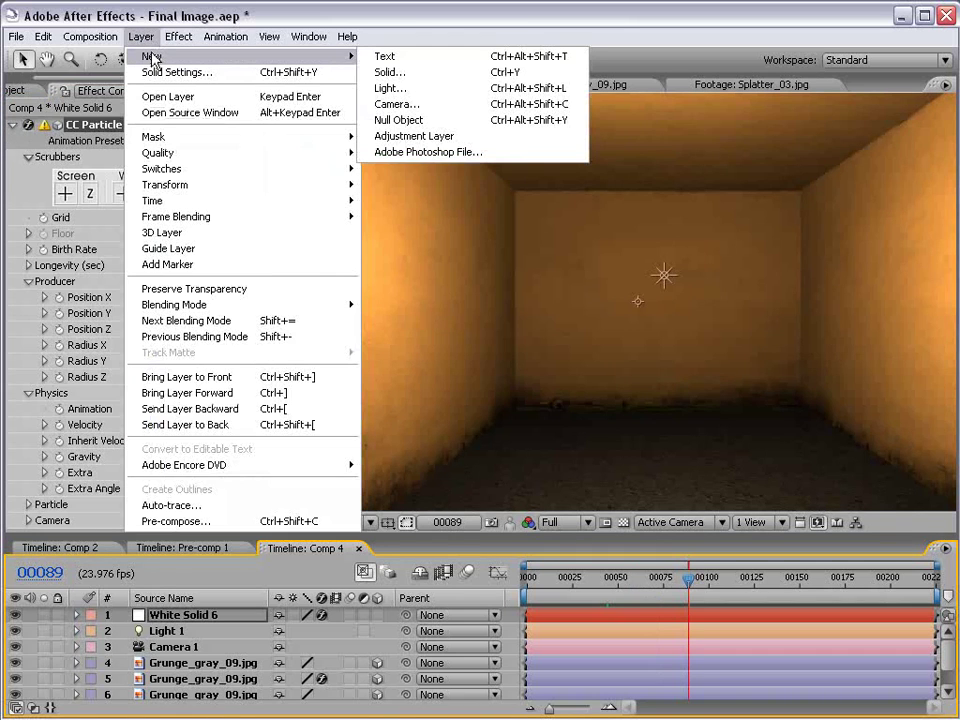
{"action": "left_click", "coordinate": [398, 122]}
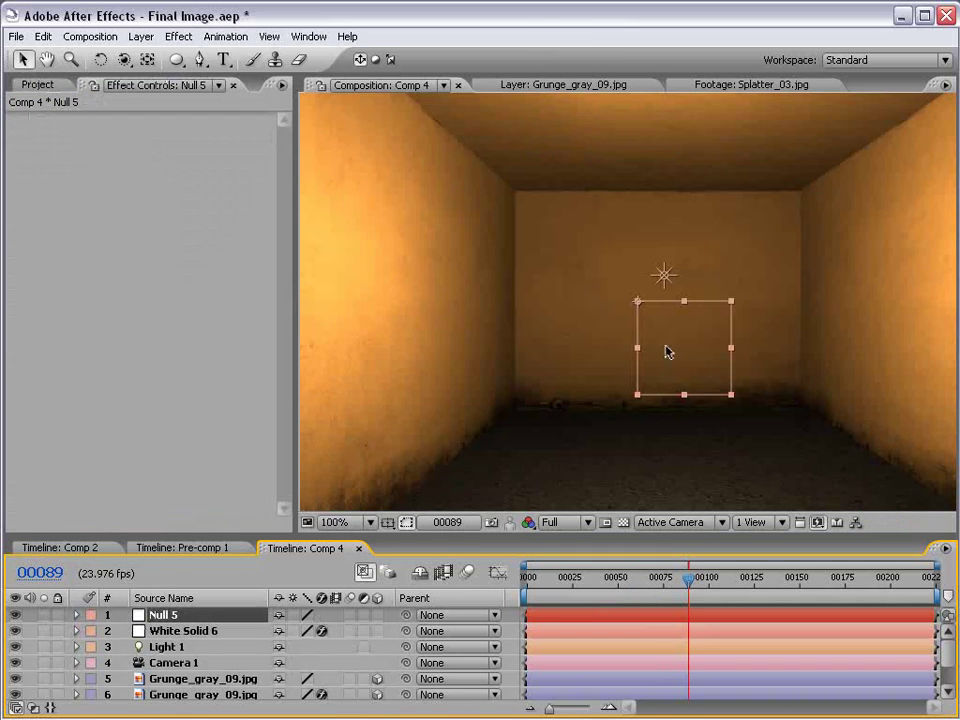
{"action": "left_click_drag", "start_coordinate": [672, 303], "coordinate": [718, 375]}
{"action": "key", "text": "ctrl+z"}
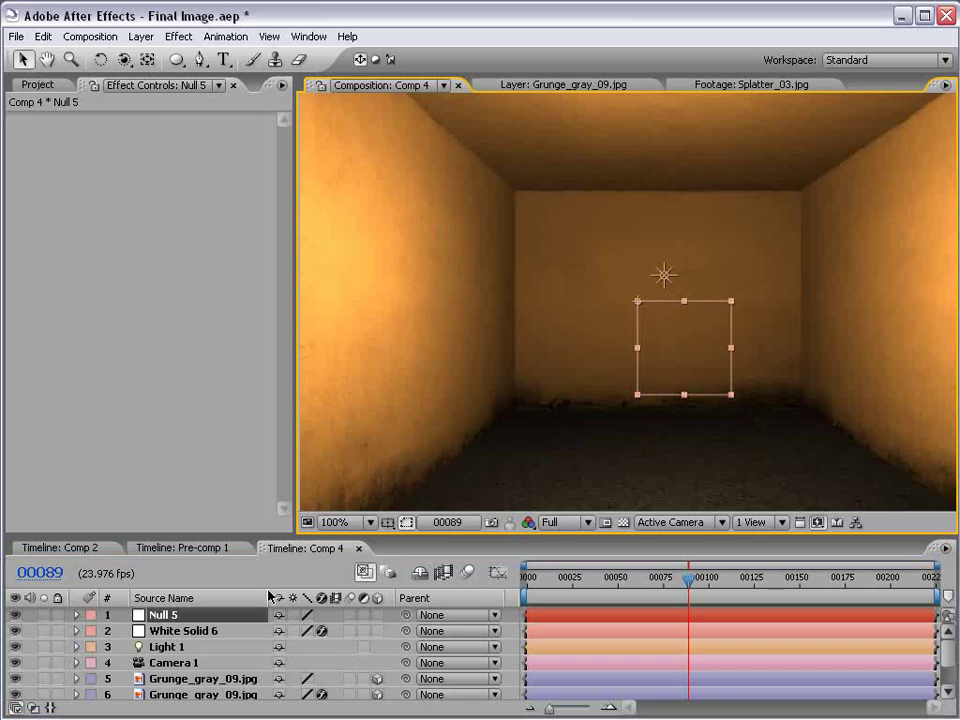
Show White Solid 6's CC Particle World settings in a wider Effect Controls panel.
{"action": "left_click", "coordinate": [183, 631]}
{"action": "left_click", "coordinate": [94, 124]}
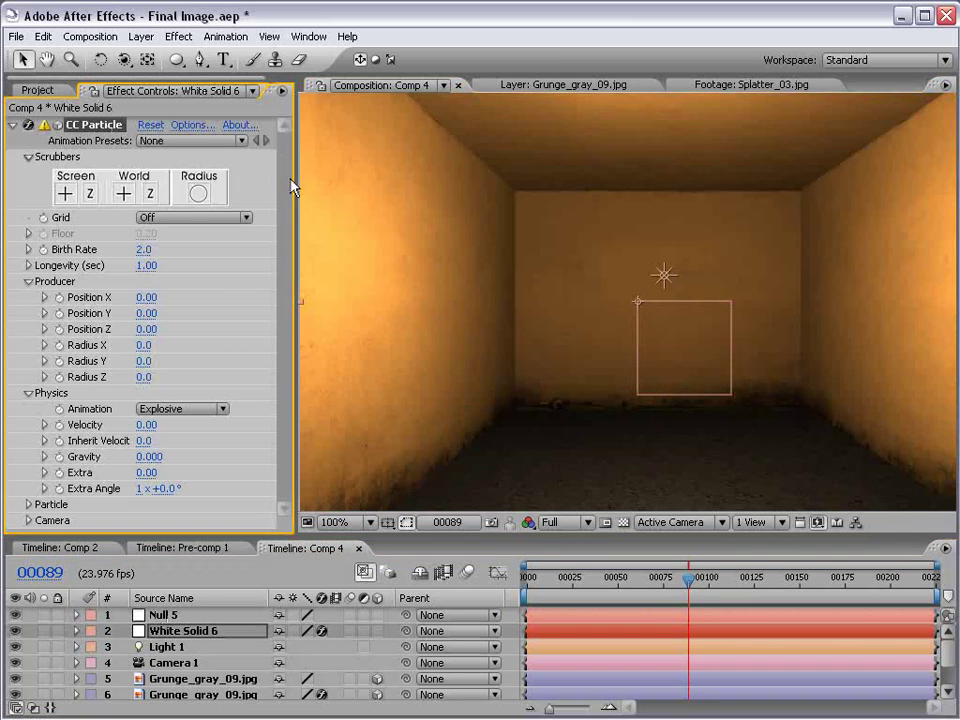
{"action": "left_click_drag", "start_coordinate": [294, 179], "coordinate": [368, 180]}
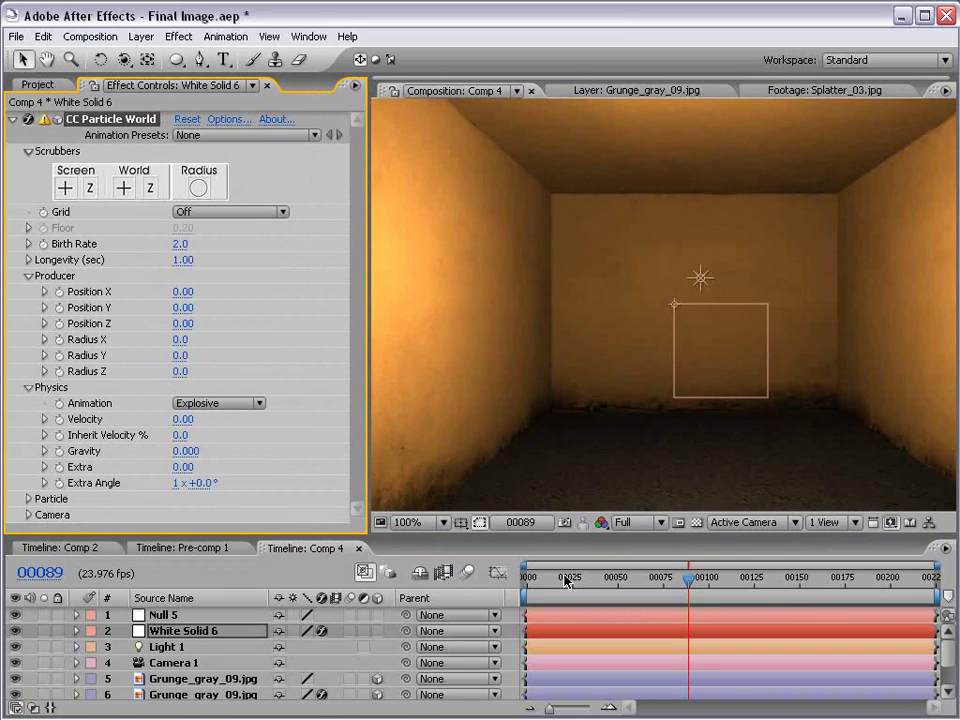
Keyframe the emitter's Position X, Y and Z, offsetting them at frame 00105 to draw a streak.
{"action": "left_click", "coordinate": [58, 293]}
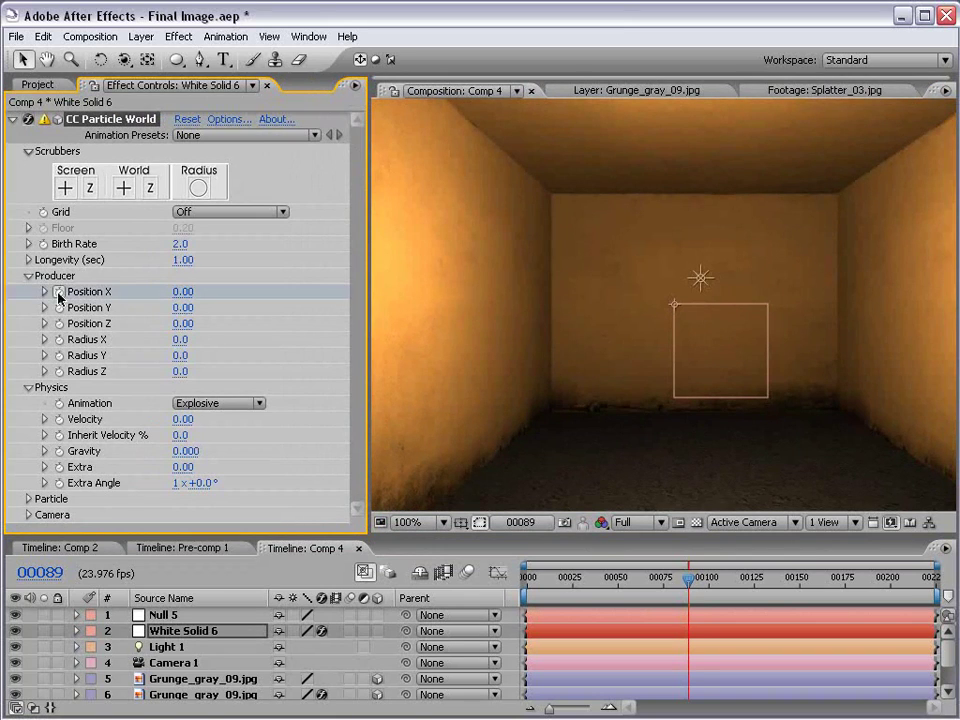
{"action": "left_click", "coordinate": [62, 325], "text": "shift"}
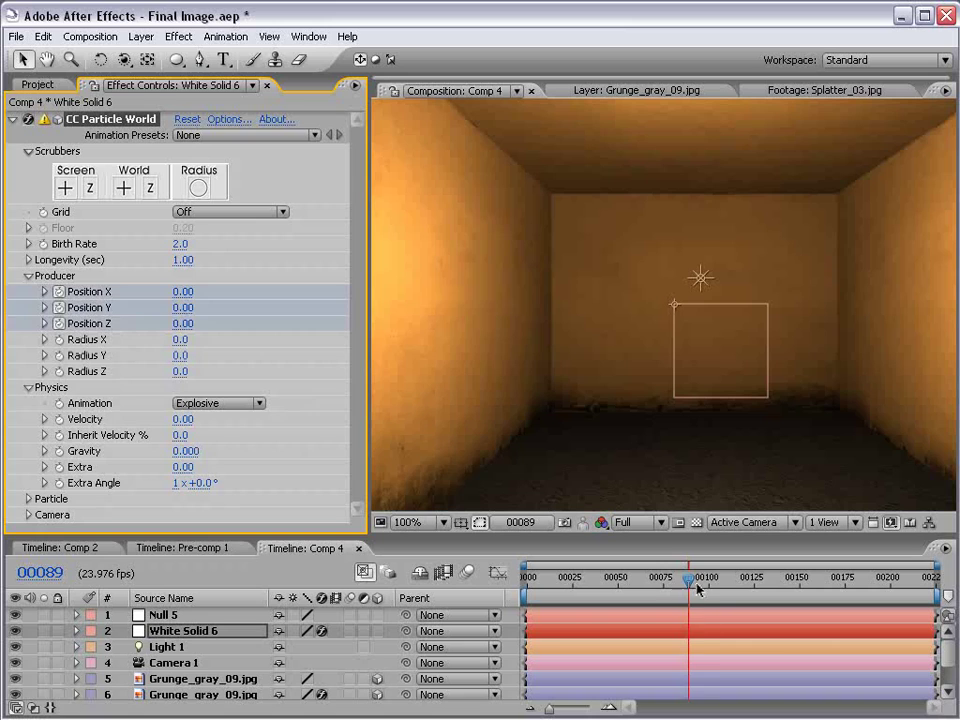
{"action": "left_click_drag", "start_coordinate": [697, 590], "coordinate": [717, 580]}
{"action": "mouse_move", "coordinate": [195, 308]}
{"action": "left_mouse_down"}
{"action": "mouse_move", "coordinate": [214, 307]}
{"action": "mouse_move", "coordinate": [197, 291]}
{"action": "mouse_move", "coordinate": [195, 323]}
{"action": "mouse_move", "coordinate": [255, 321]}
{"action": "mouse_move", "coordinate": [205, 322]}
{"action": "left_mouse_up"}
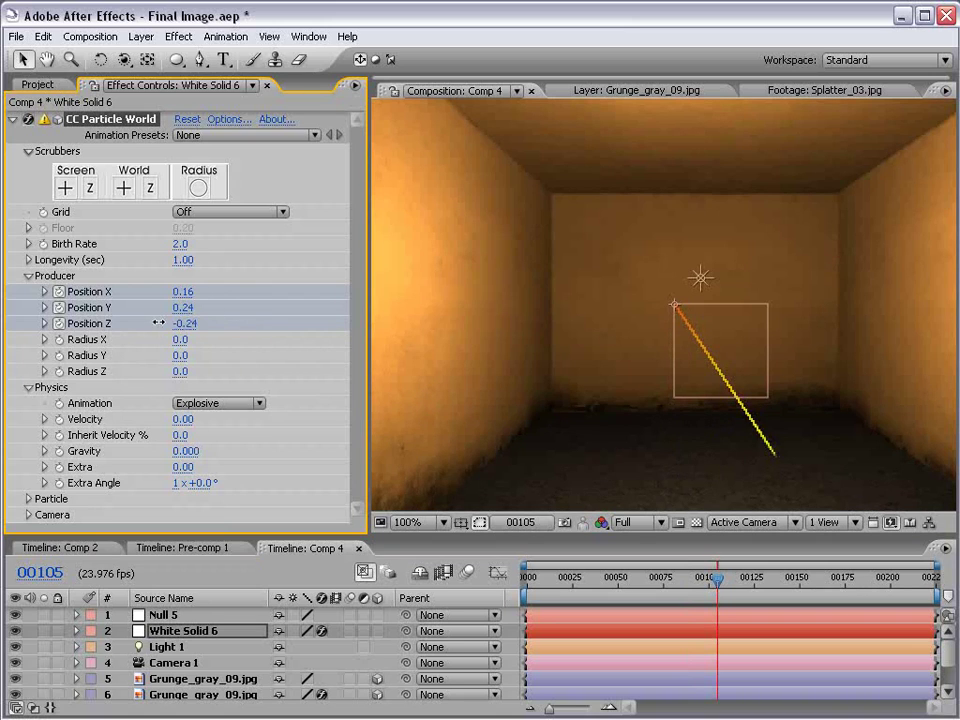
Scrub back to frame 00095, reveal the keyframes with U, and expand the Particle group.
{"action": "left_click_drag", "start_coordinate": [726, 584], "coordinate": [697, 586]}
{"action": "key", "text": "u"}
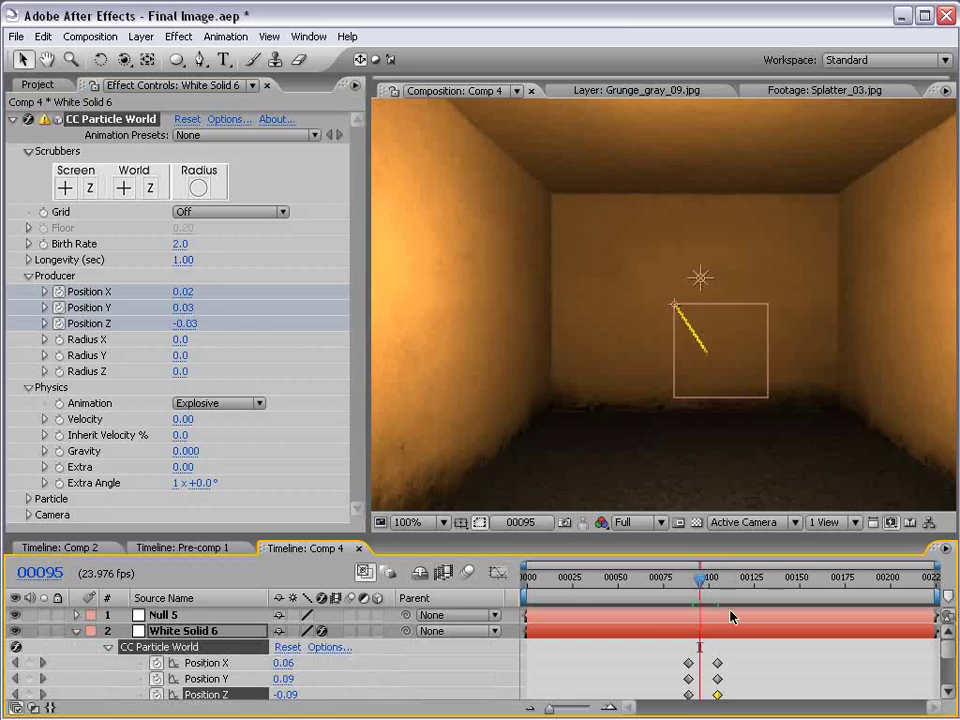
{"action": "left_click", "coordinate": [778, 662]}
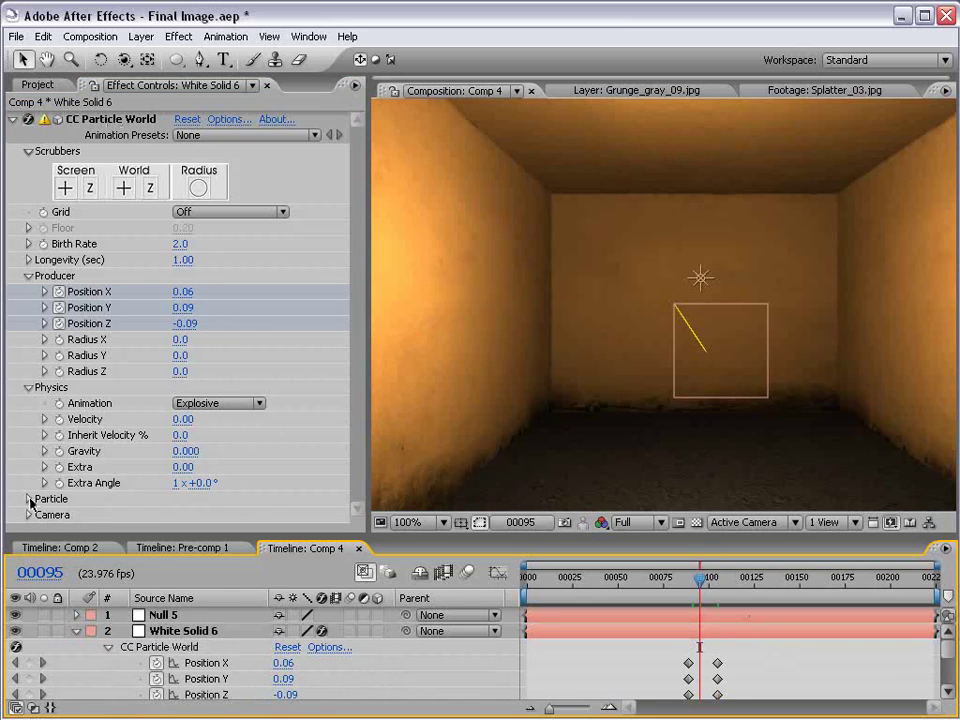
{"action": "left_click", "coordinate": [29, 499]}
Set Particle Type to Lens Convex and preview the stream around frame 00097.
{"action": "left_click", "coordinate": [208, 413]}
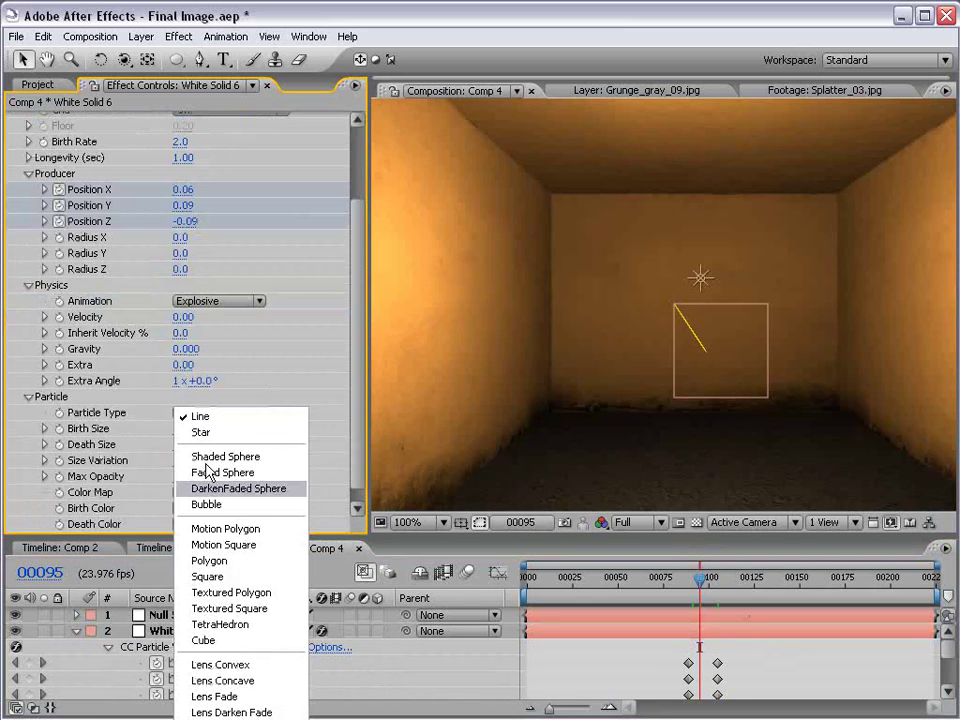
{"action": "left_click", "coordinate": [265, 668]}
{"action": "left_click", "coordinate": [704, 584]}
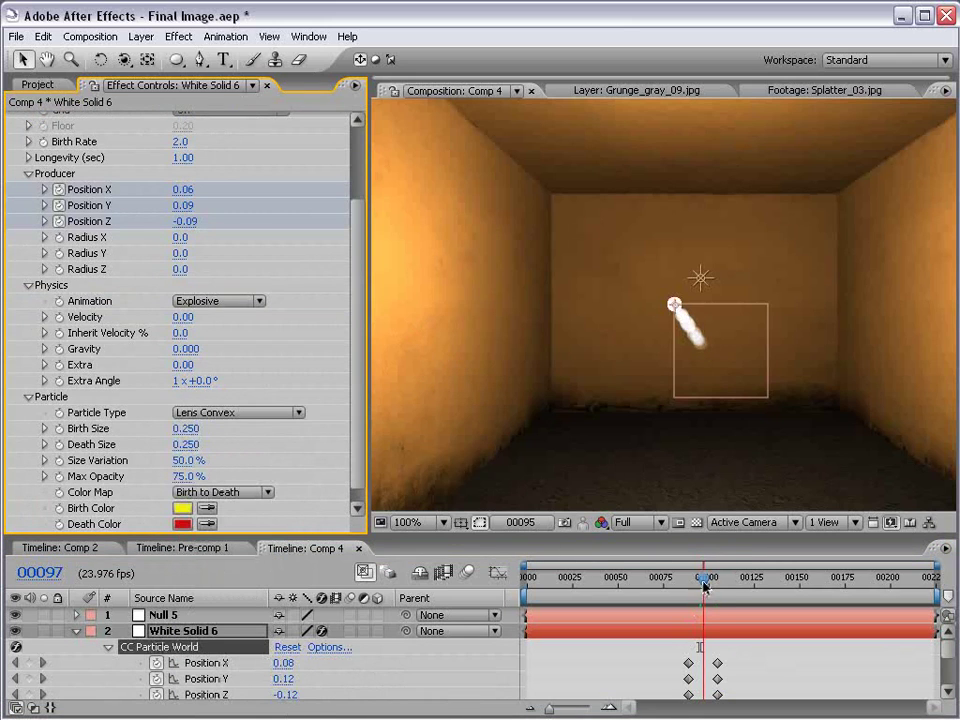
{"action": "mouse_move", "coordinate": [704, 584]}
{"action": "left_mouse_down"}
{"action": "mouse_move", "coordinate": [694, 585]}
{"action": "mouse_move", "coordinate": [706, 585]}
{"action": "left_mouse_up"}
Adjust the emitter Position Z to -0.81 plus Y and X, then select the position keyframes.
{"action": "left_click_drag", "start_coordinate": [186, 221], "coordinate": [122, 223]}
{"action": "mouse_move", "coordinate": [182, 205]}
{"action": "left_mouse_down"}
{"action": "mouse_move", "coordinate": [198, 204]}
{"action": "mouse_move", "coordinate": [170, 205]}
{"action": "mouse_move", "coordinate": [205, 187]}
{"action": "mouse_move", "coordinate": [170, 187]}
{"action": "mouse_move", "coordinate": [183, 187]}
{"action": "left_mouse_up"}
{"action": "left_click", "coordinate": [183, 187]}
{"action": "left_click", "coordinate": [740, 541]}
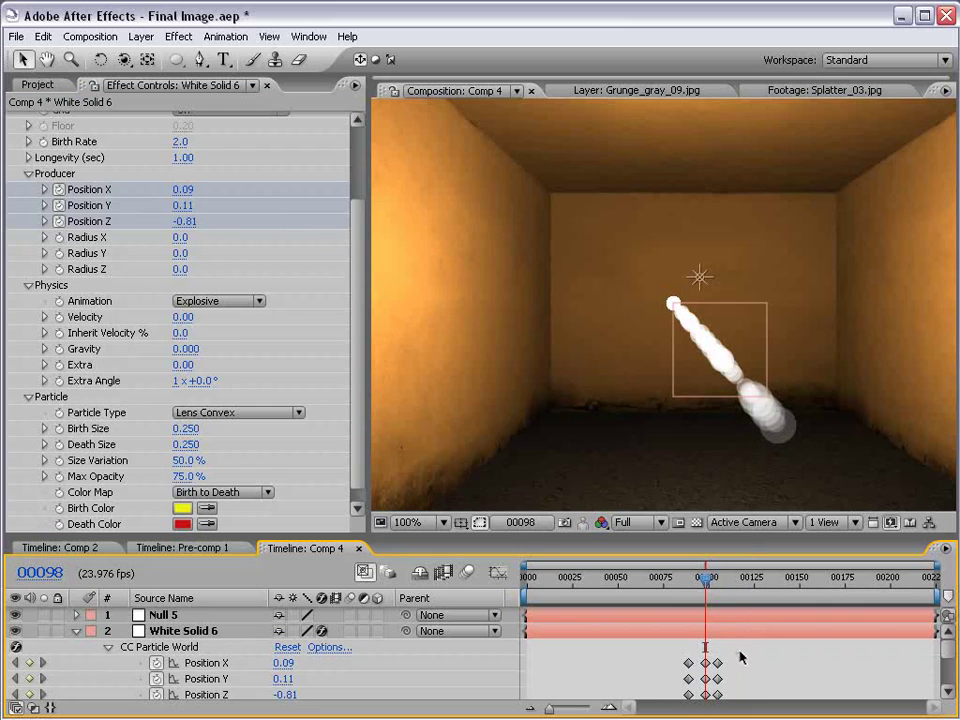
{"action": "left_click_drag", "start_coordinate": [730, 654], "coordinate": [697, 702]}
Delete the emitter's position keyframes and make Null 5 a 3D layer.
{"action": "key", "text": "Delete"}
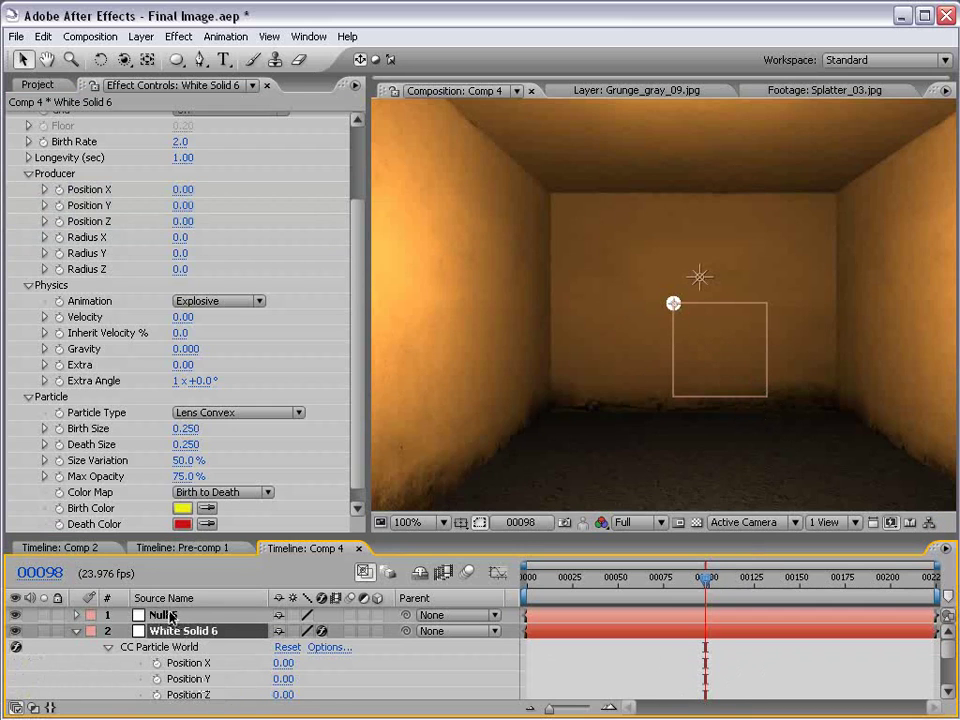
{"action": "left_click", "coordinate": [675, 390]}
{"action": "mouse_move", "coordinate": [705, 403]}
{"action": "left_mouse_down"}
{"action": "mouse_move", "coordinate": [724, 386]}
{"action": "mouse_move", "coordinate": [705, 403]}
{"action": "left_mouse_up"}
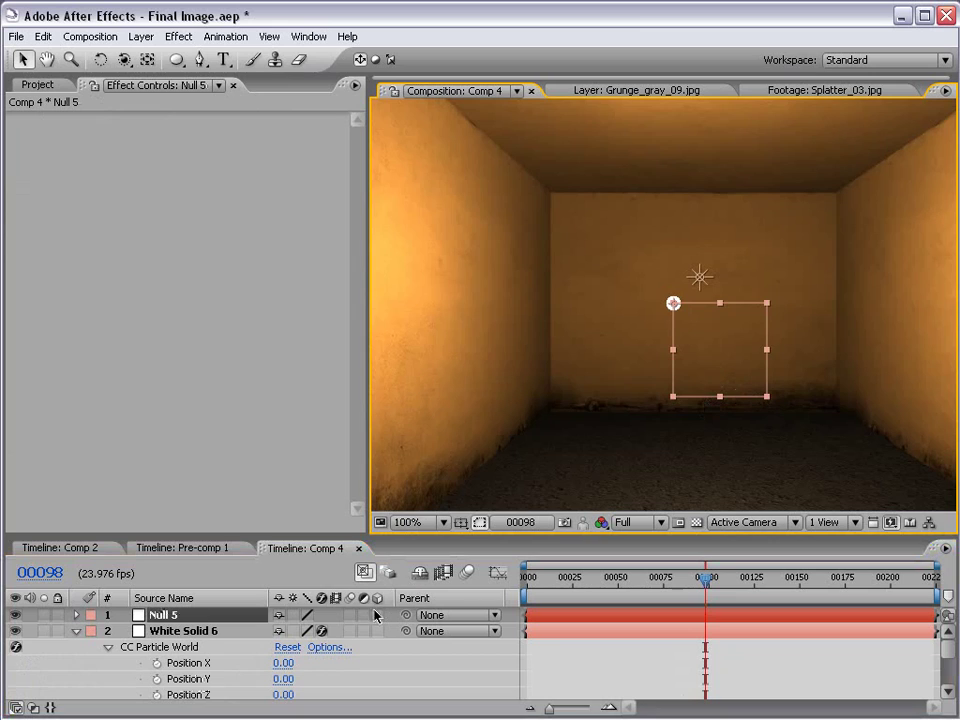
{"action": "left_click", "coordinate": [378, 615]}
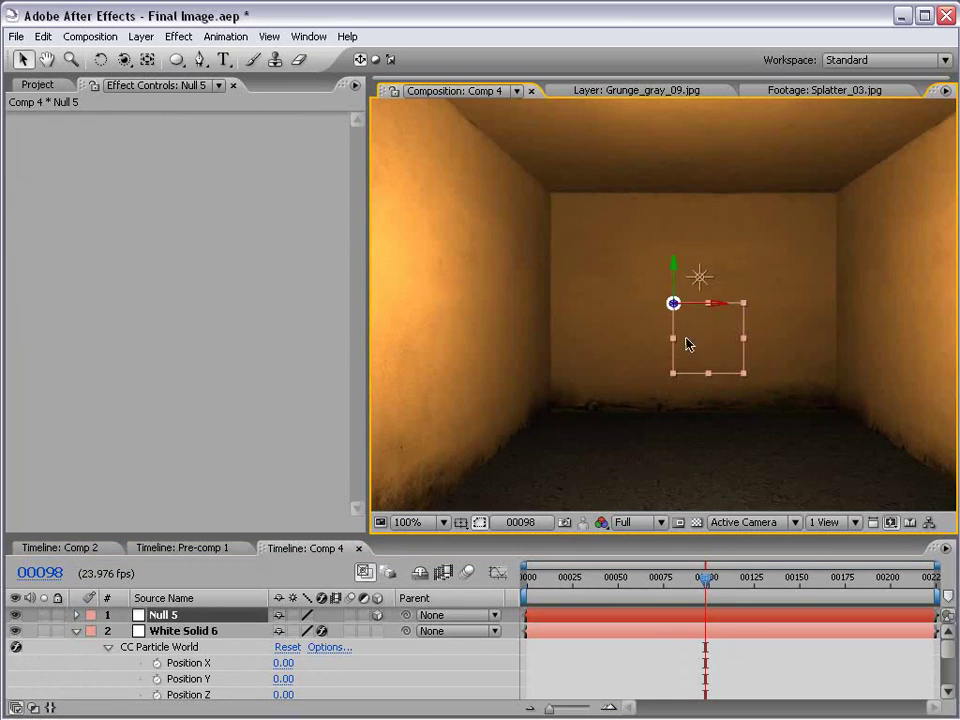
{"action": "left_click_drag", "start_coordinate": [700, 305], "coordinate": [928, 358]}
{"action": "key", "text": "ctrl+z"}
{"action": "key", "text": "ctrl+z"}
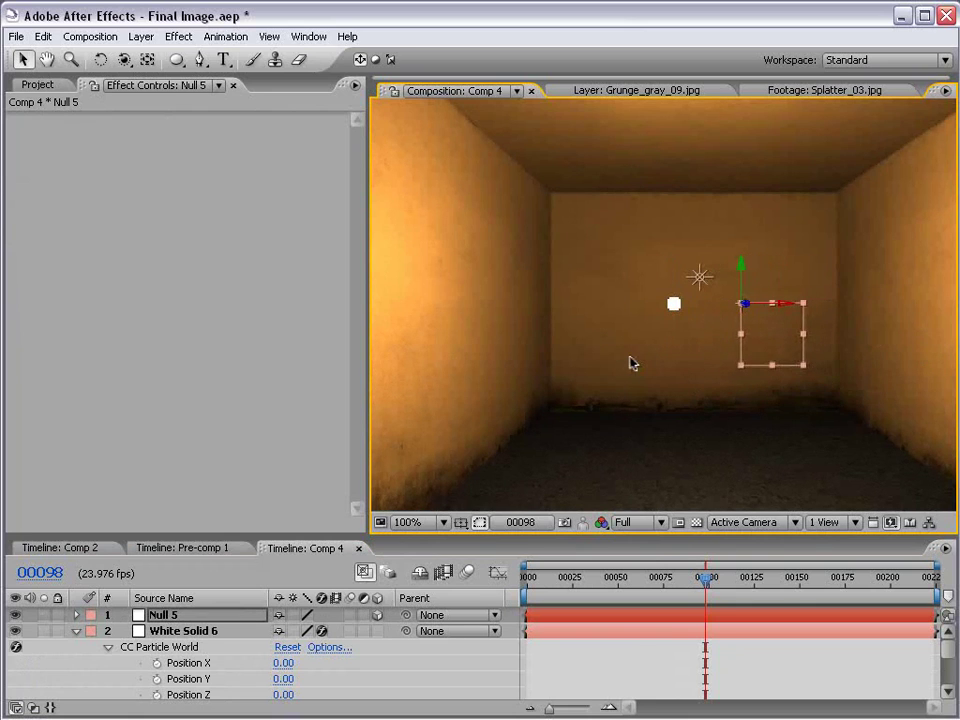
{"action": "left_click", "coordinate": [591, 632]}
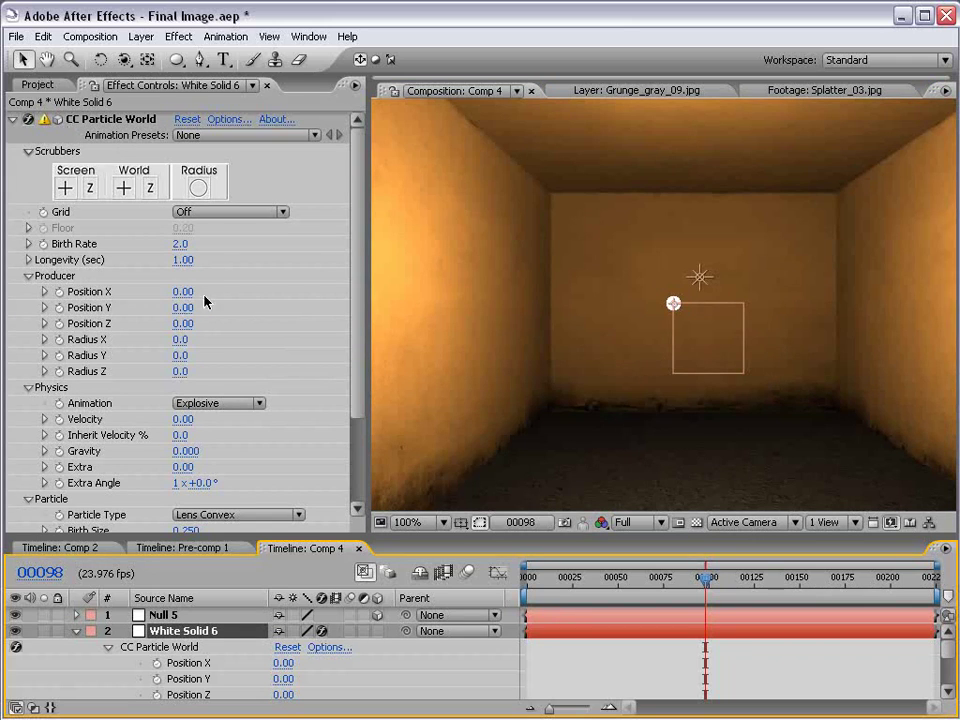
Show Null 5's Position (360.0, 240.0, 0.0) in a taller timeline beside the emitter's Position.
{"action": "left_click", "coordinate": [170, 616]}
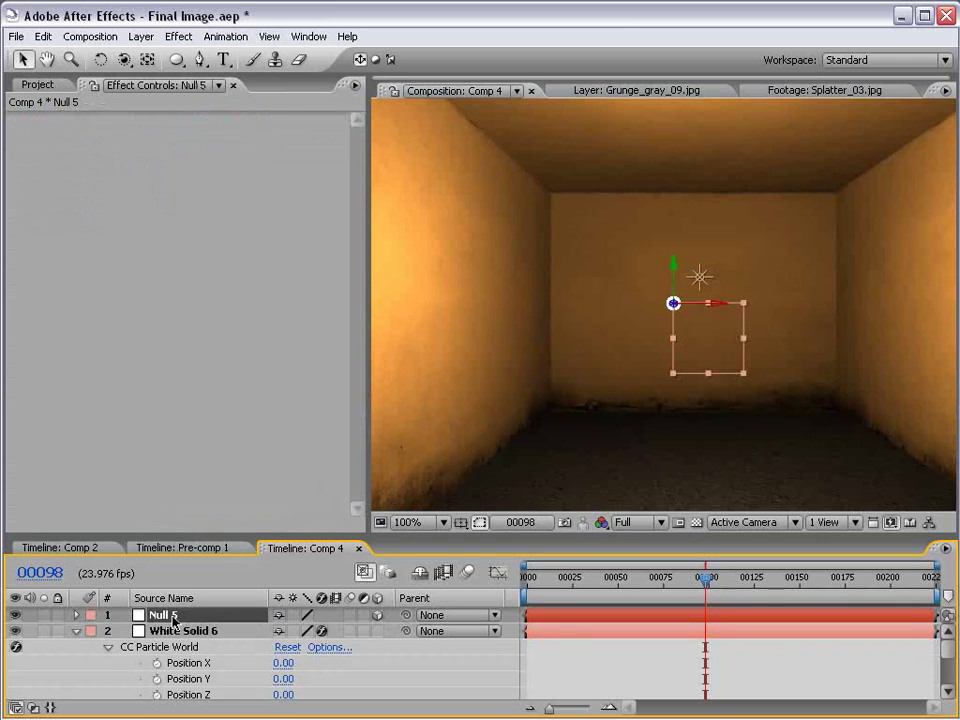
{"action": "key", "text": "p"}
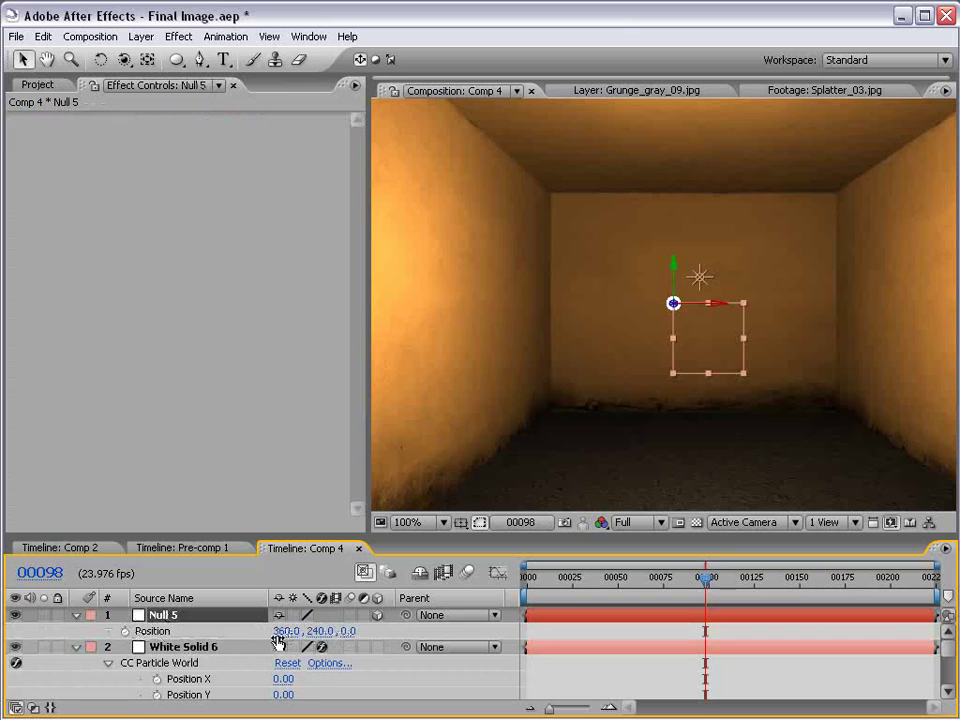
{"action": "left_click", "coordinate": [560, 652]}
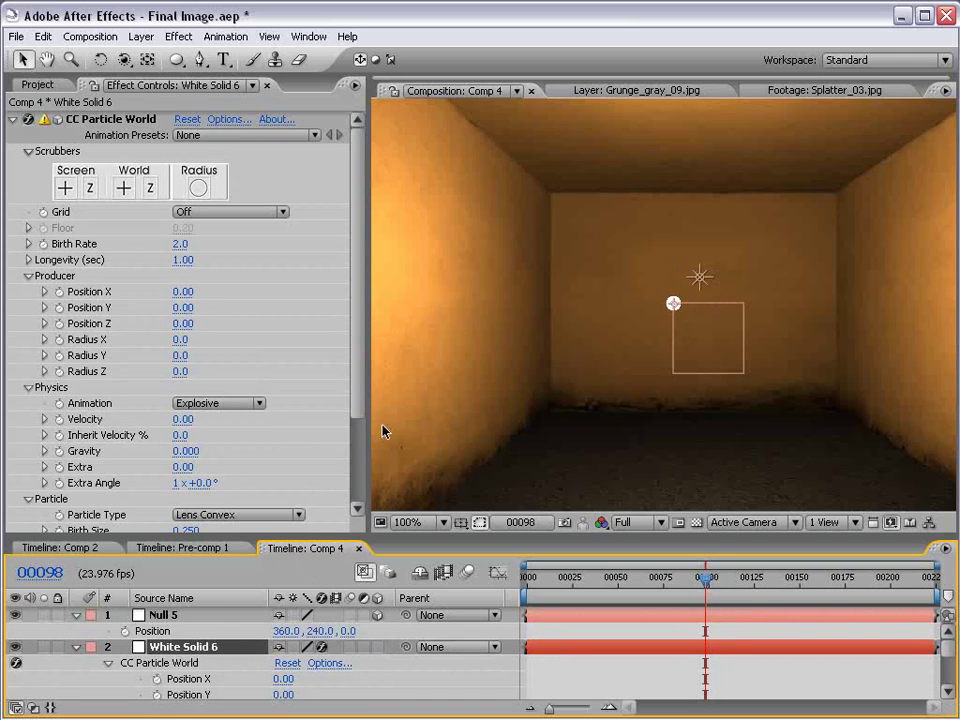
{"action": "left_click_drag", "start_coordinate": [337, 538], "coordinate": [379, 458]}
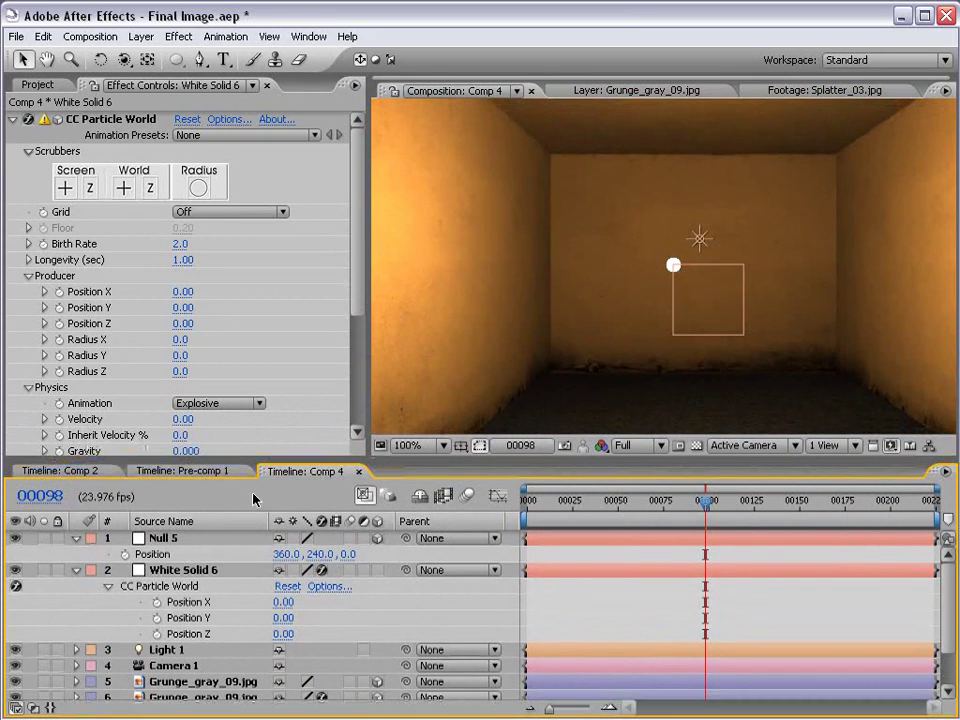
{"action": "left_click", "coordinate": [112, 572]}
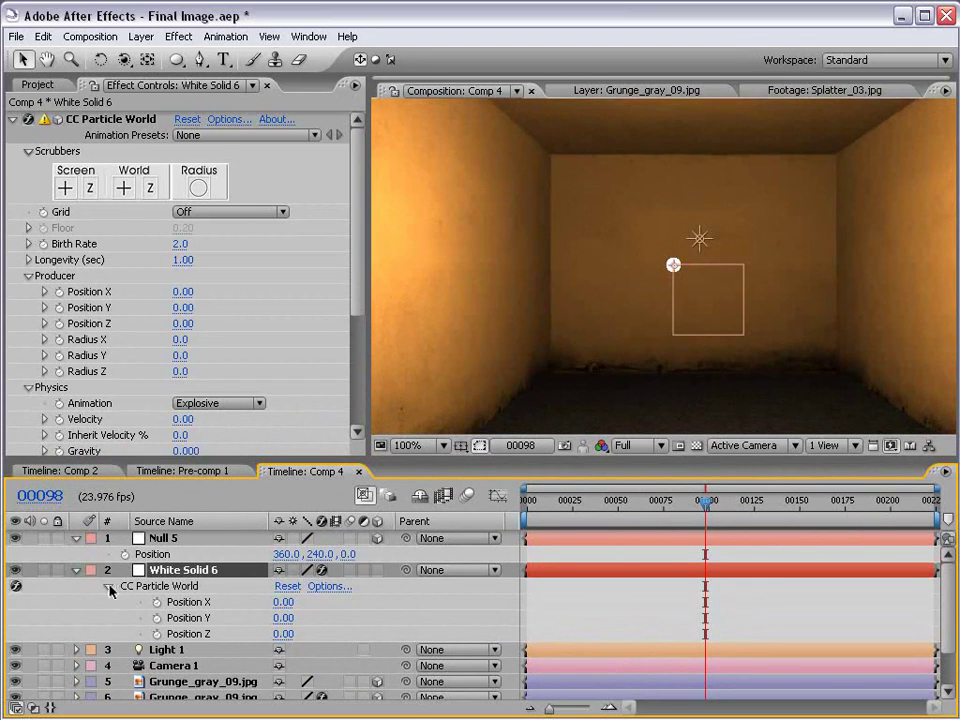
{"action": "left_click", "coordinate": [168, 555]}
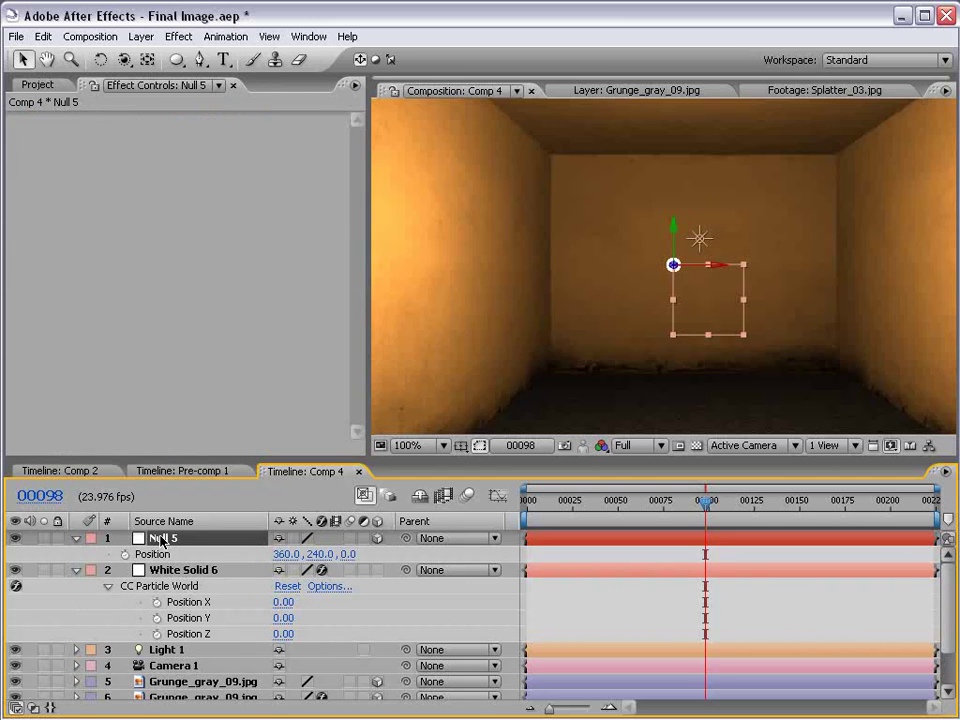
Give Position X the expression x=thisComp.layer("Null 5").transform.position[0]-thisComp.width/2.
{"action": "left_click", "coordinate": [180, 604]}
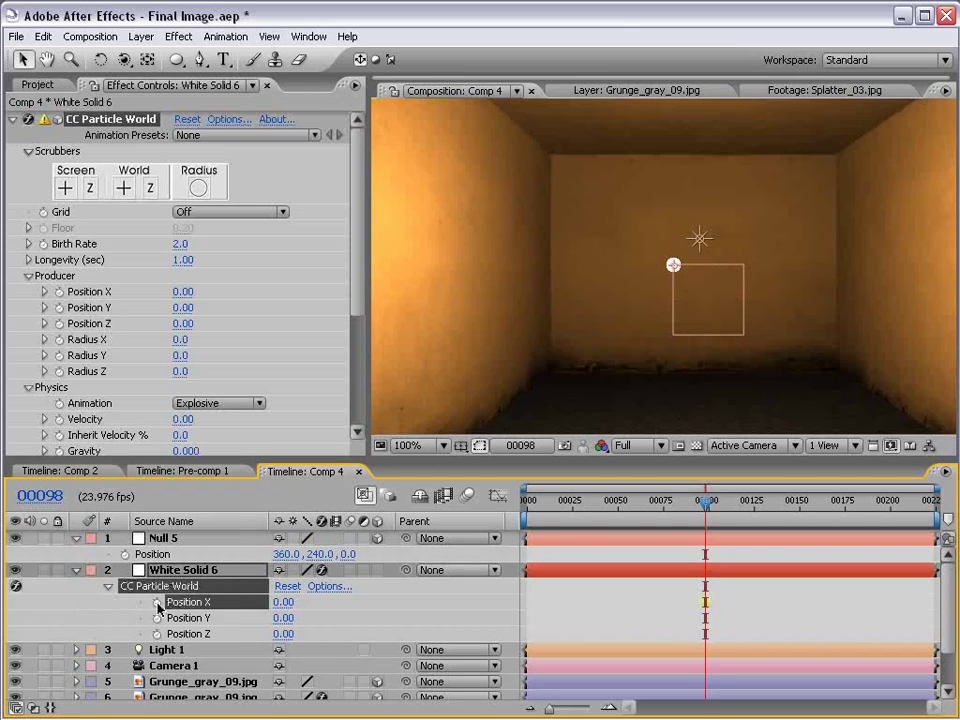
{"action": "left_click", "coordinate": [157, 602], "text": "alt"}
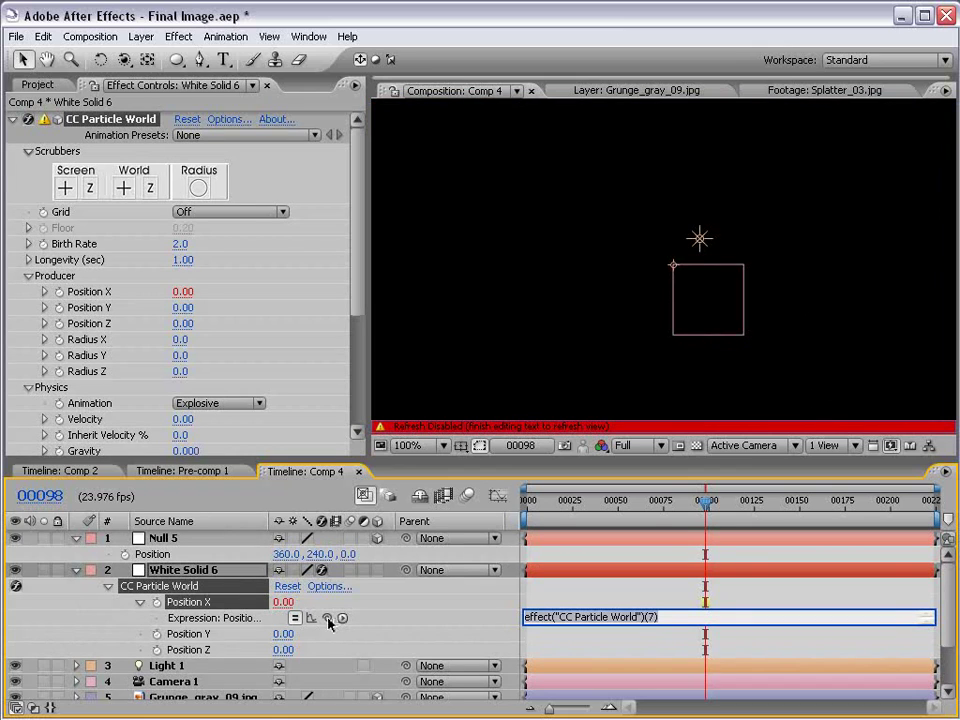
{"action": "left_click_drag", "start_coordinate": [327, 618], "coordinate": [152, 554]}
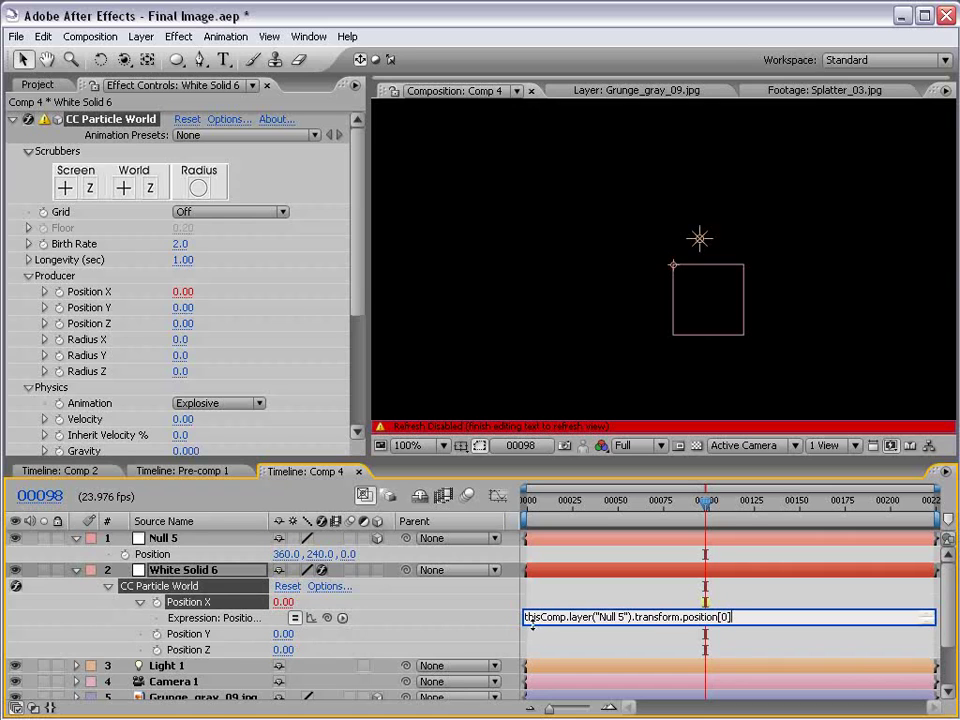
{"action": "key", "text": "Return"}
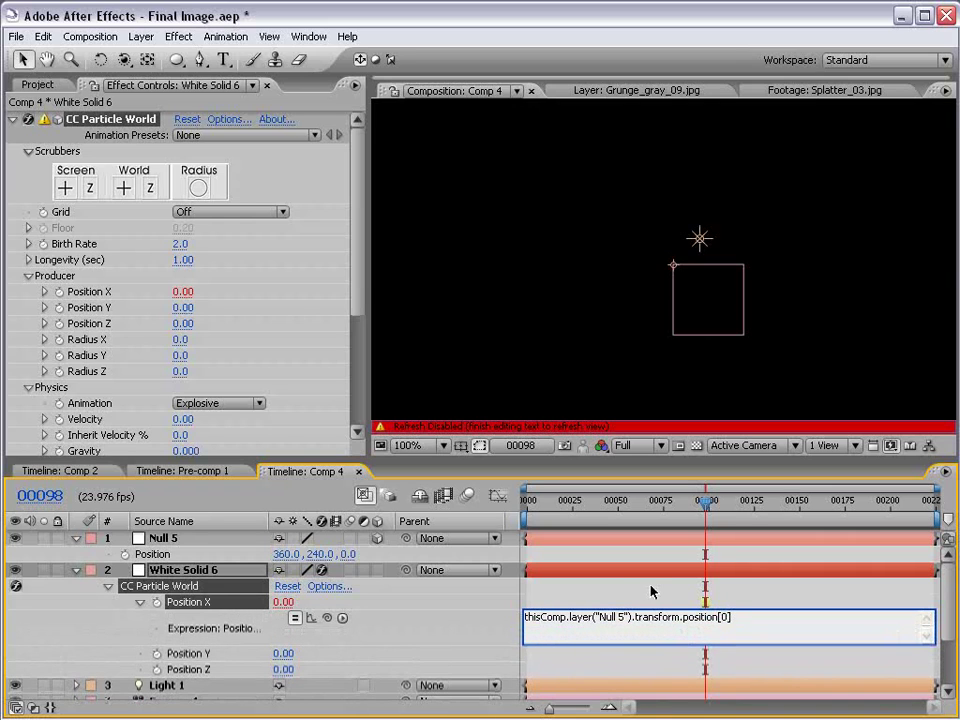
{"action": "type", "text": "x"}
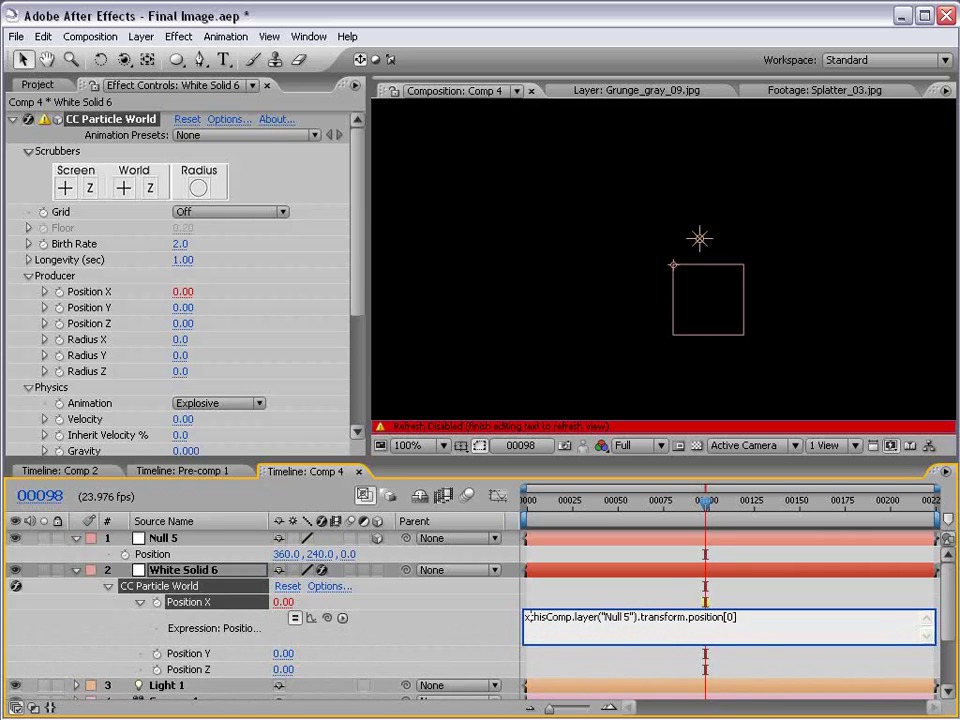
{"action": "type", "text": "="}
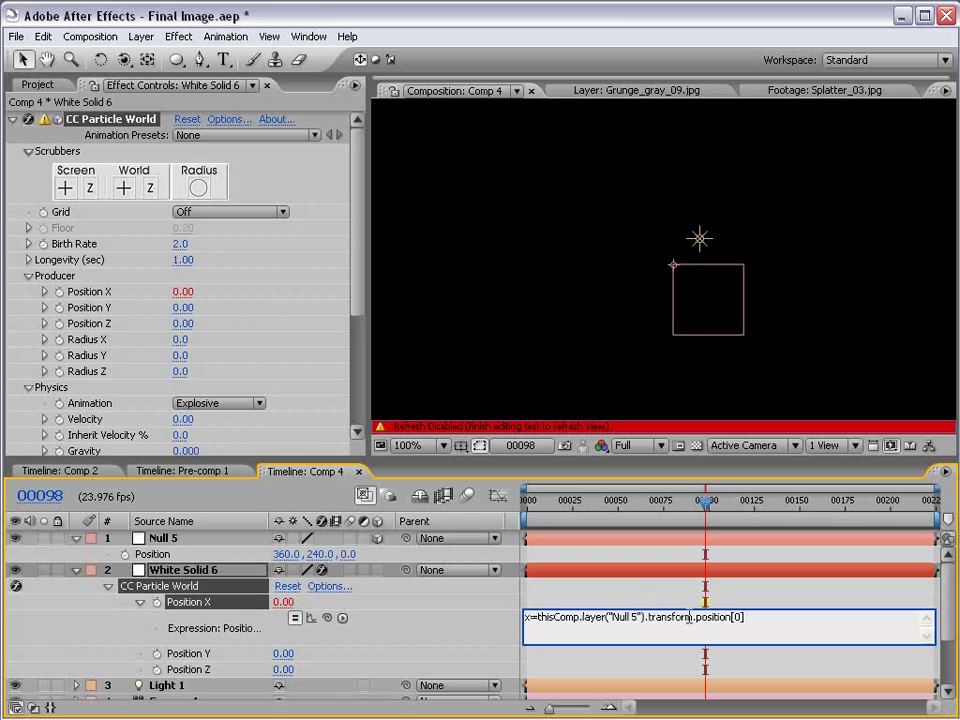
{"action": "left_click", "coordinate": [638, 617]}
{"action": "type", "text": "0"}
{"action": "key", "text": "BackSpace"}
{"action": "type", "text": "2"}
{"action": "key", "text": "BackSpace"}
{"action": "type", "text": "0"}
{"action": "left_click", "coordinate": [764, 617]}
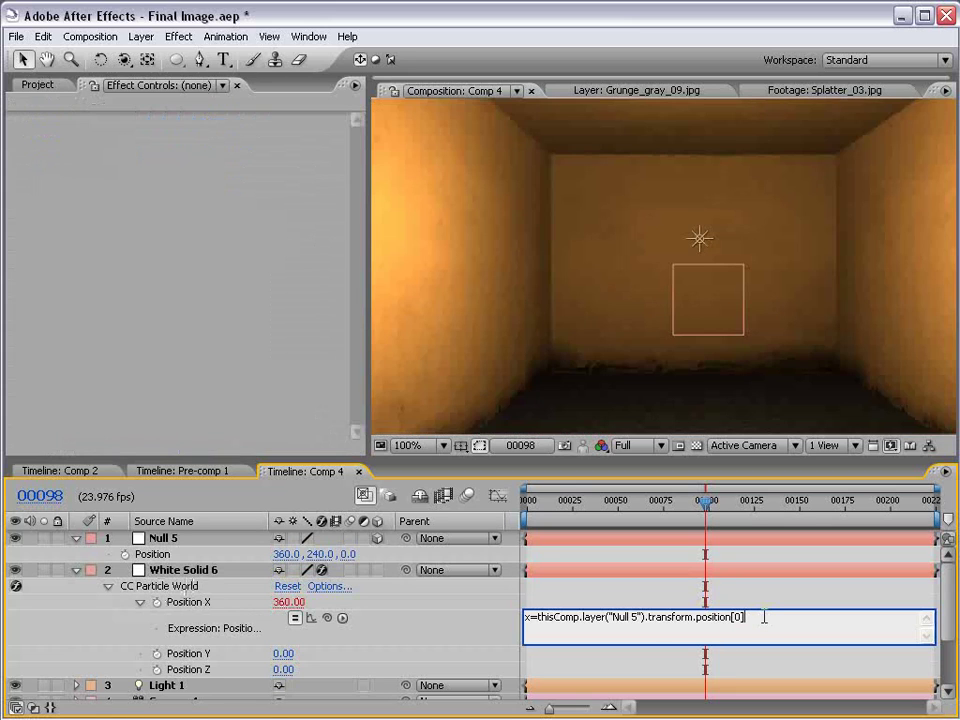
{"action": "type", "text": "-thisComp.width/2;"}
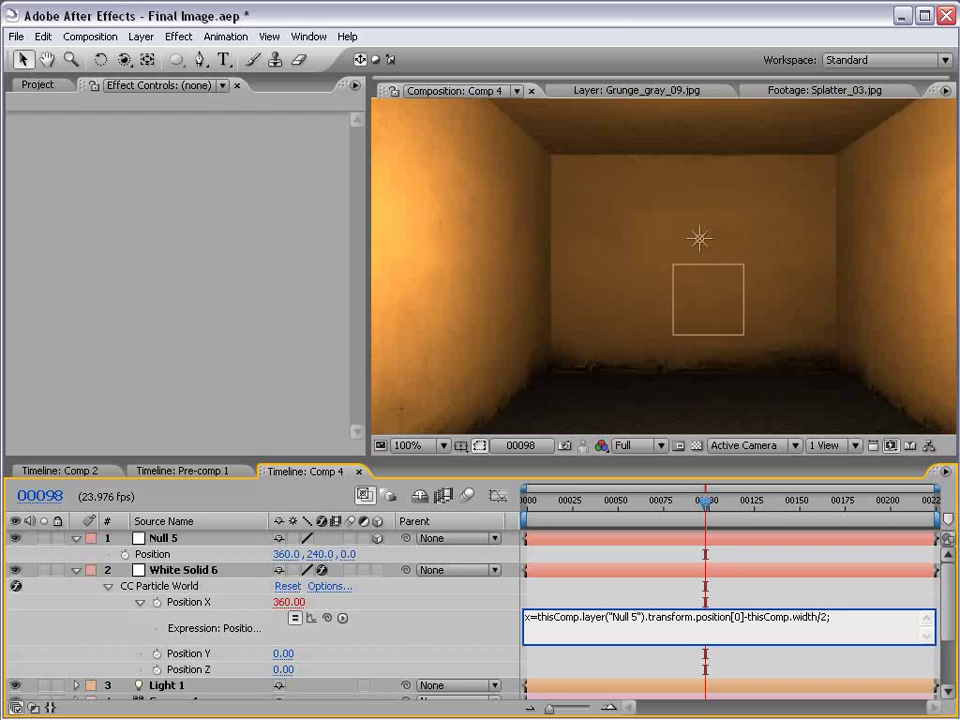
{"action": "key", "text": "KP_Enter"}
Add a second expression line x/thisComp.width and enlarge the timeline.
{"action": "left_click_drag", "start_coordinate": [842, 617], "coordinate": [512, 611]}
{"action": "left_click", "coordinate": [537, 614]}
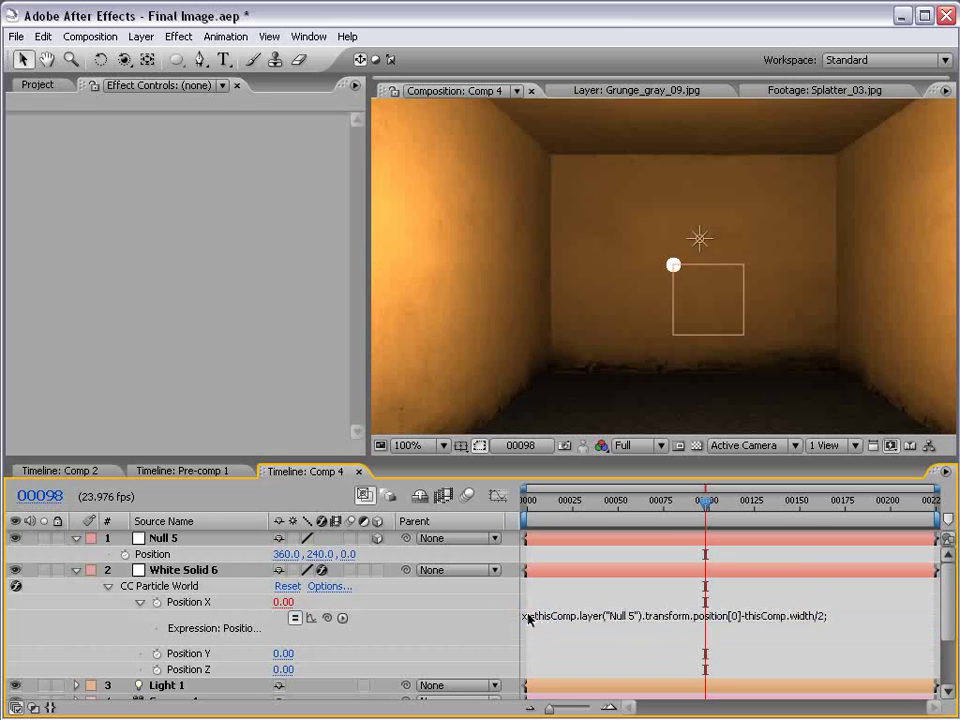
{"action": "left_click", "coordinate": [853, 617]}
{"action": "key", "text": "comma"}
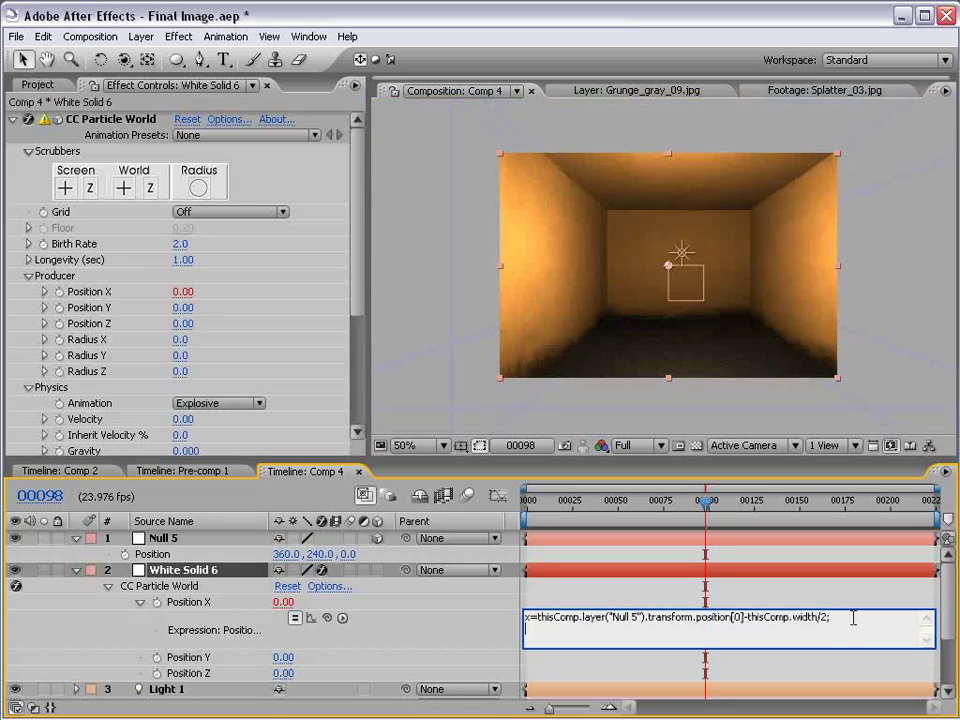
{"action": "type", "text": "x"}
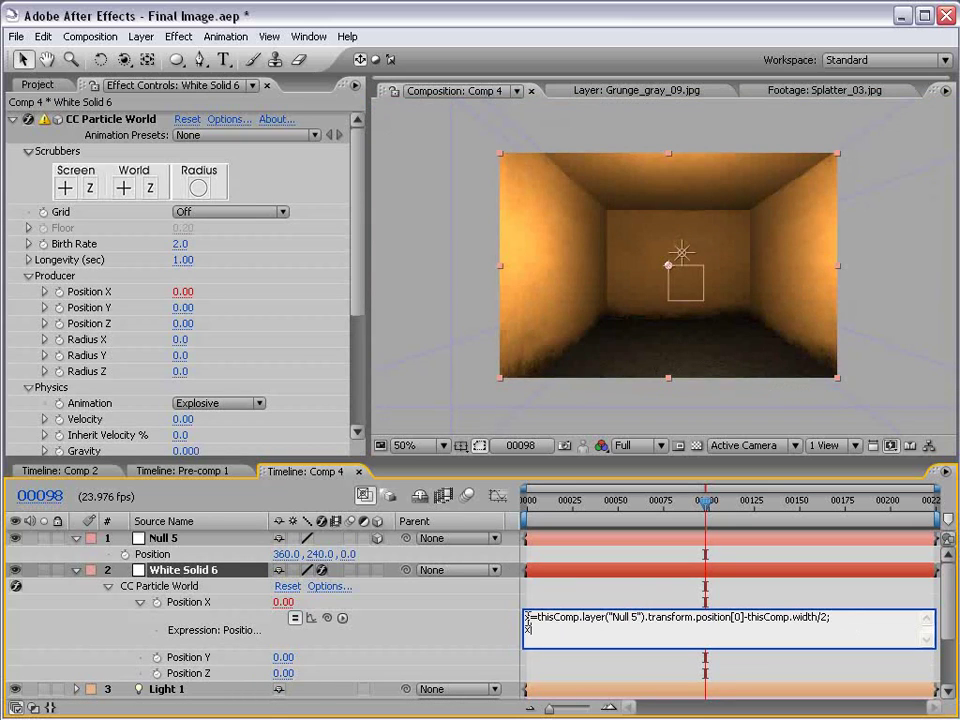
{"action": "left_click_drag", "start_coordinate": [526, 618], "coordinate": [853, 619]}
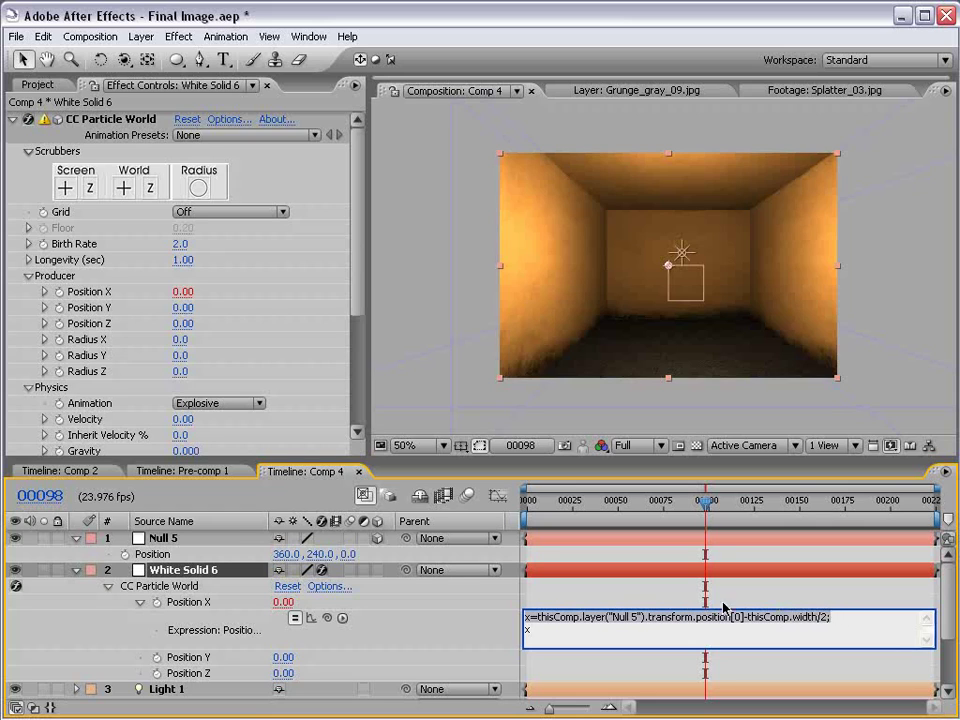
{"action": "left_click", "coordinate": [544, 630]}
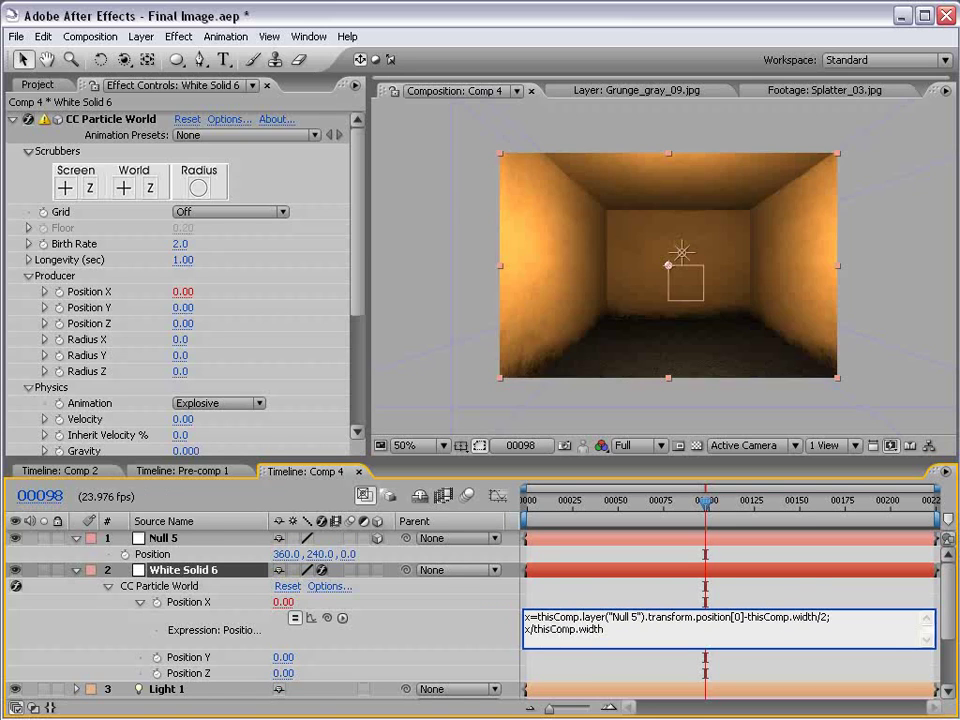
{"action": "left_click_drag", "start_coordinate": [453, 463], "coordinate": [453, 423]}
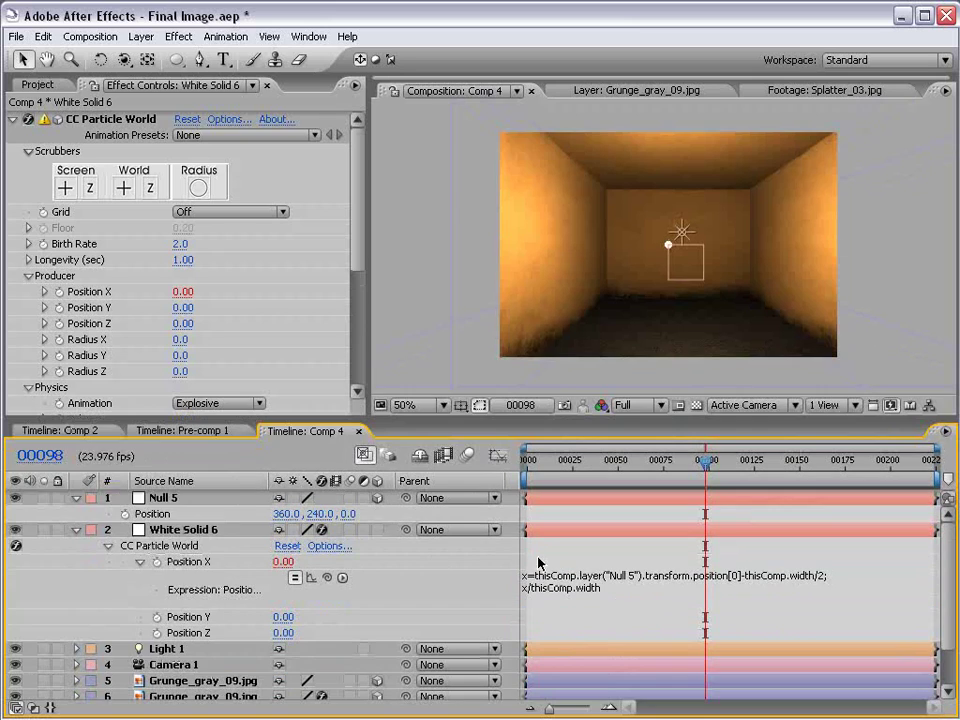
Copy the Position X expression and paste it as Position Y's expression.
{"action": "left_click", "coordinate": [593, 578]}
{"action": "key", "text": "ctrl+c"}
{"action": "left_click", "coordinate": [157, 617], "text": "alt"}
{"action": "key", "text": "ctrl+v"}
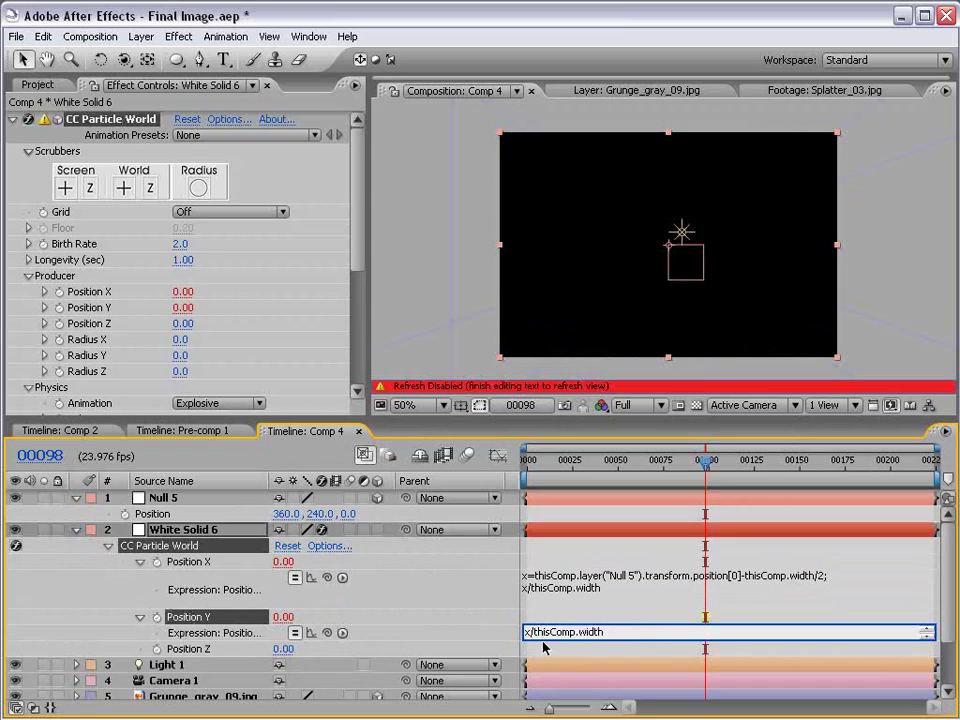
{"action": "left_click_drag", "start_coordinate": [542, 642], "coordinate": [540, 669]}
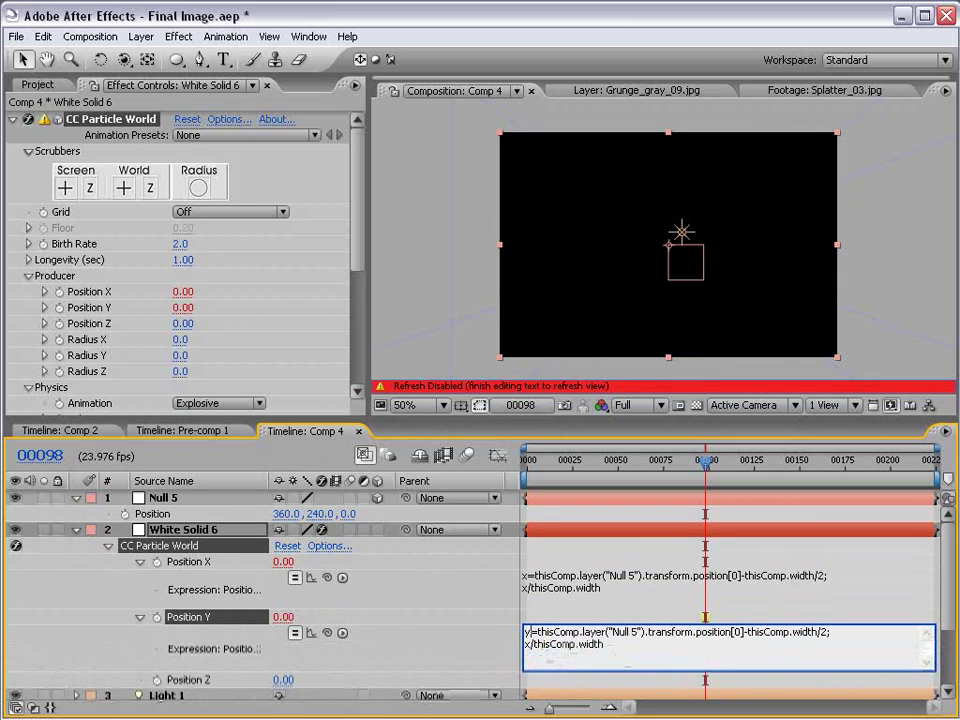
Edit it to use y, thisComp.height and position[1], then commit the Position Y expression.
{"action": "key", "text": "BackSpace"}
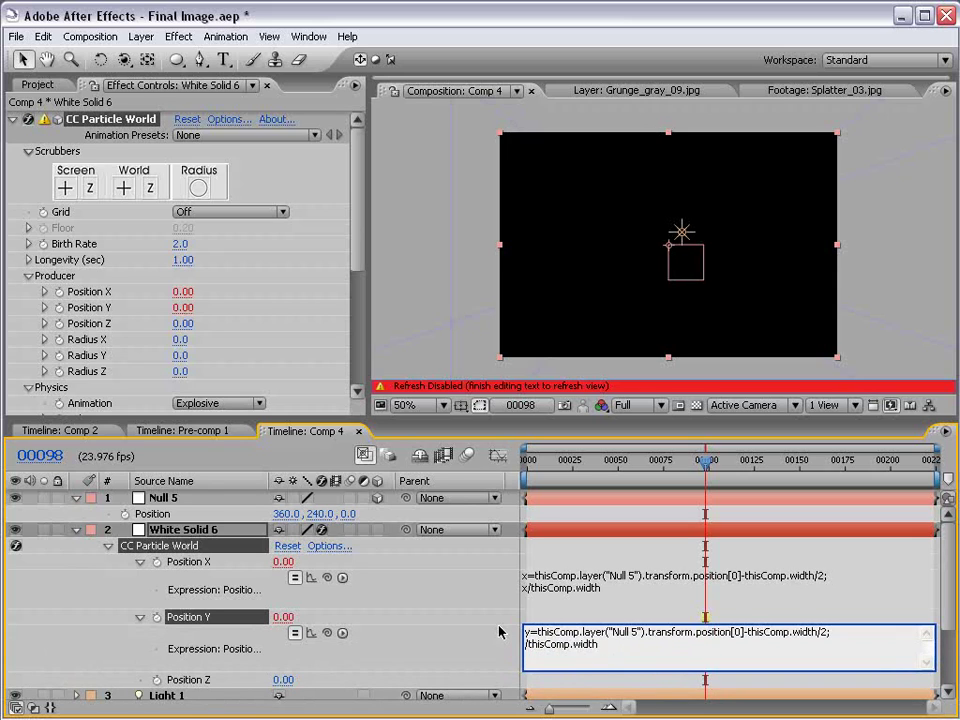
{"action": "type", "text": "y"}
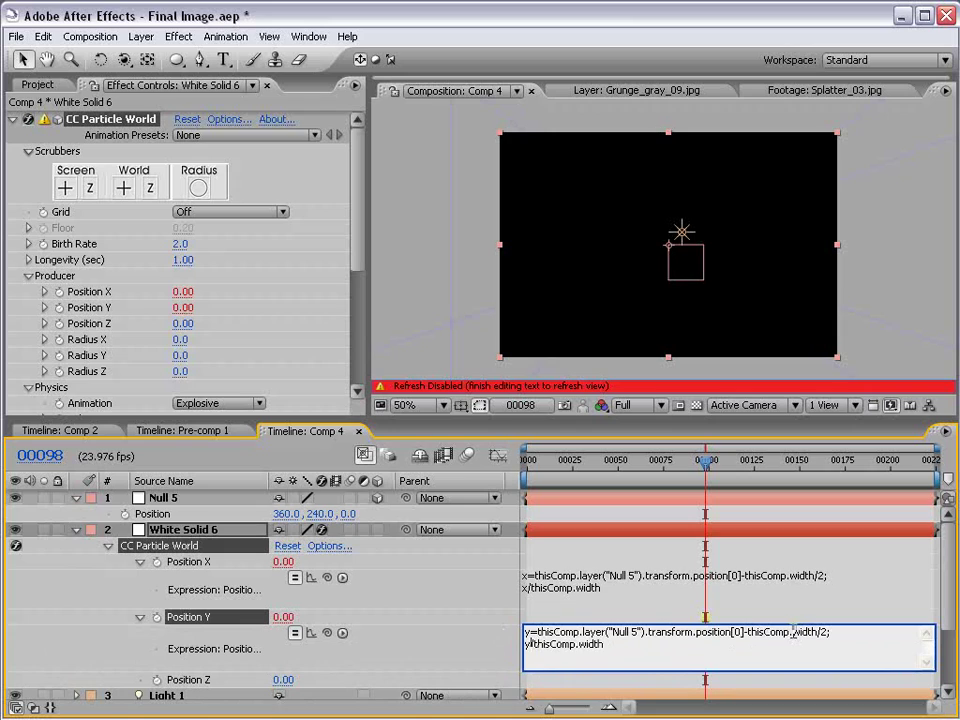
{"action": "left_click_drag", "start_coordinate": [794, 634], "coordinate": [809, 634]}
{"action": "type", "text": "height"}
{"action": "key", "text": "ctrl+a"}
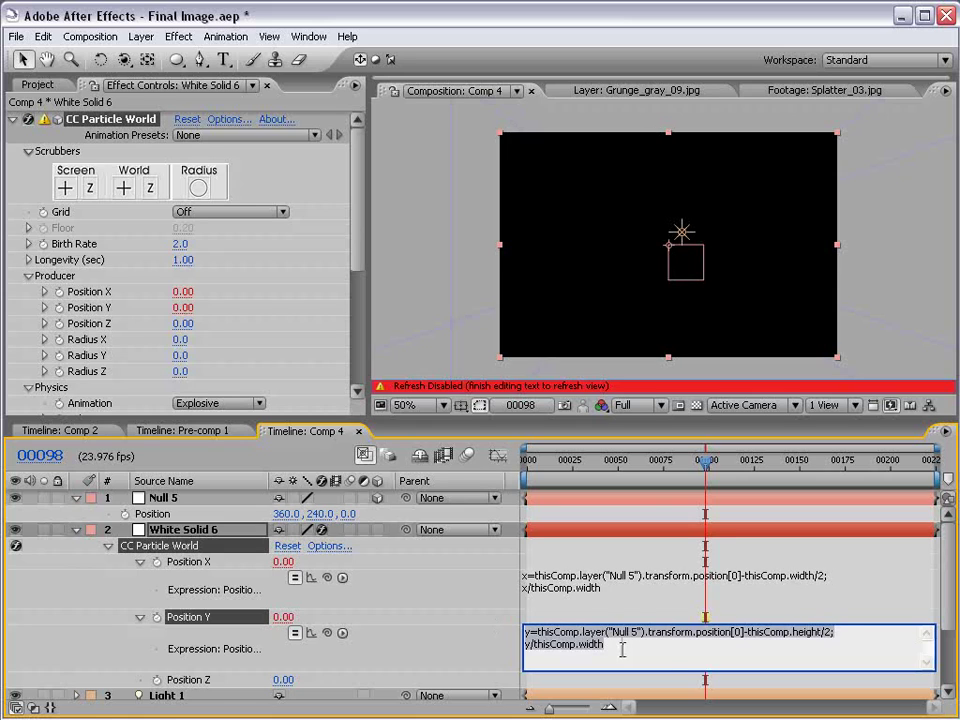
{"action": "left_click", "coordinate": [671, 649]}
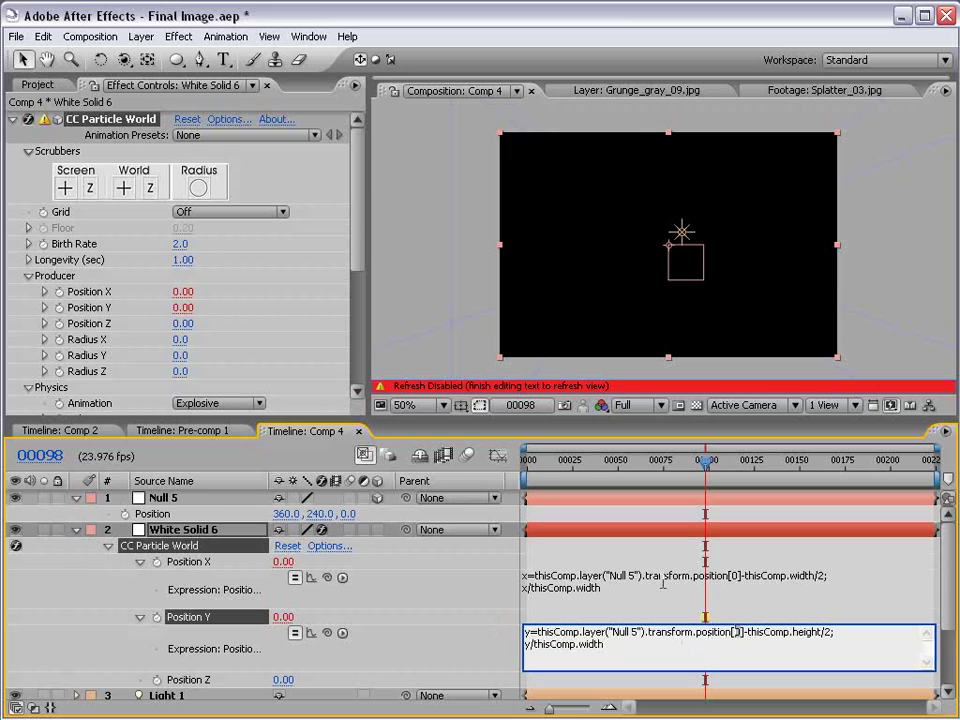
{"action": "double_click", "coordinate": [741, 632]}
{"action": "type", "text": "1"}
{"action": "left_click", "coordinate": [650, 622]}
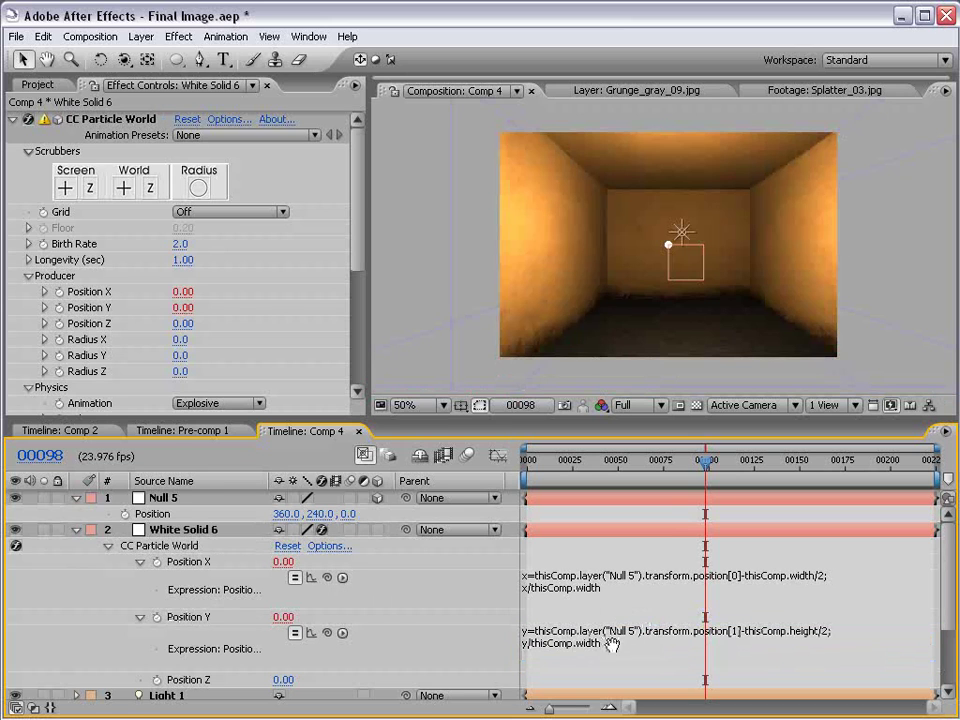
Paste the expression onto Position Z and change the index to position[2].
{"action": "scroll", "coordinate": [613, 690], "scroll_direction": "down", "scroll_amount": 1}
{"action": "left_click", "coordinate": [157, 659], "text": "alt"}
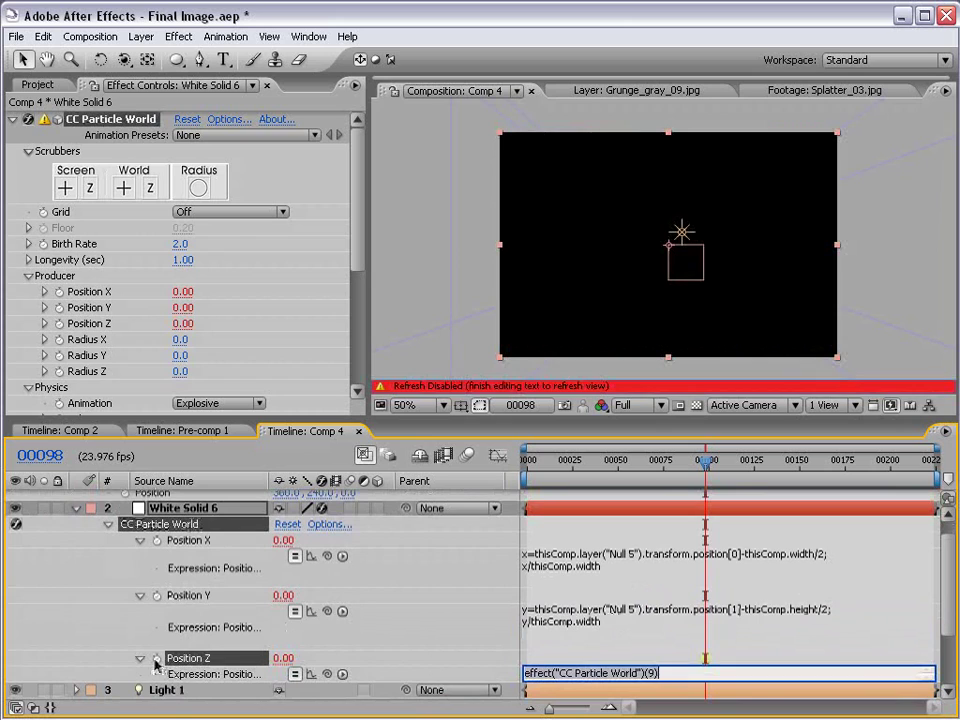
{"action": "key", "text": "ctrl+v"}
{"action": "key", "text": "ctrl+a"}
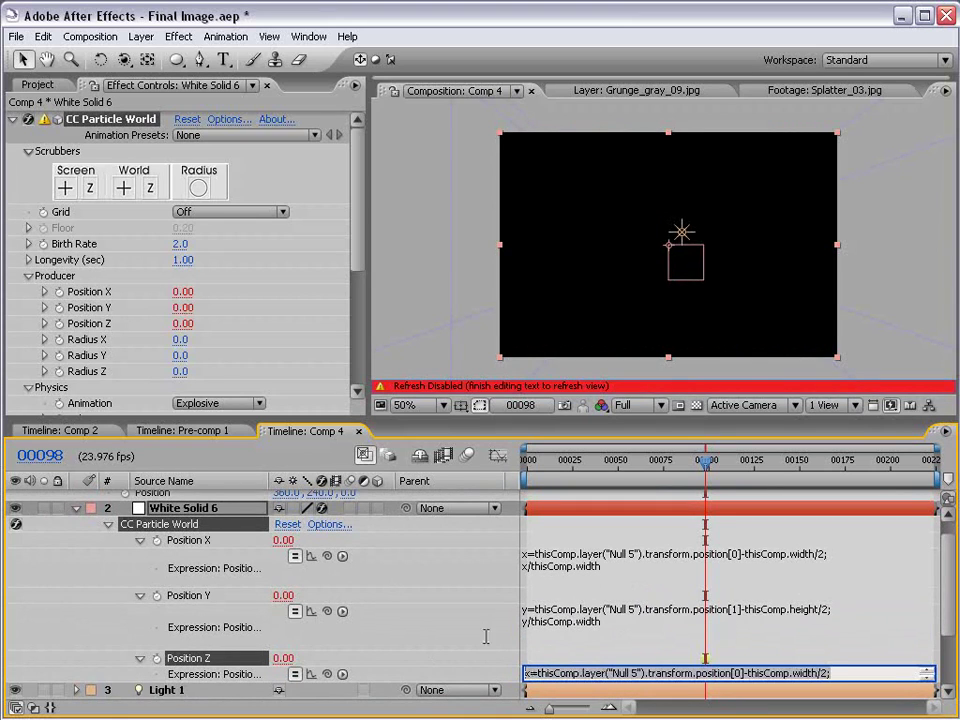
{"action": "key", "text": "KP_Enter"}
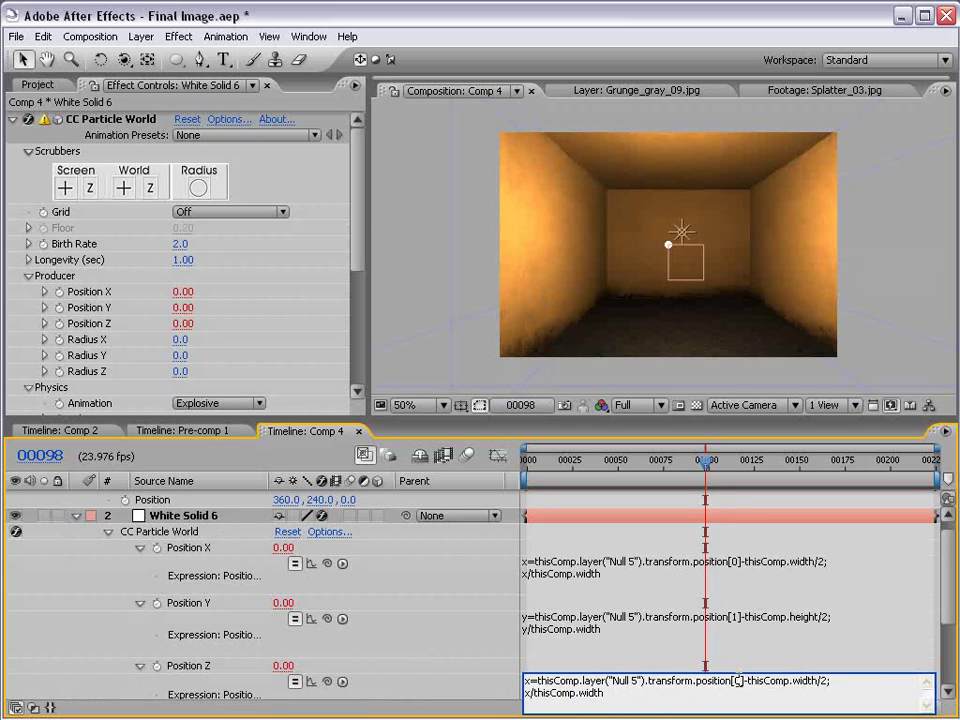
{"action": "double_click", "coordinate": [707, 680]}
{"action": "type", "text": "2"}
Remove the width offset and rename x to z on both lines of the Z expression.
{"action": "left_click_drag", "start_coordinate": [828, 682], "coordinate": [747, 681]}
{"action": "key", "text": "BackSpace"}
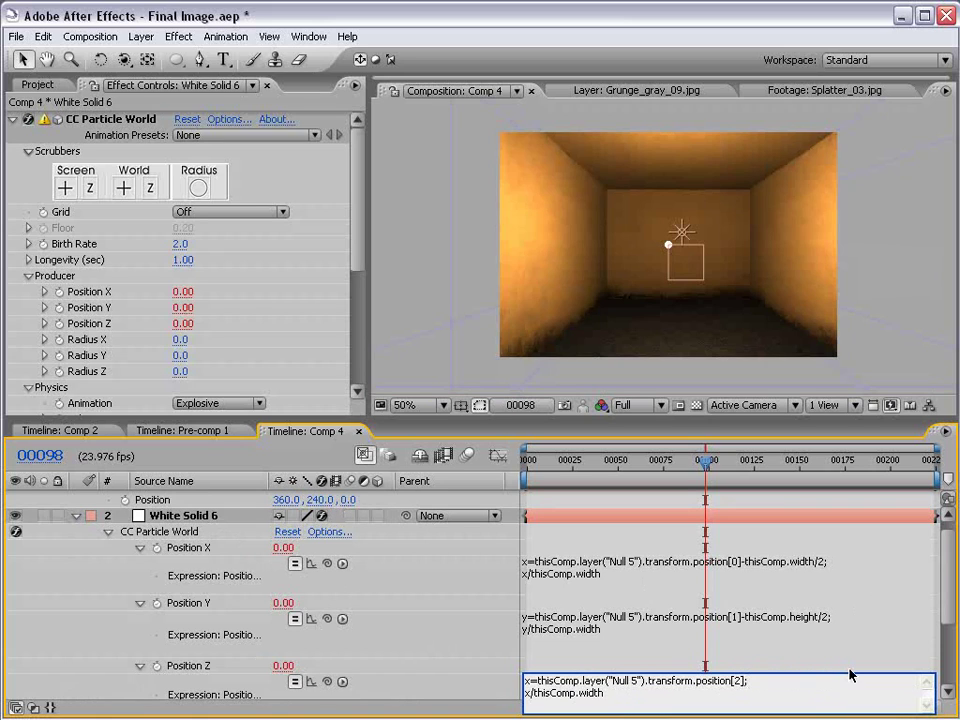
{"action": "type", "text": ";"}
{"action": "key", "text": "BackSpace"}
{"action": "type", "text": "Z"}
{"action": "key", "text": "BackSpace"}
{"action": "type", "text": "z"}
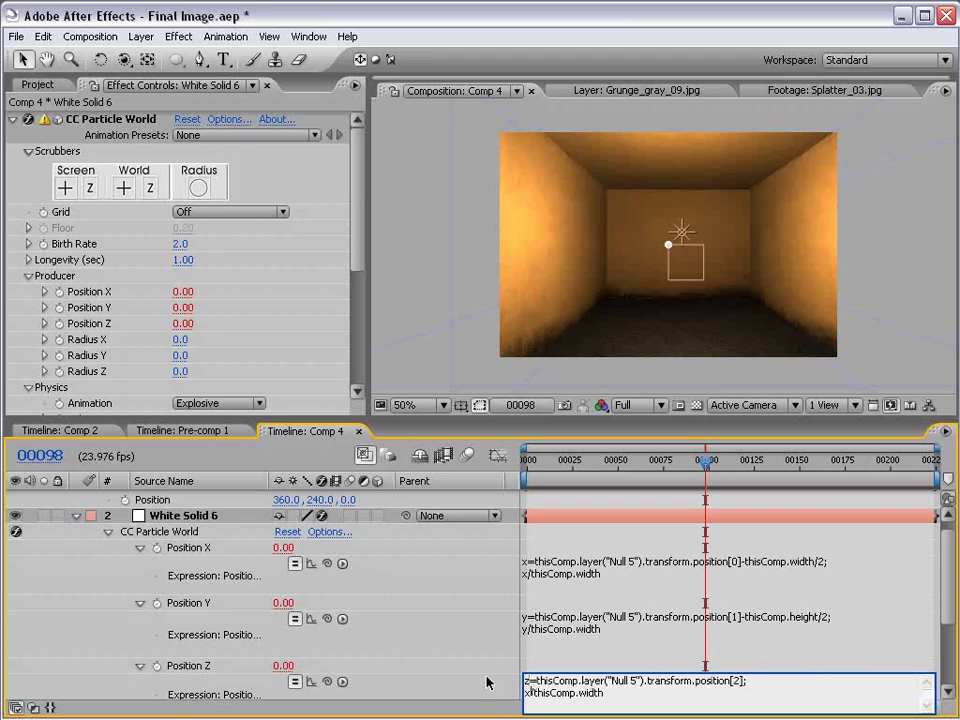
{"action": "left_click", "coordinate": [530, 692]}
{"action": "key", "text": "BackSpace"}
{"action": "type", "text": "z"}
{"action": "key", "text": "End"}
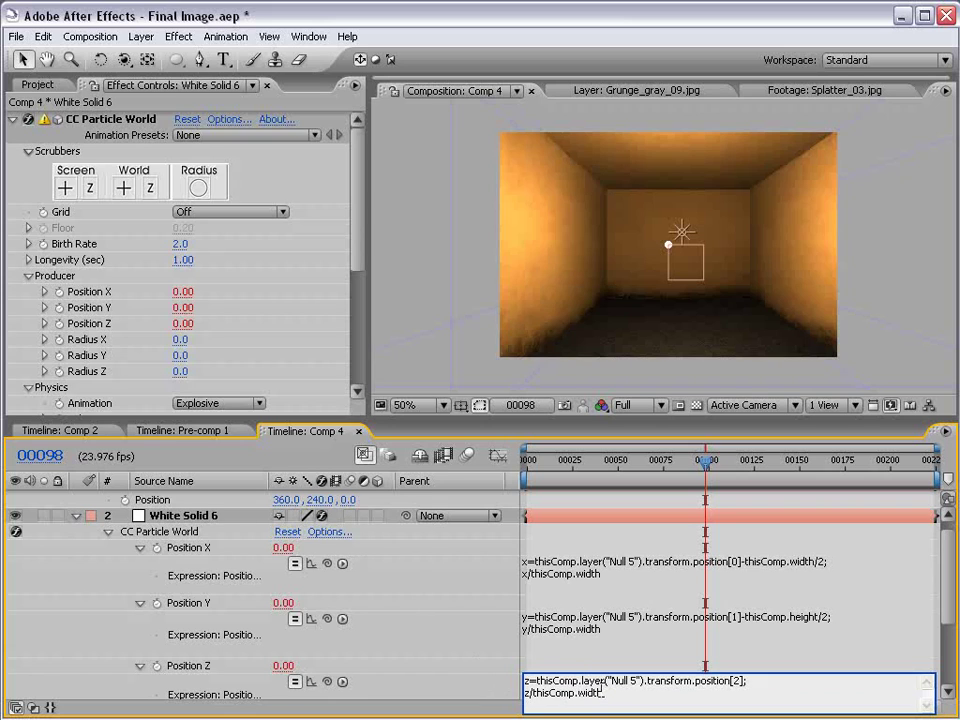
{"action": "left_click_drag", "start_coordinate": [603, 692], "coordinate": [535, 690]}
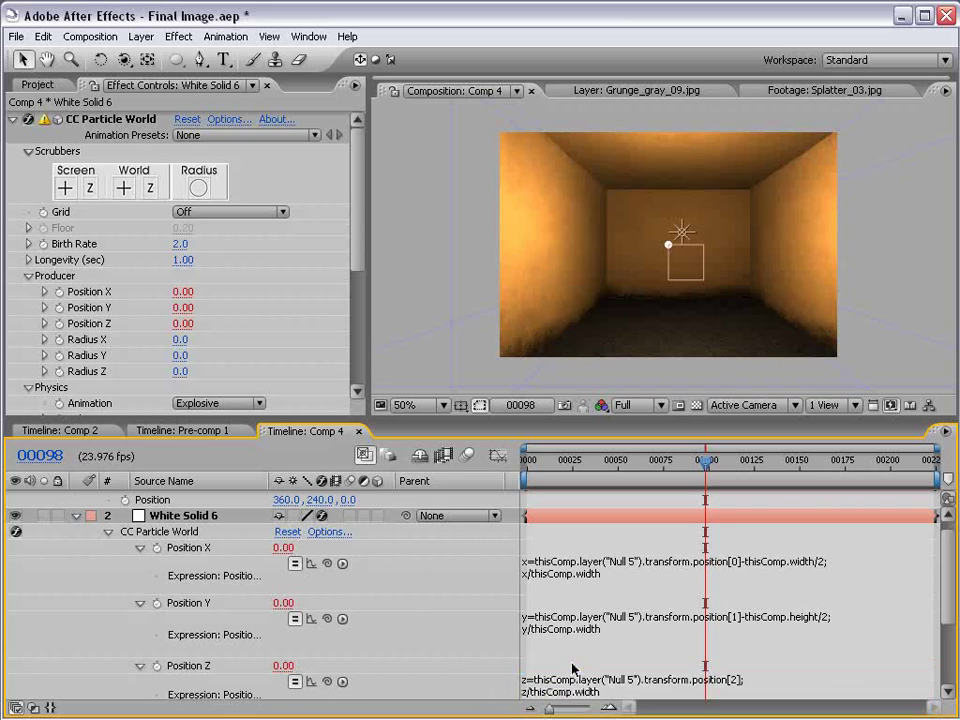
Finish editing the Position Z expression and leave expression editing.
{"action": "left_click", "coordinate": [555, 617]}
{"action": "left_click", "coordinate": [563, 566]}
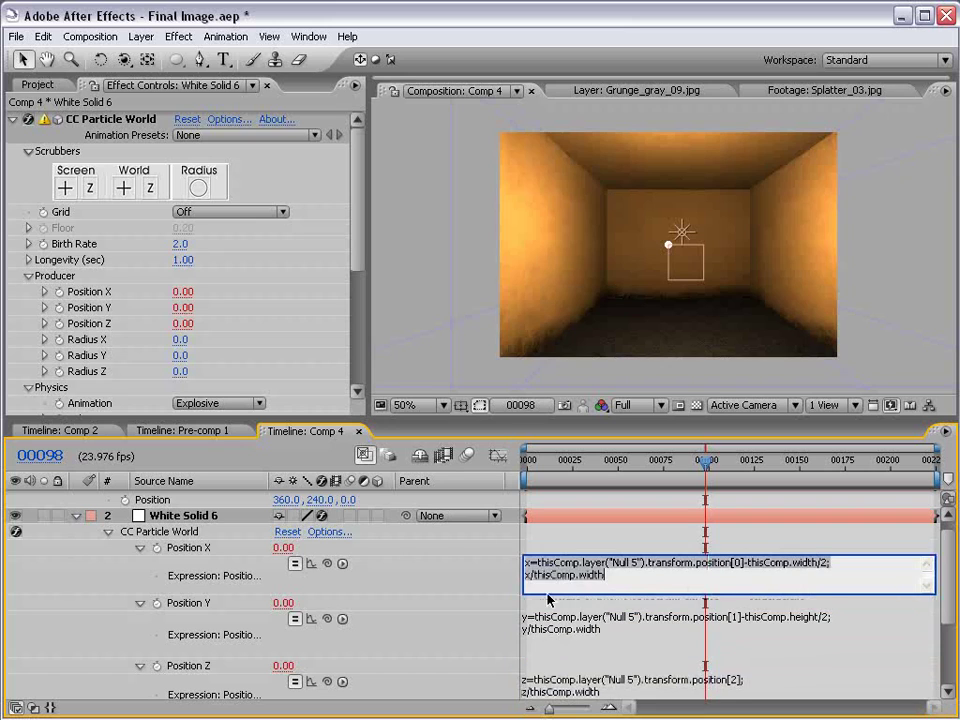
{"action": "left_click", "coordinate": [541, 636]}
{"action": "left_click", "coordinate": [547, 670]}
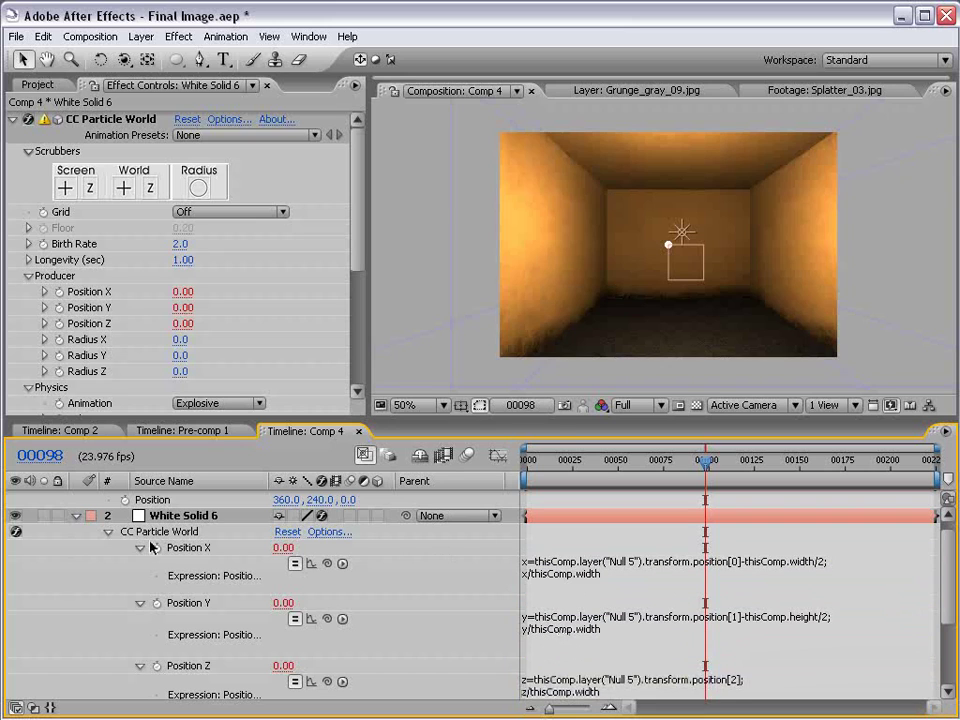
Move Null 5 toward the right wall of the room.
{"action": "left_click", "coordinate": [681, 264]}
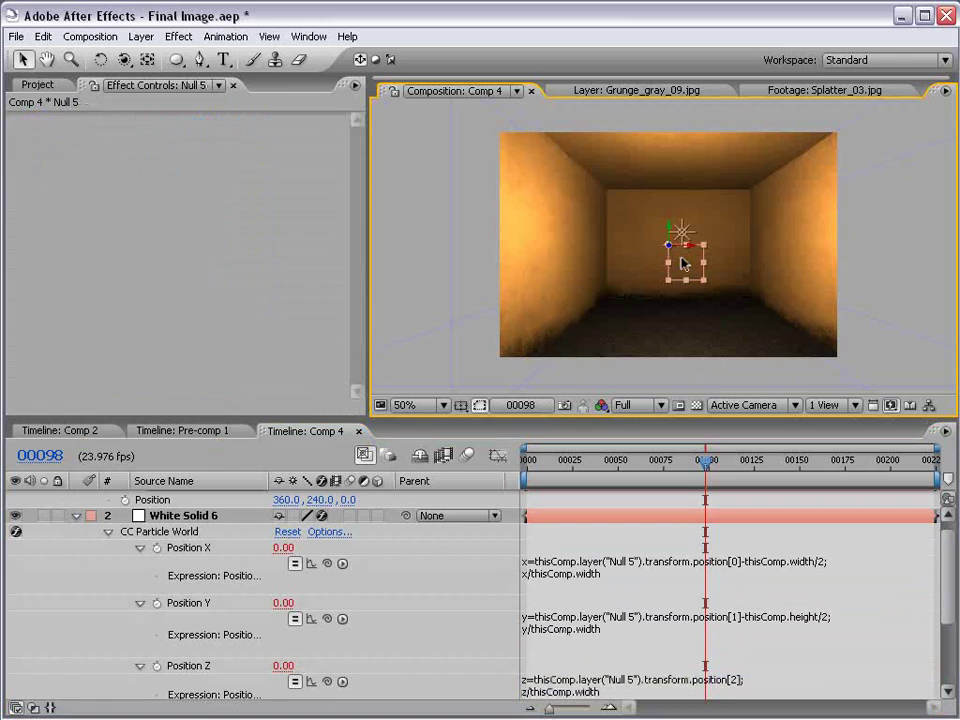
{"action": "scroll", "coordinate": [594, 574], "scroll_direction": "up", "scroll_amount": 1}
{"action": "key", "text": "h"}
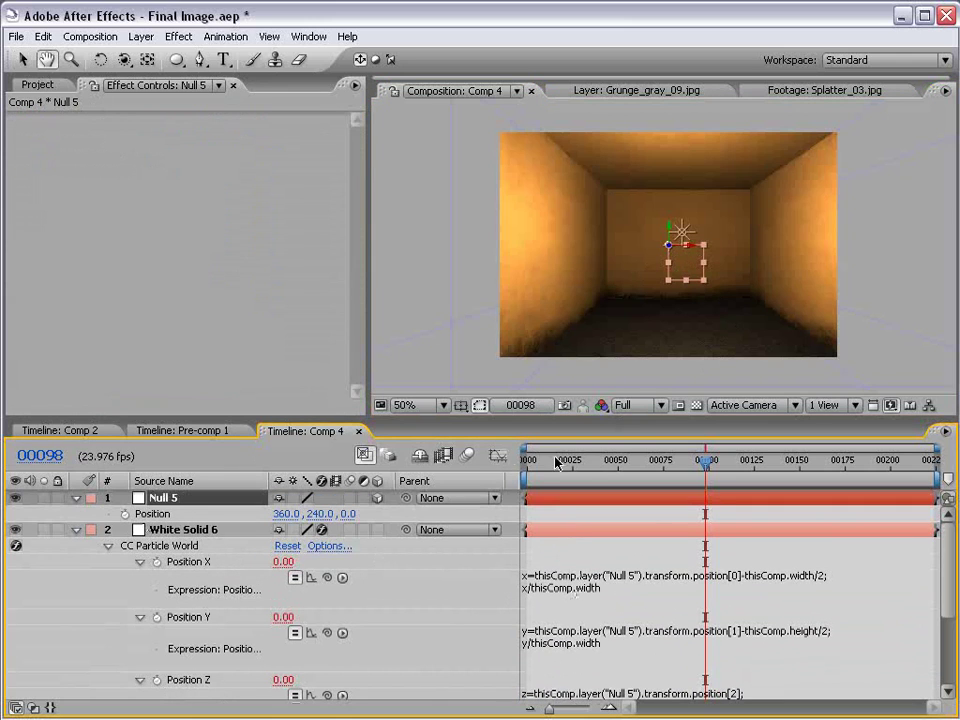
{"action": "key", "text": "v"}
{"action": "left_click_drag", "start_coordinate": [686, 253], "coordinate": [902, 321]}
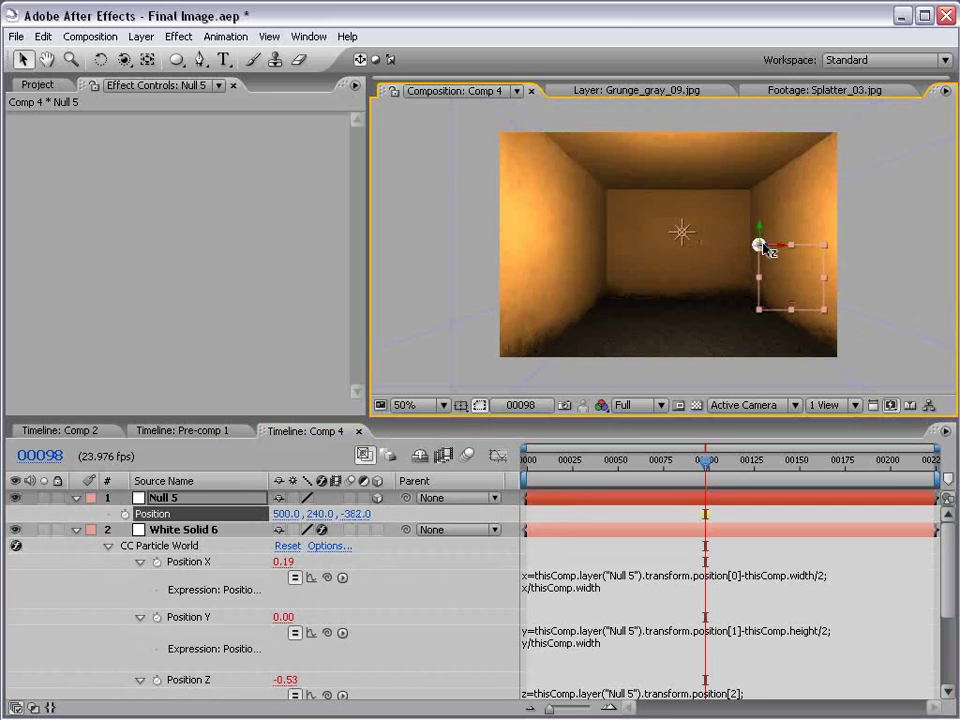
Add a wiggle(3,50) expression to Null 5's Position and scrub to preview the trail.
{"action": "left_click", "coordinate": [581, 500]}
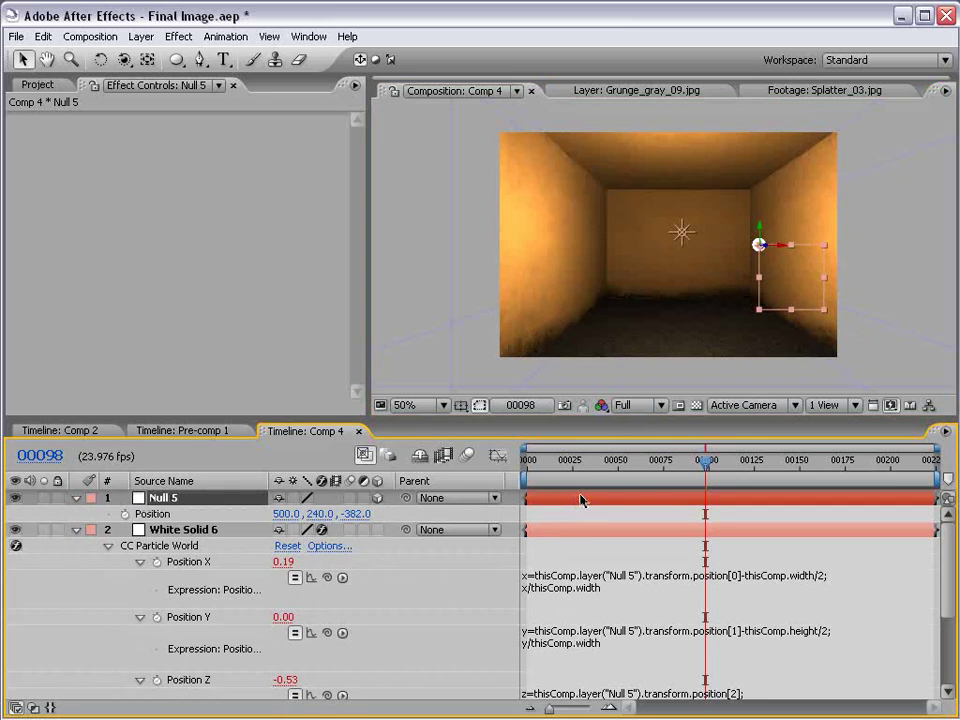
{"action": "left_click", "coordinate": [124, 513], "text": "alt"}
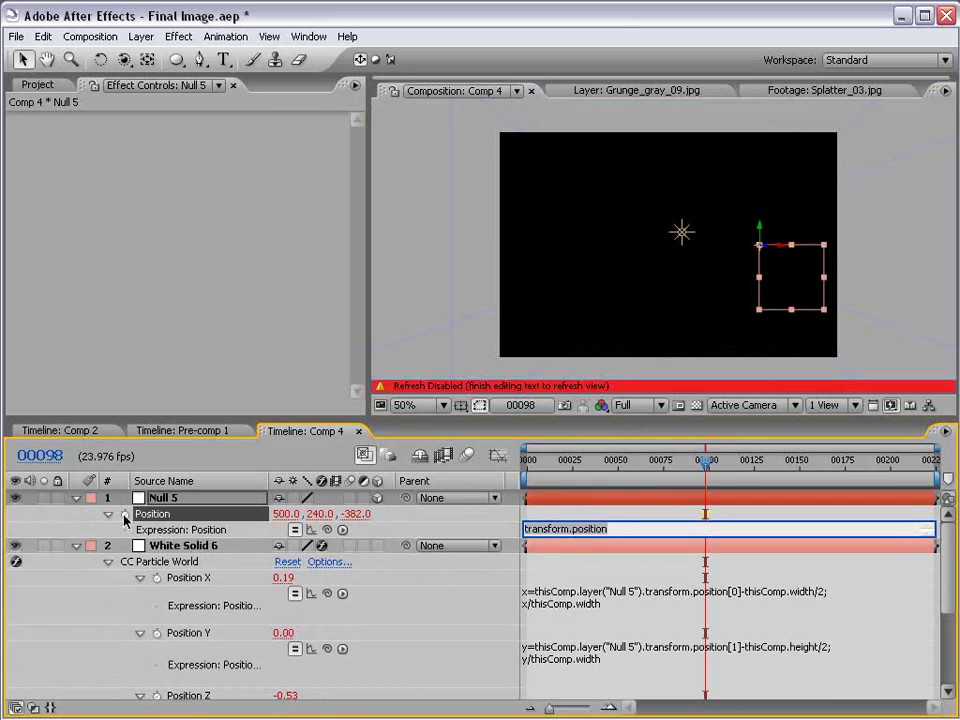
{"action": "type", "text": "wiggle(3,50"}
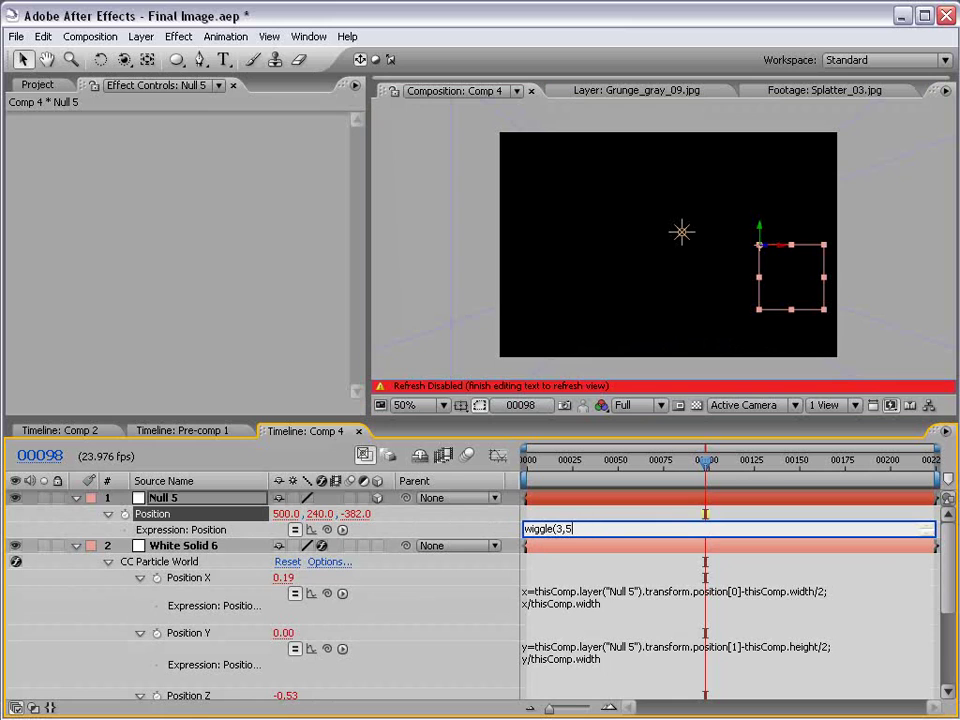
{"action": "left_click", "coordinate": [568, 516]}
{"action": "left_click", "coordinate": [576, 460]}
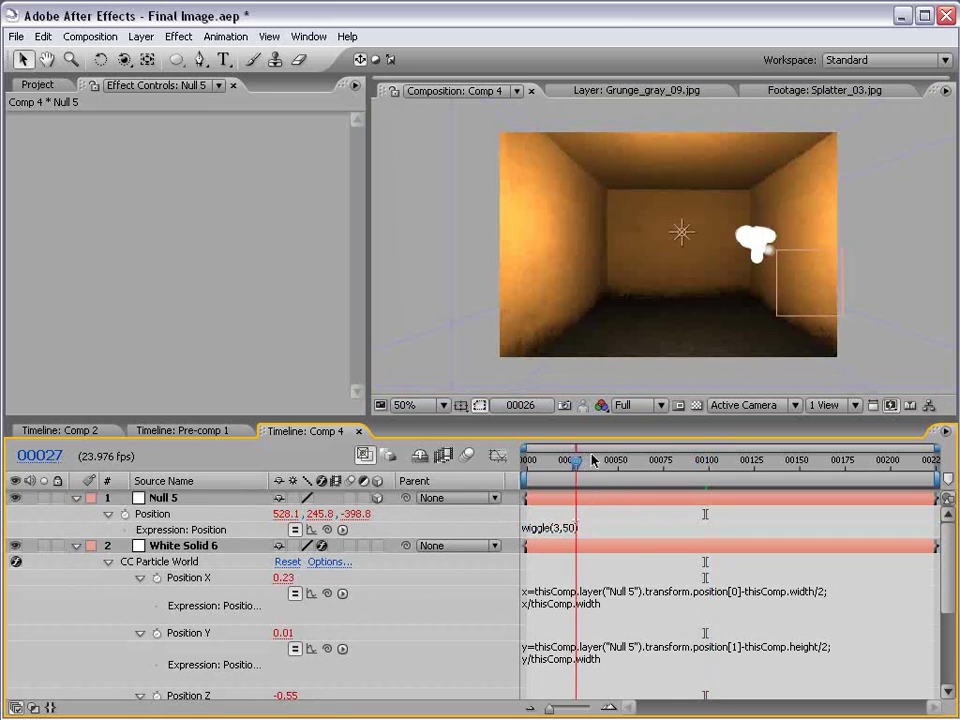
{"action": "mouse_move", "coordinate": [592, 460]}
{"action": "left_mouse_down"}
{"action": "mouse_move", "coordinate": [810, 454]}
{"action": "mouse_move", "coordinate": [596, 465]}
{"action": "left_mouse_up"}
Raise the wiggle amplitude to make it wiggle(3,100) and preview the wider trail.
{"action": "left_click", "coordinate": [578, 527]}
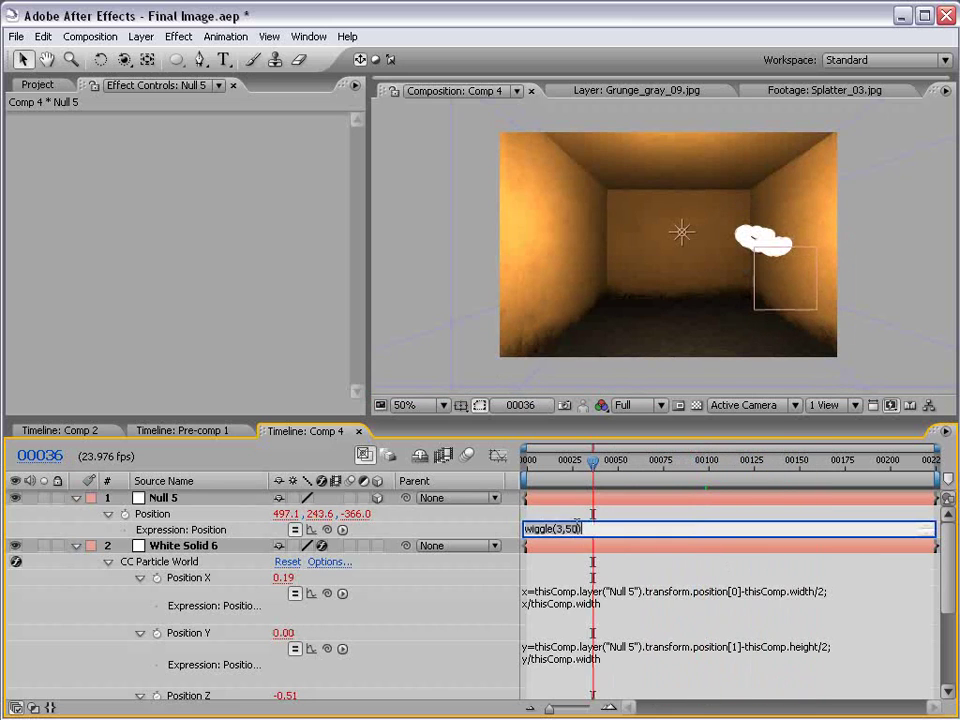
{"action": "double_click", "coordinate": [572, 527]}
{"action": "type", "text": "100"}
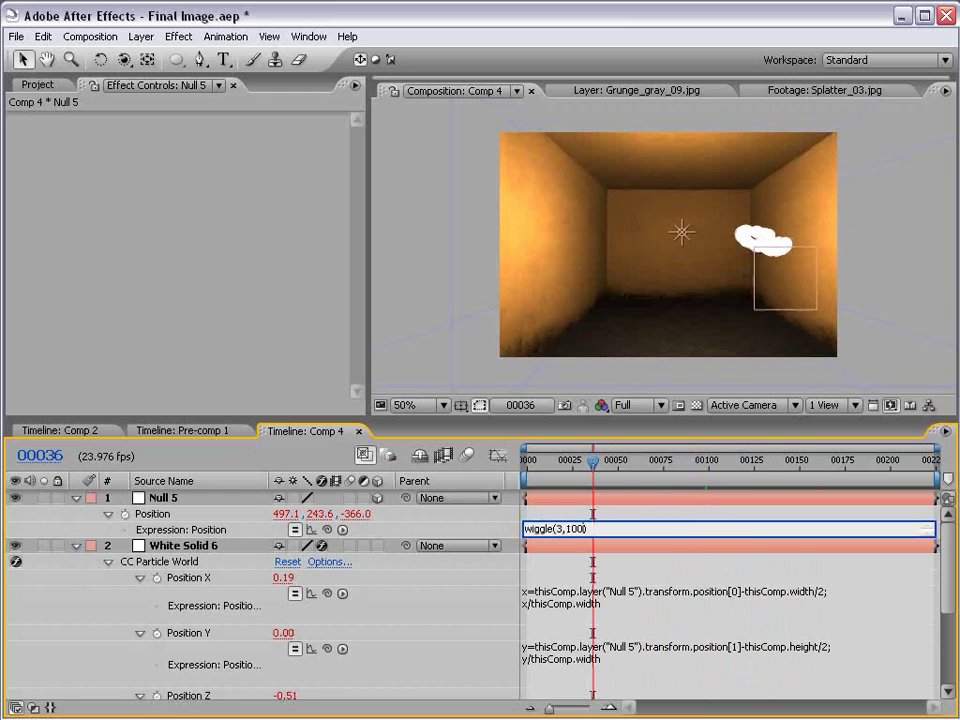
{"action": "left_click", "coordinate": [621, 516]}
{"action": "key", "text": "space"}
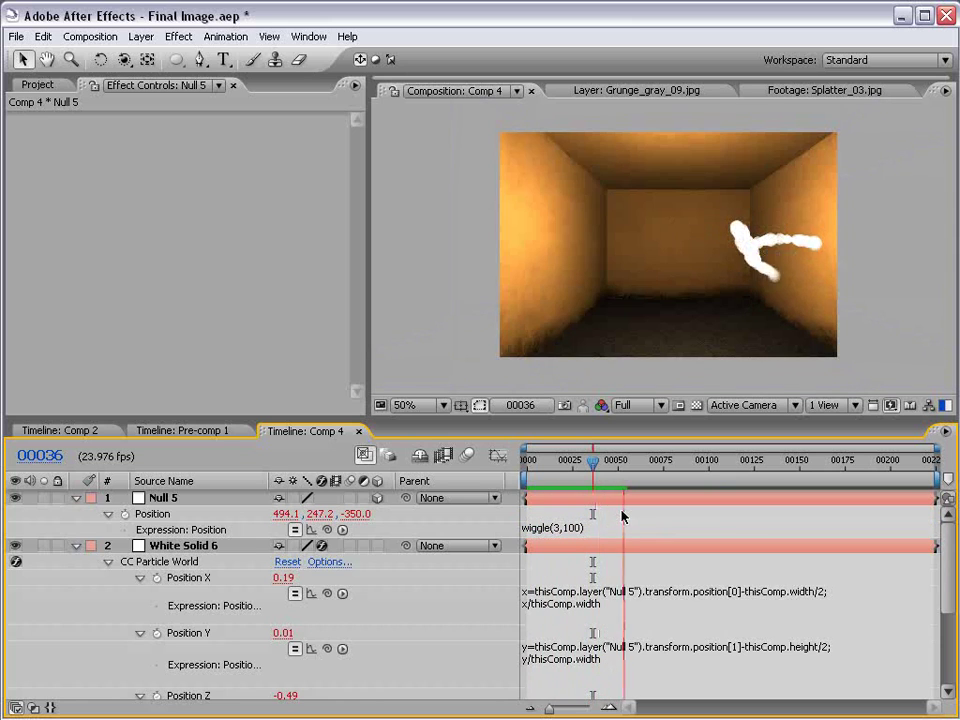
{"action": "mouse_move", "coordinate": [593, 462]}
{"action": "left_mouse_down"}
{"action": "mouse_move", "coordinate": [522, 480]}
{"action": "mouse_move", "coordinate": [567, 466]}
{"action": "mouse_move", "coordinate": [590, 472]}
{"action": "left_mouse_up"}
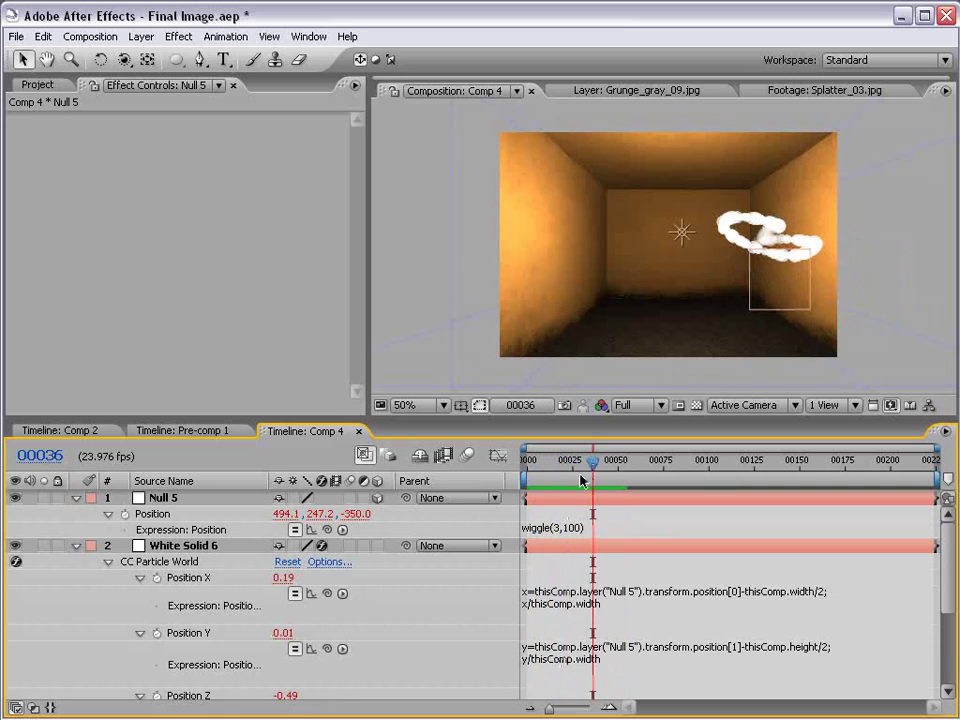
On White Solid 6, scrub Birth Size down to 0.090 and Death Size to 0.
{"action": "left_click", "coordinate": [76, 498]}
{"action": "left_click", "coordinate": [140, 513]}
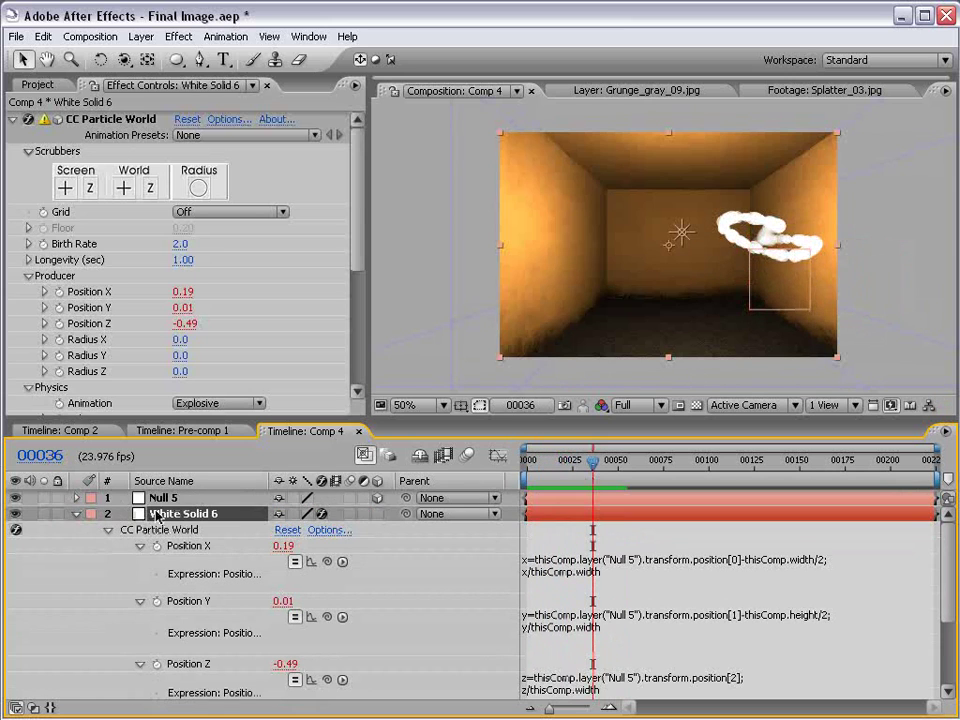
{"action": "left_click", "coordinate": [77, 513]}
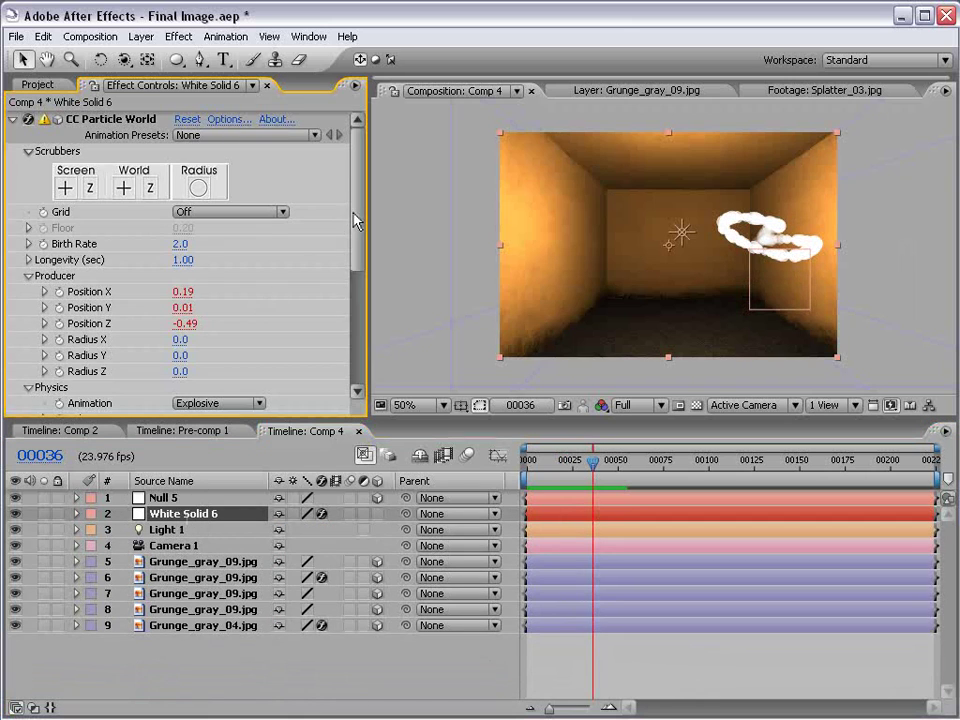
{"action": "scroll", "coordinate": [280, 230], "scroll_direction": "down", "scroll_amount": 5}
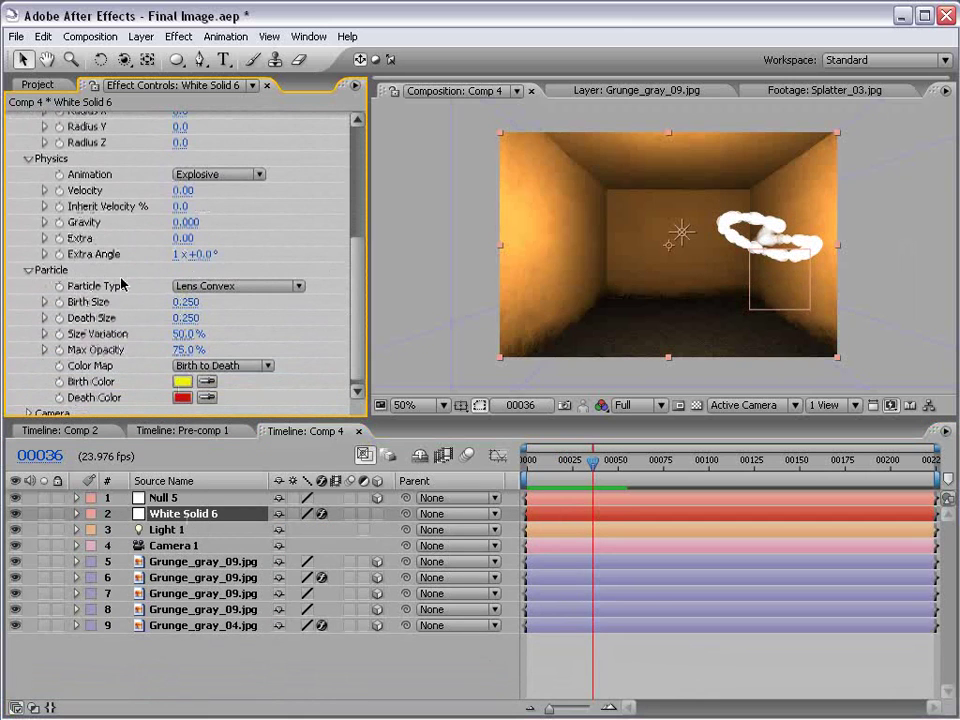
{"action": "mouse_move", "coordinate": [185, 310]}
{"action": "left_mouse_down"}
{"action": "mouse_move", "coordinate": [157, 305]}
{"action": "mouse_move", "coordinate": [143, 319]}
{"action": "mouse_move", "coordinate": [185, 302]}
{"action": "left_mouse_up"}
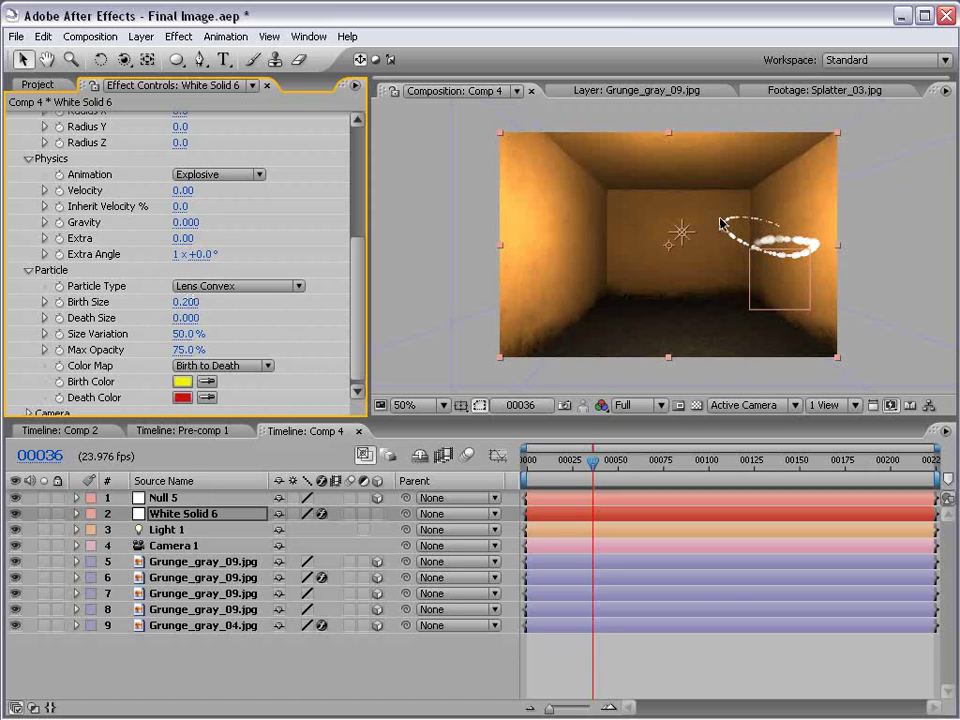
Set the CC Particle World Birth Rate to 75 for a denser trail.
{"action": "scroll", "coordinate": [366, 290], "scroll_direction": "up", "scroll_amount": 5}
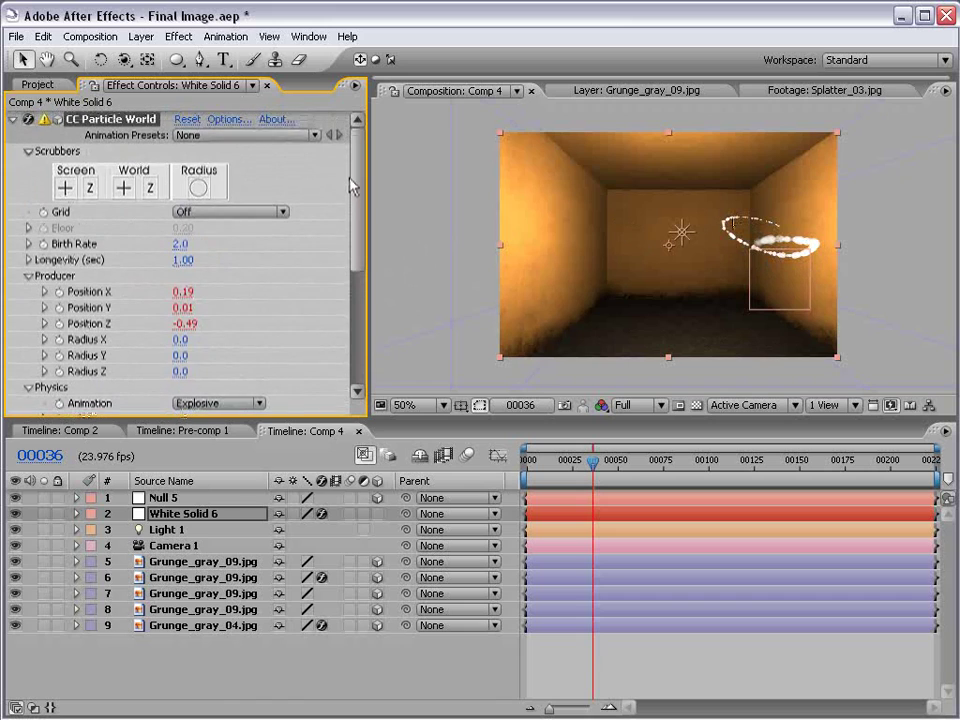
{"action": "left_click_drag", "start_coordinate": [183, 243], "coordinate": [446, 206]}
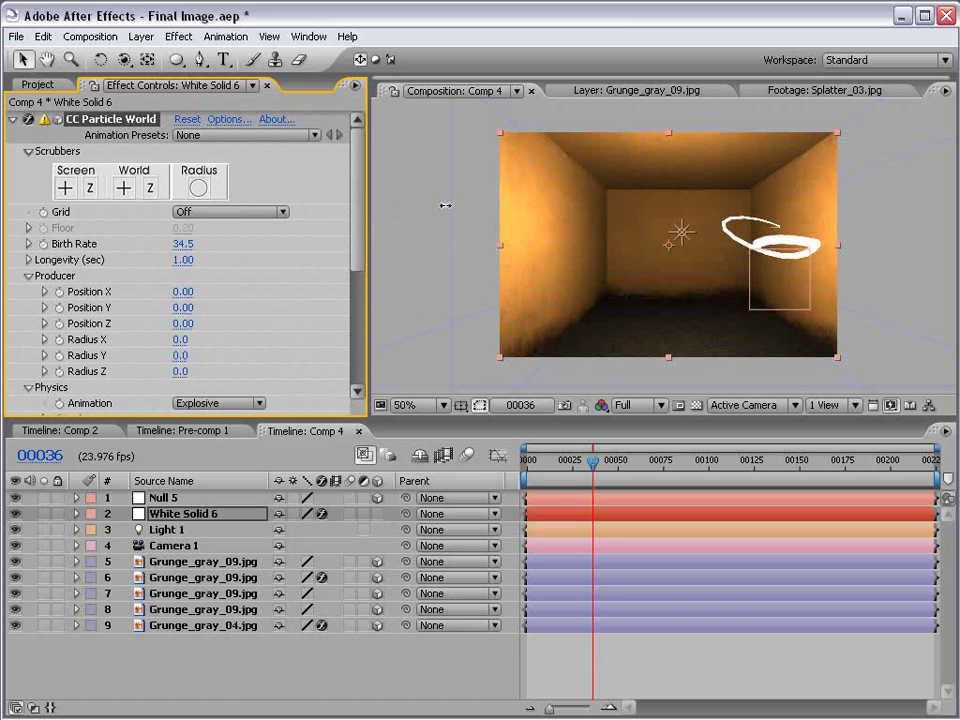
{"action": "left_click", "coordinate": [186, 243]}
{"action": "type", "text": "75"}
{"action": "key", "text": "Return"}
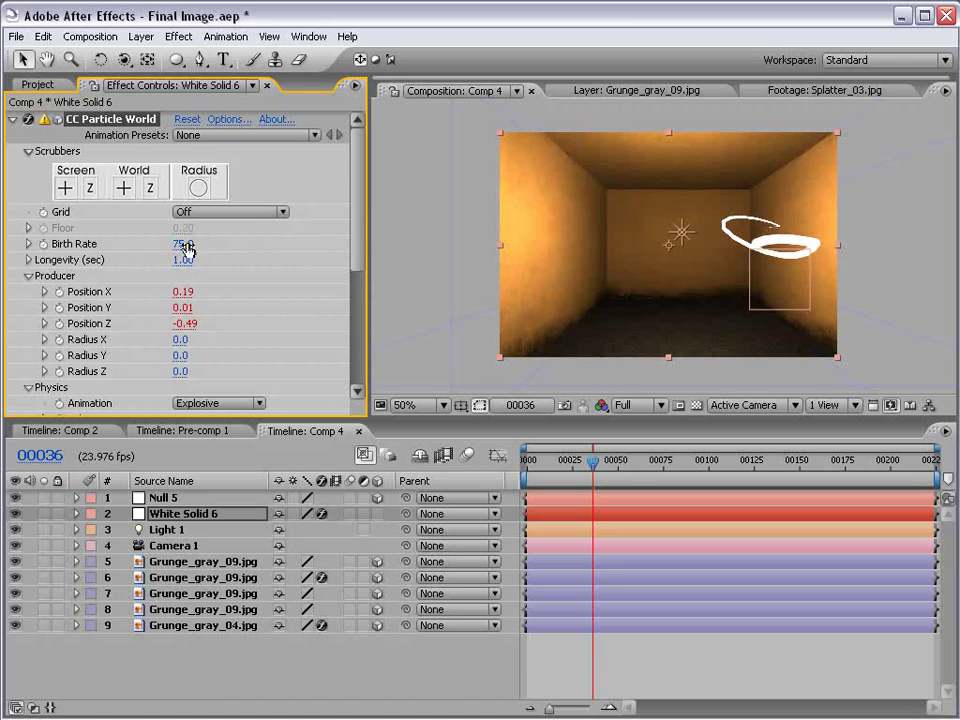
{"action": "left_click_drag", "start_coordinate": [357, 246], "coordinate": [343, 348]}
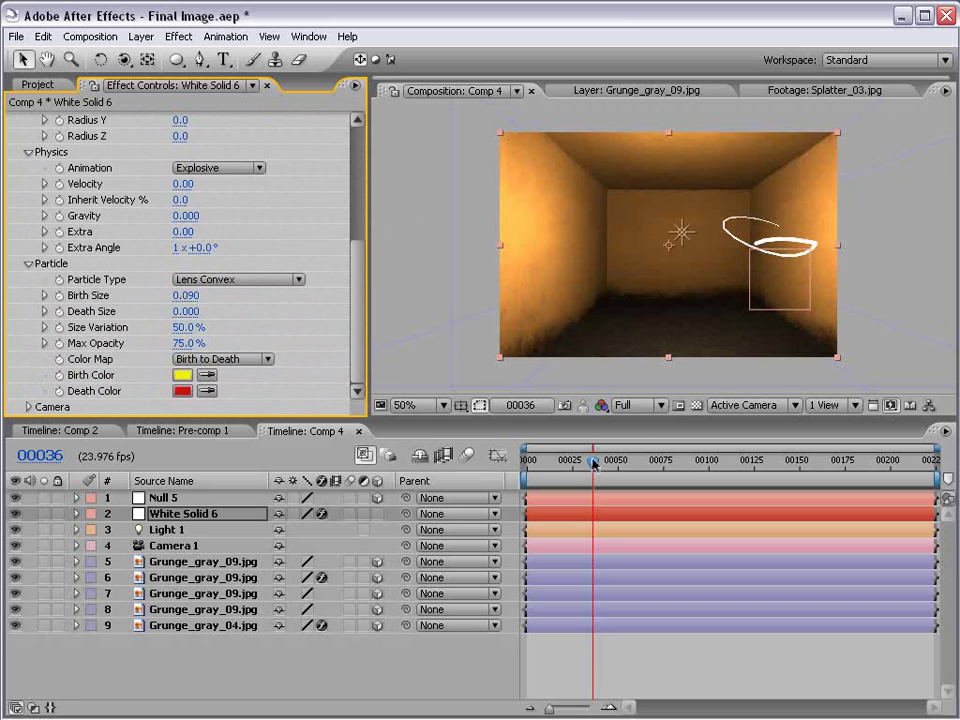
Start the preview range at the current frame and scrub through to inspect the trail.
{"action": "key", "text": "n"}
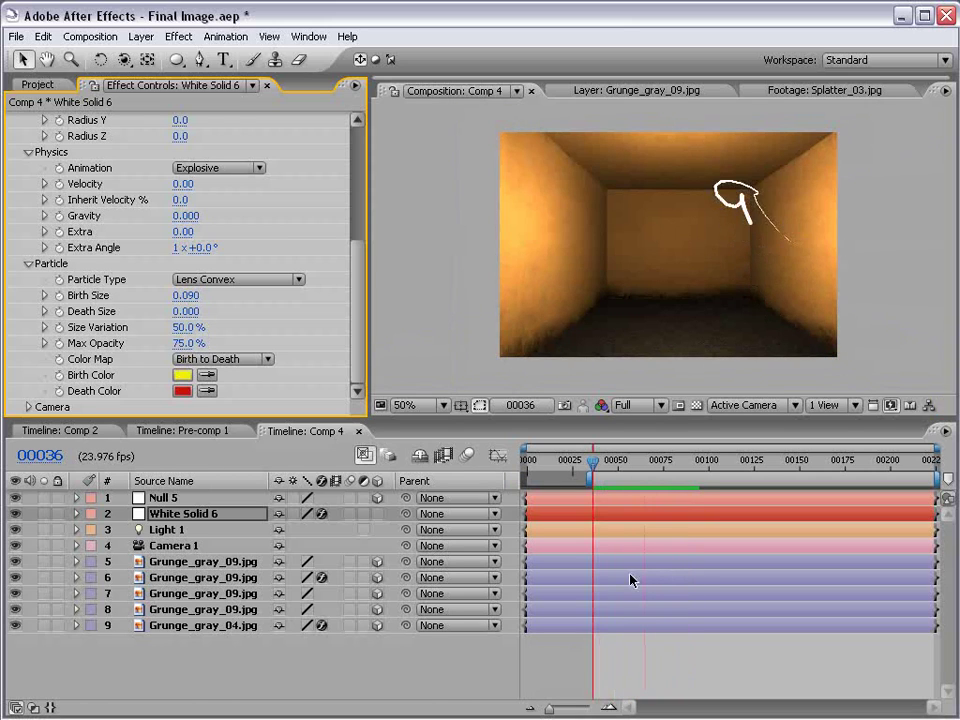
{"action": "left_click_drag", "start_coordinate": [619, 466], "coordinate": [653, 621]}
{"action": "key", "text": "h"}
{"action": "scroll", "coordinate": [827, 296], "scroll_direction": "up", "scroll_amount": 2}
{"action": "left_click_drag", "start_coordinate": [827, 296], "coordinate": [615, 274]}
{"action": "scroll", "coordinate": [611, 242], "scroll_direction": "down", "scroll_amount": 2}
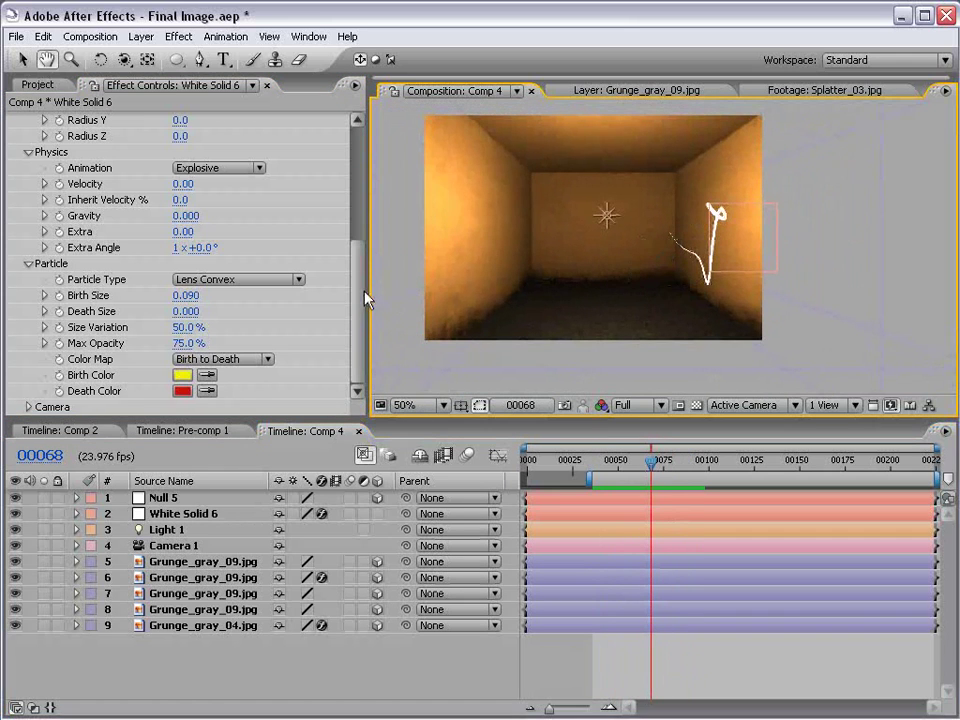
{"action": "left_click_drag", "start_coordinate": [365, 297], "coordinate": [355, 195]}
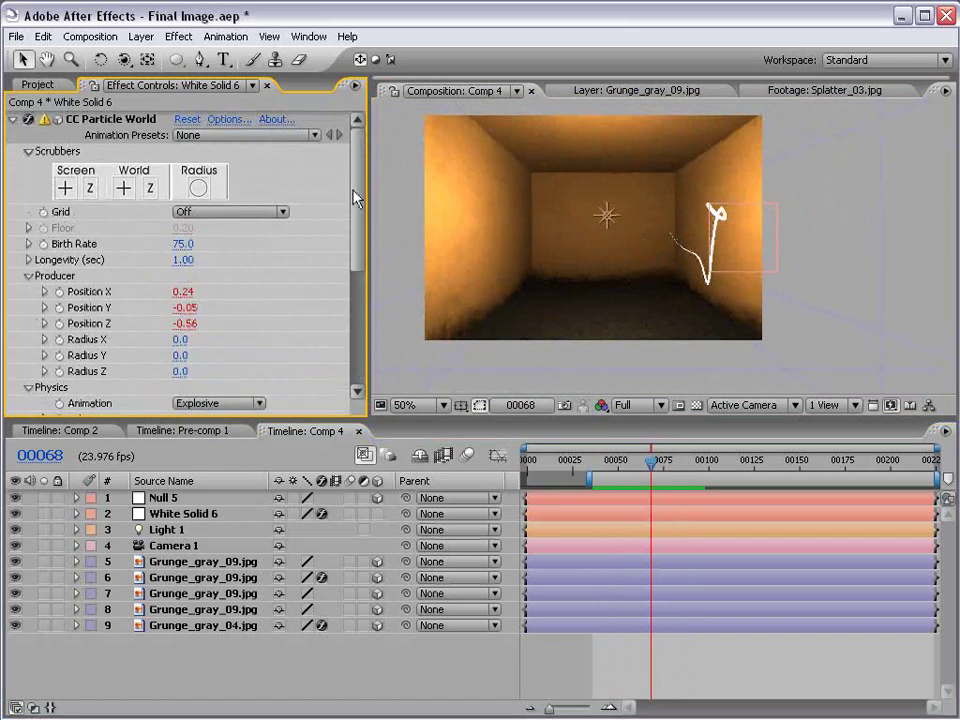
Apply the Fade Out Round preset as CC Particle World's Opacity Map.
{"action": "left_click", "coordinate": [232, 127]}
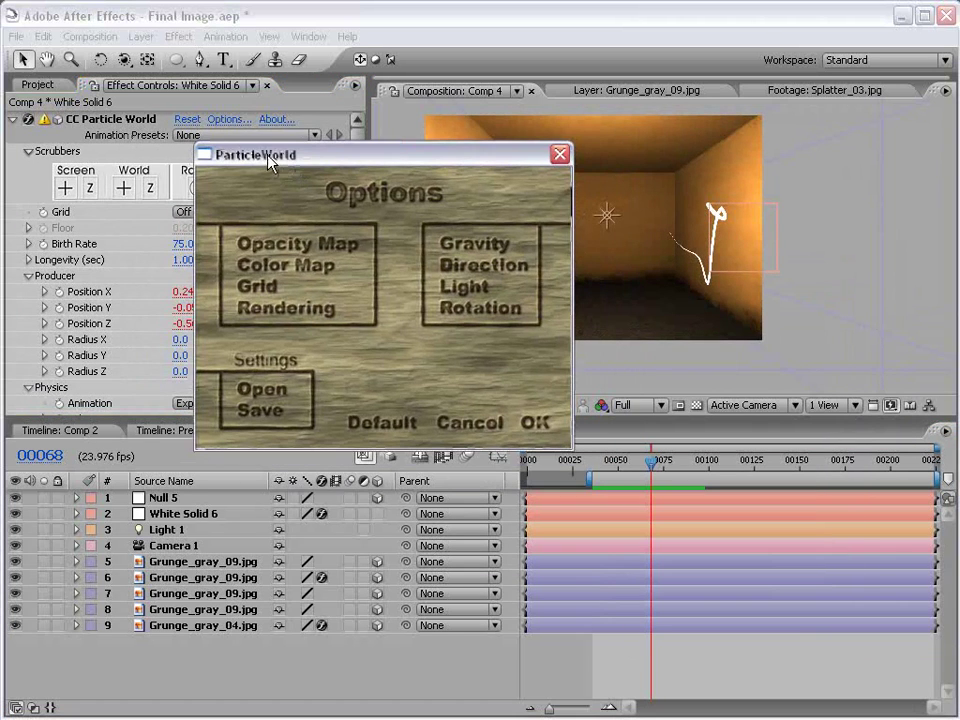
{"action": "left_click", "coordinate": [268, 250]}
{"action": "left_click_drag", "start_coordinate": [287, 191], "coordinate": [414, 223]}
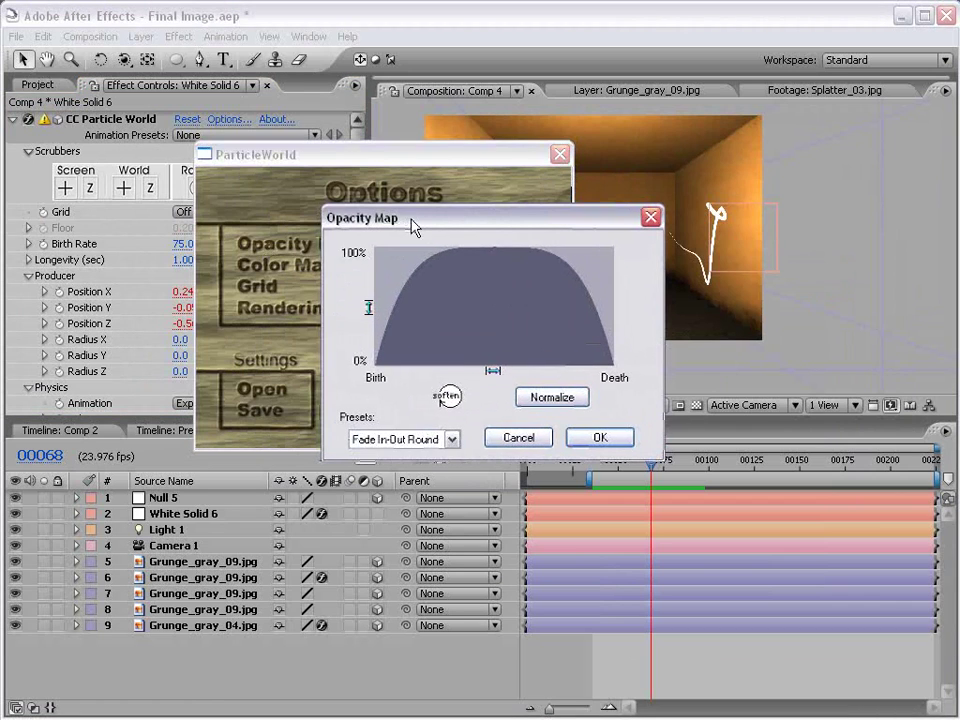
{"action": "left_click", "coordinate": [407, 438]}
{"action": "left_click", "coordinate": [385, 556]}
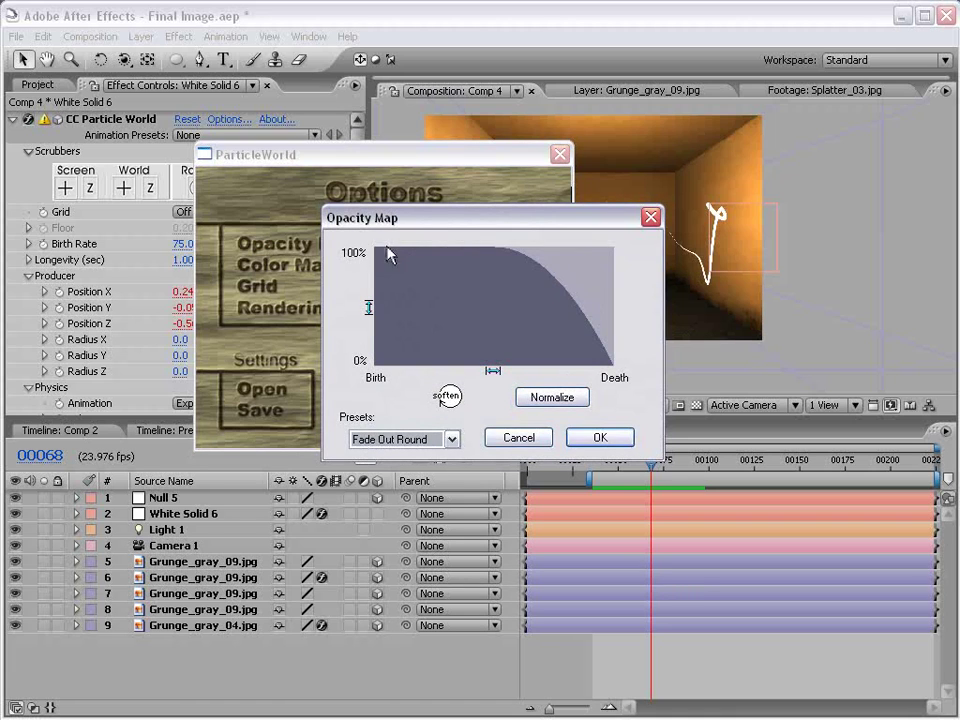
{"action": "left_click", "coordinate": [600, 442]}
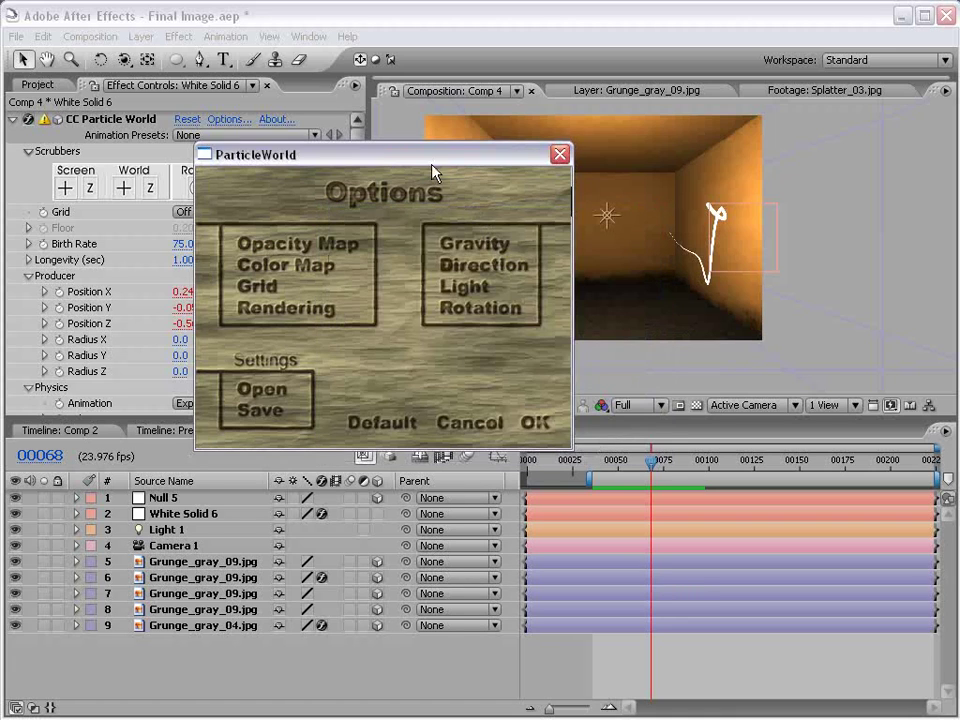
{"action": "left_click_drag", "start_coordinate": [432, 166], "coordinate": [415, 210]}
{"action": "left_click", "coordinate": [517, 470]}
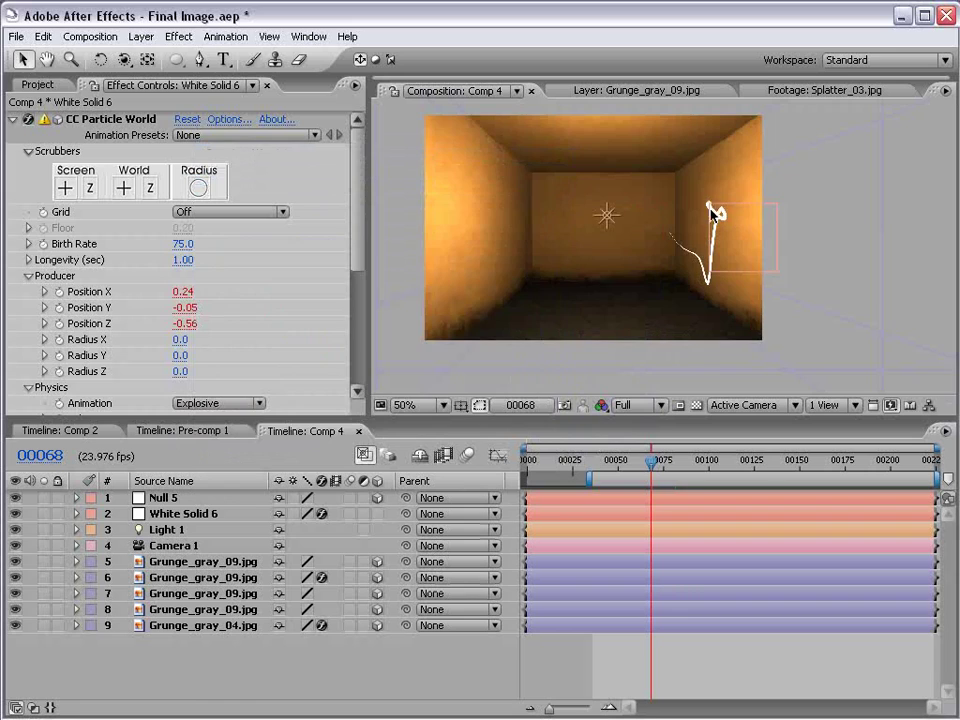
Scrub forward to check the fading trail and bring the Project panel forward.
{"action": "scroll", "coordinate": [712, 210], "scroll_direction": "up", "scroll_amount": 2}
{"action": "left_click", "coordinate": [720, 255]}
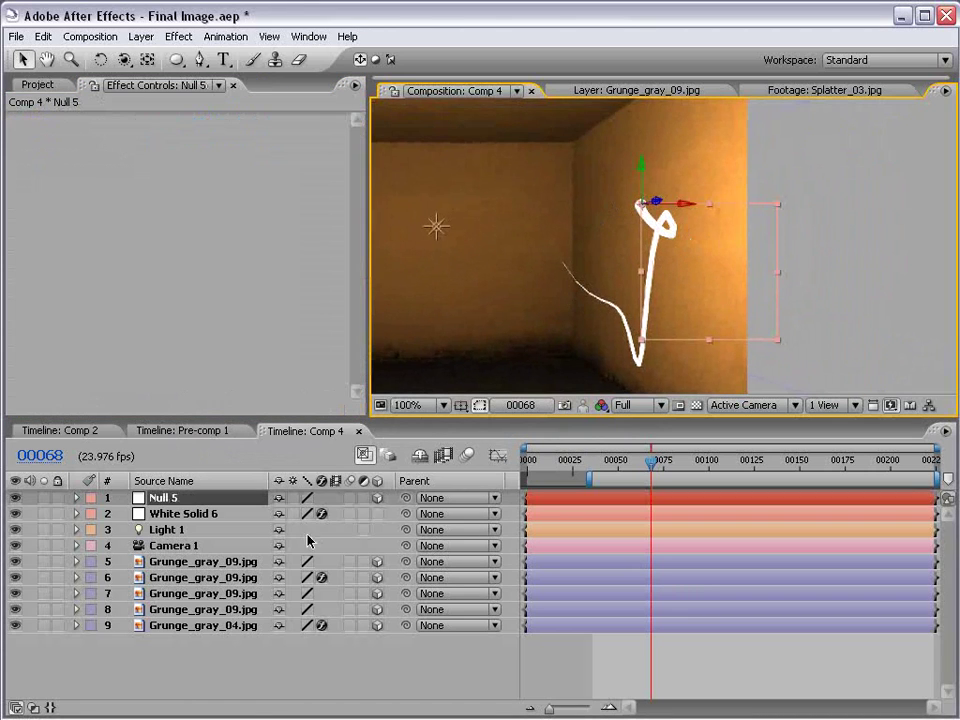
{"action": "left_click", "coordinate": [302, 683]}
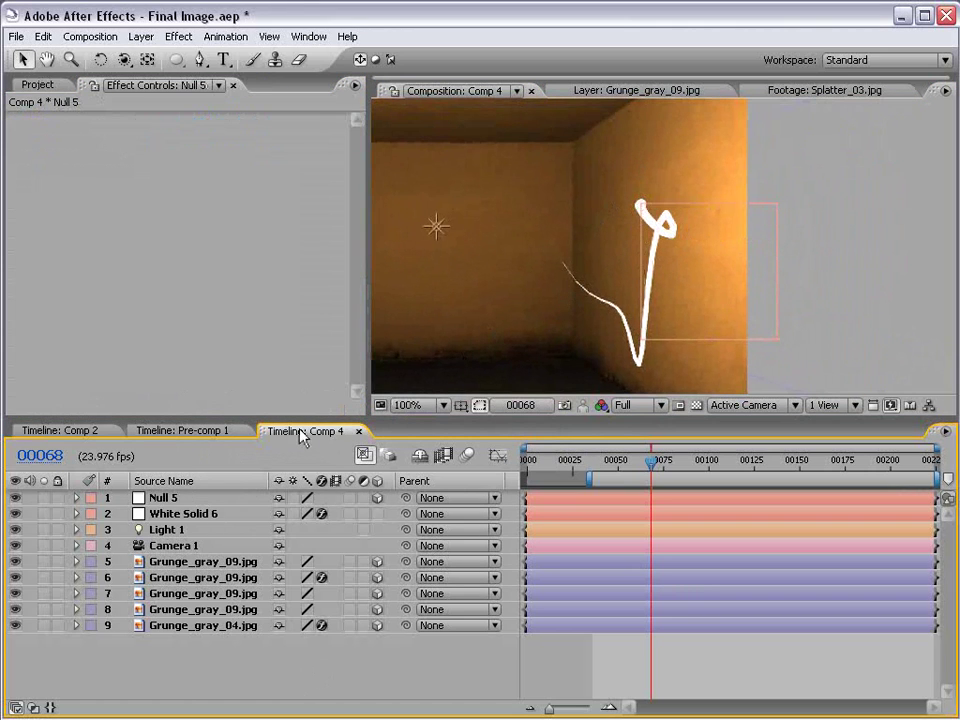
{"action": "left_click_drag", "start_coordinate": [651, 462], "coordinate": [716, 466]}
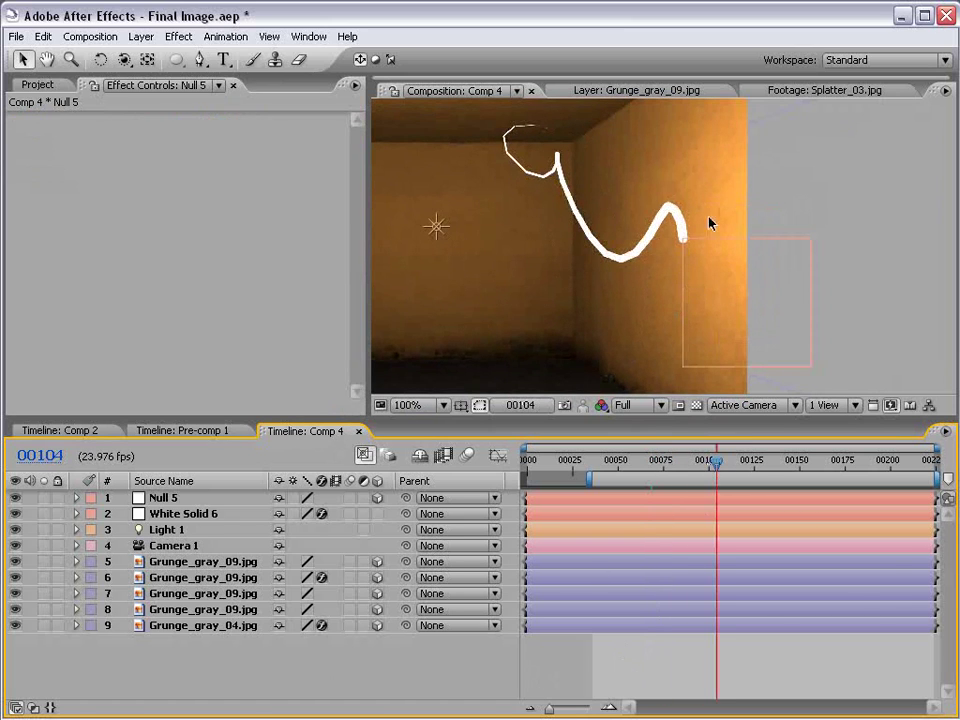
{"action": "key", "text": "h"}
{"action": "scroll", "coordinate": [605, 236], "scroll_direction": "down", "scroll_amount": 1}
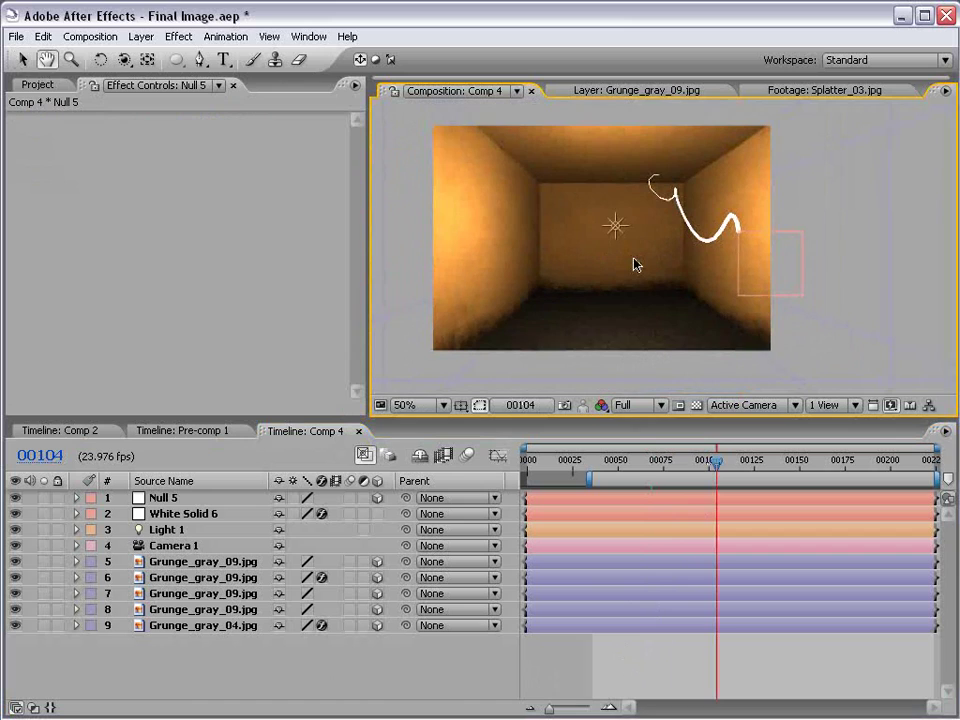
{"action": "left_click", "coordinate": [40, 86]}
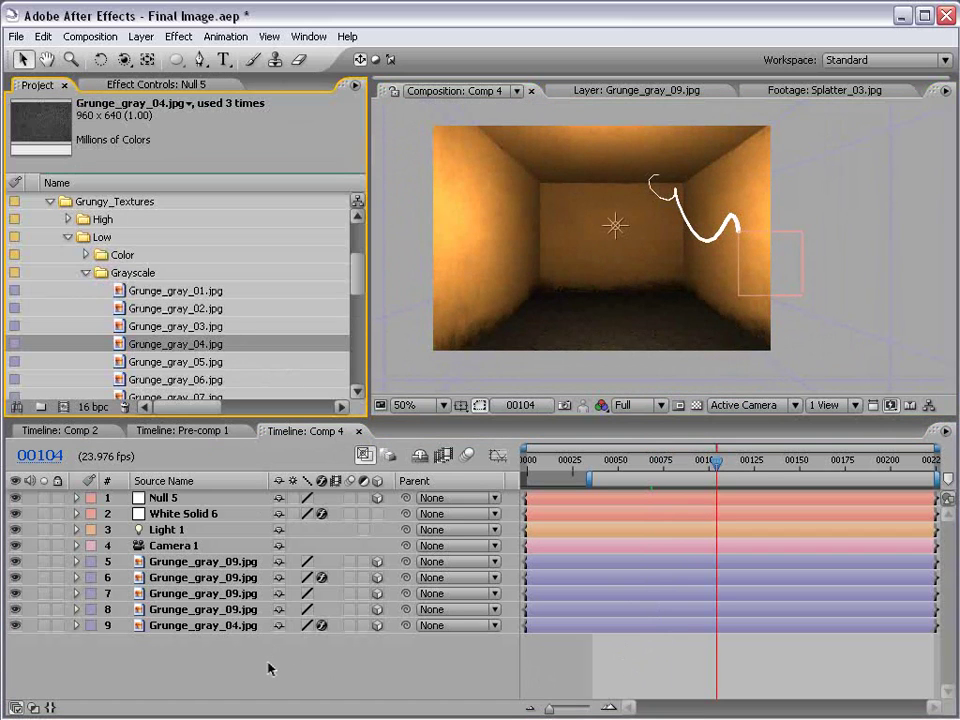
Rename the White Solid 6 layer to 'Particles'.
{"action": "left_click", "coordinate": [177, 515]}
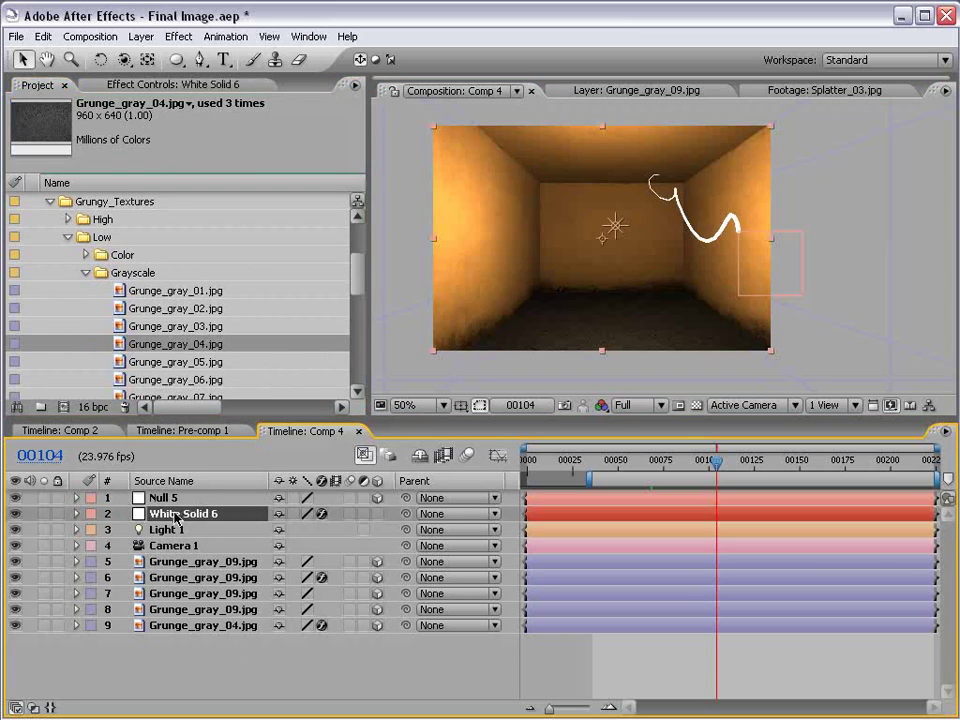
{"action": "key", "text": "Return"}
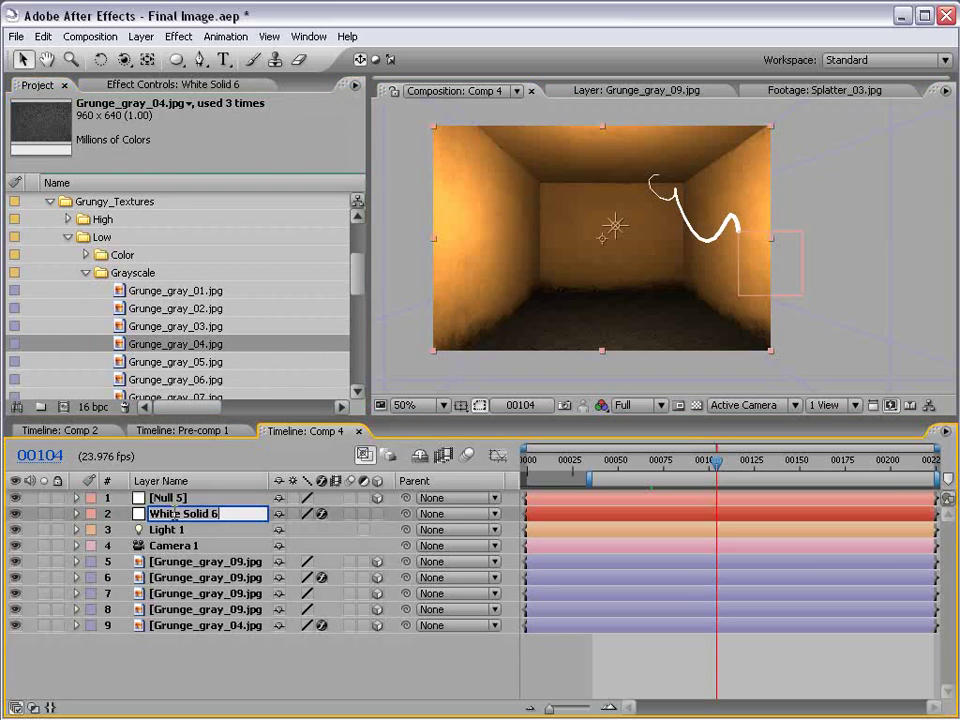
{"action": "type", "text": "Particles"}
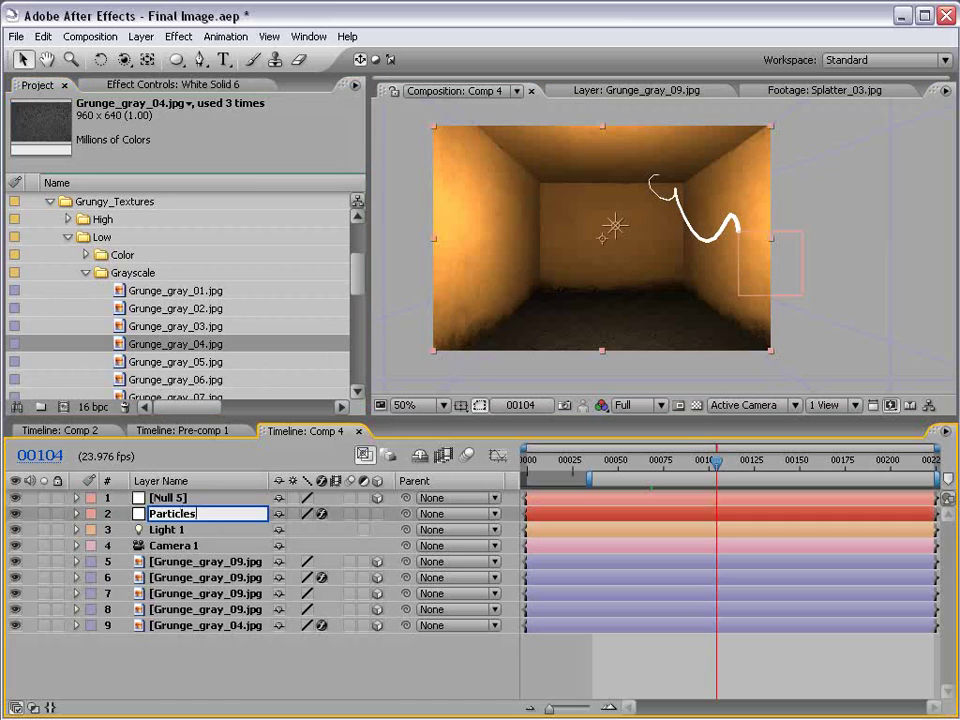
{"action": "key", "text": "Return"}
Rename the Null 5 layer to 'POINT'.
{"action": "left_click", "coordinate": [170, 497]}
{"action": "key", "text": "Return"}
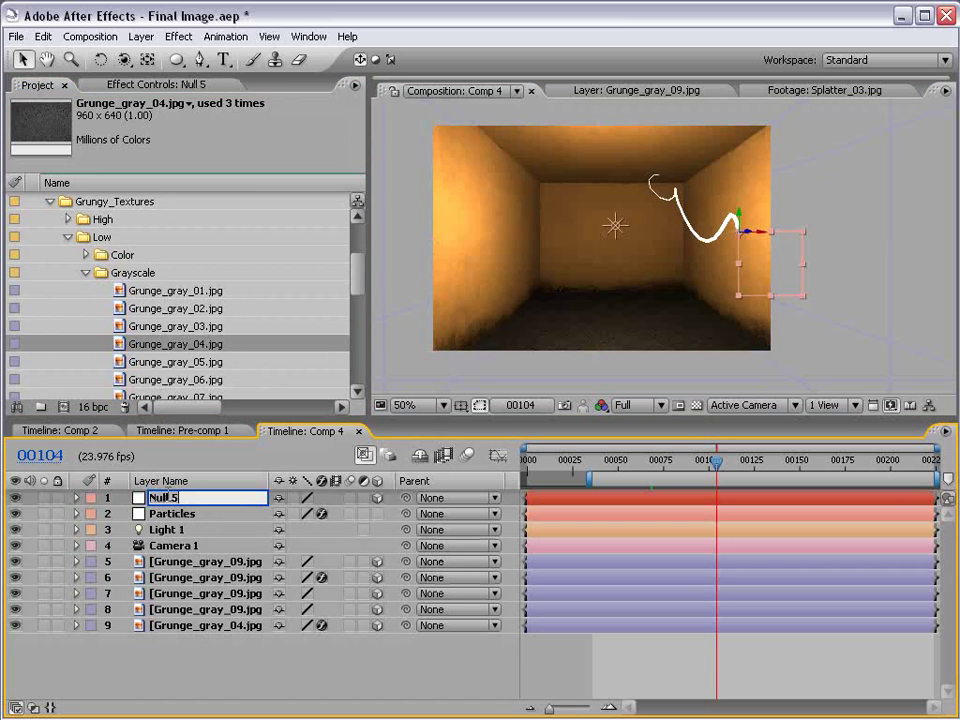
{"action": "type", "text": "POINT"}
{"action": "key", "text": "Return"}
{"action": "left_click", "coordinate": [531, 343]}
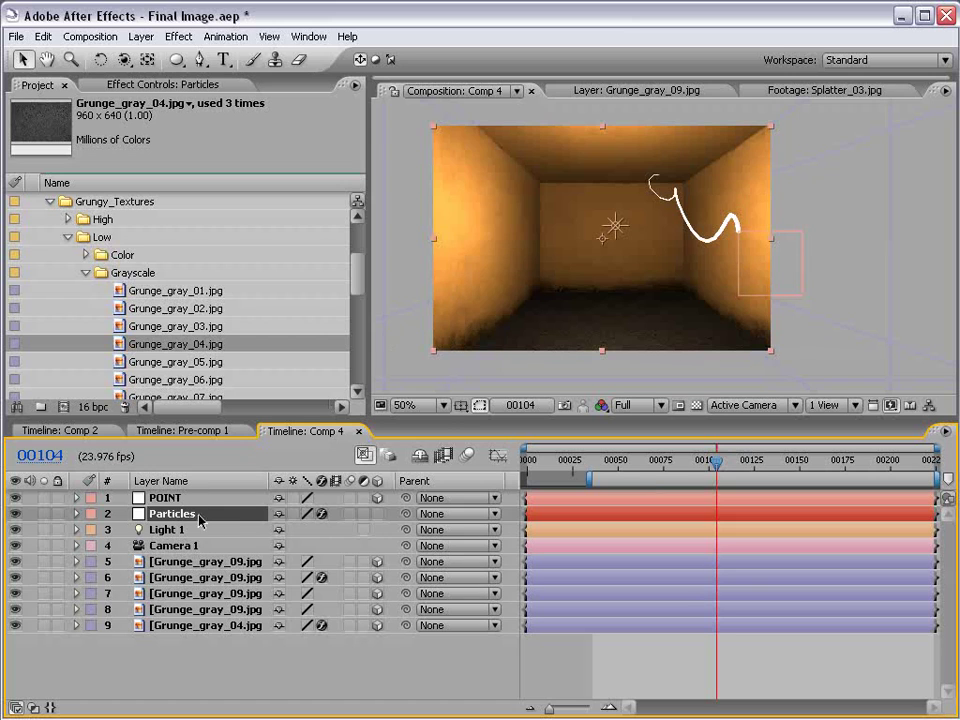
Add a Stylize > Glow effect to Particles with an orange Color B.
{"action": "left_click", "coordinate": [176, 36]}
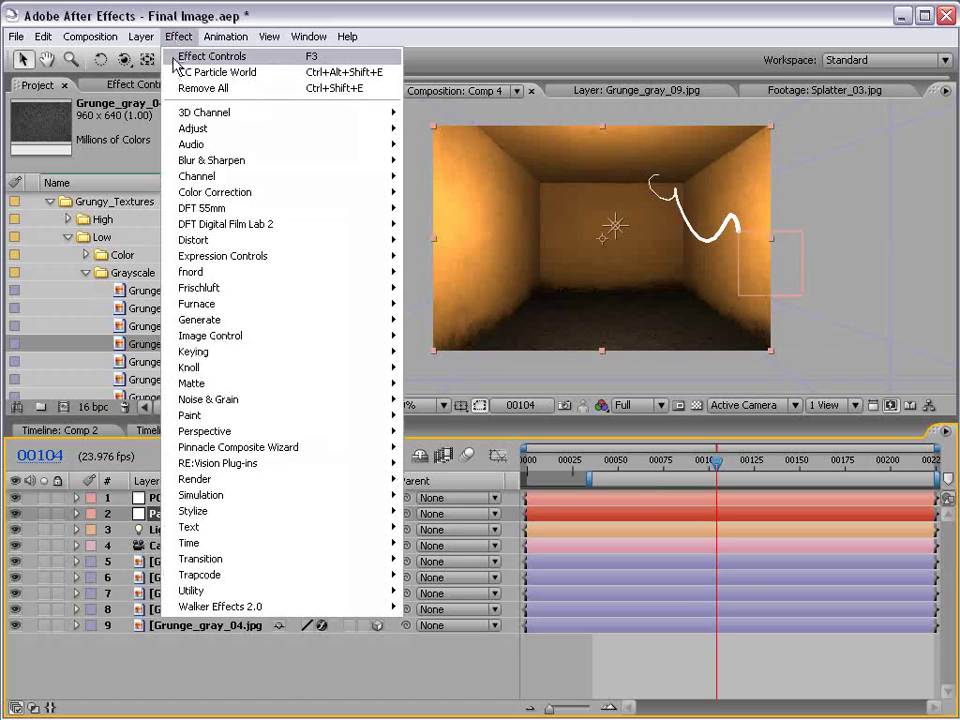
{"action": "mouse_move", "coordinate": [232, 515]}
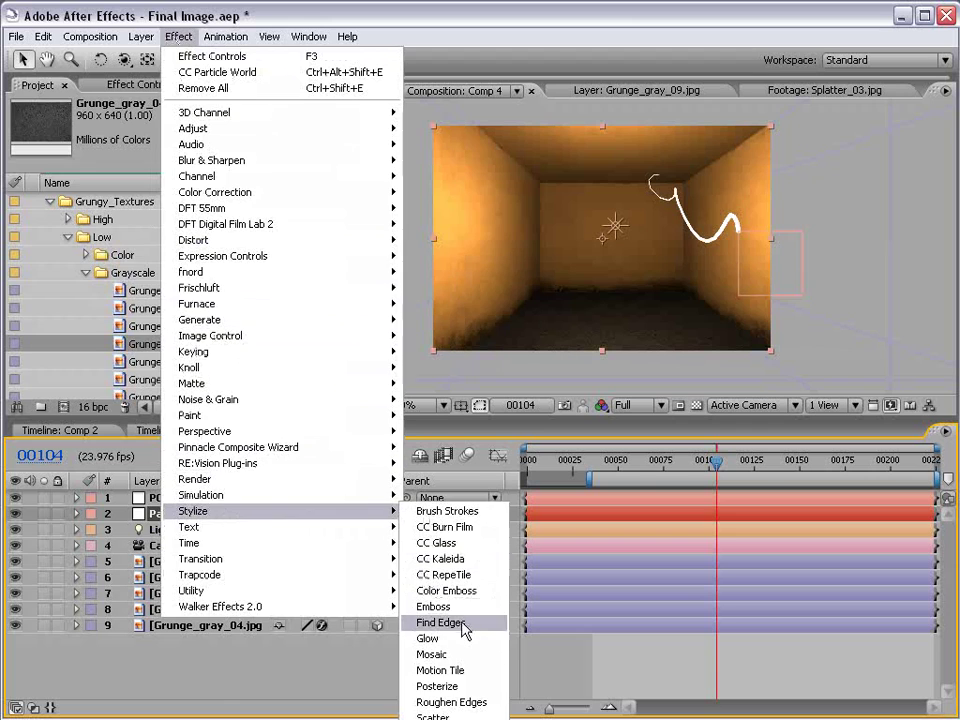
{"action": "left_click", "coordinate": [429, 639]}
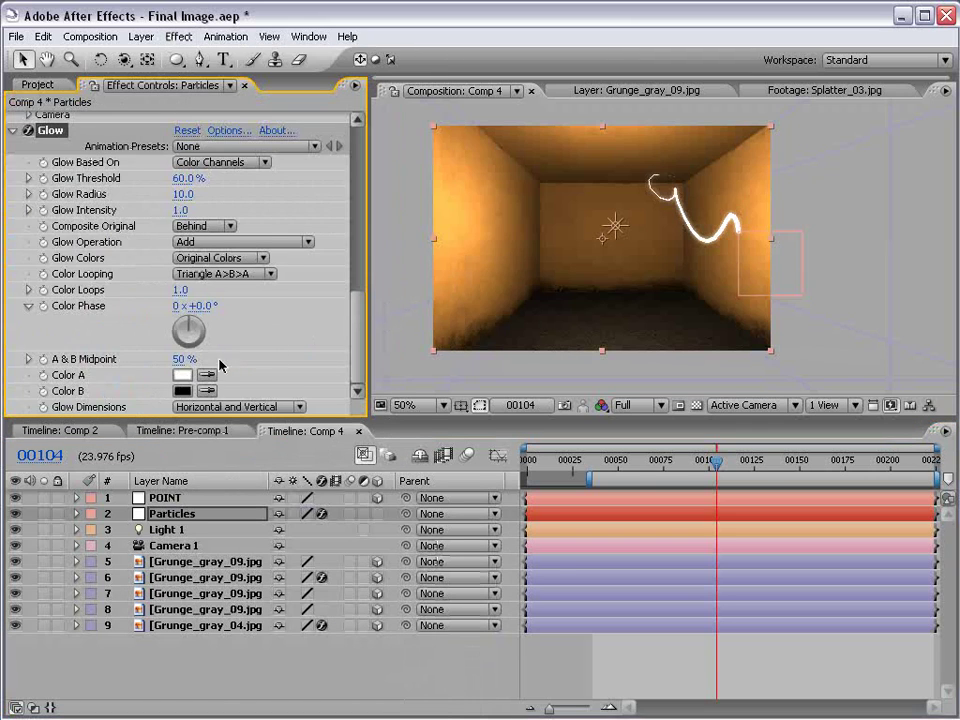
{"action": "left_click", "coordinate": [178, 392]}
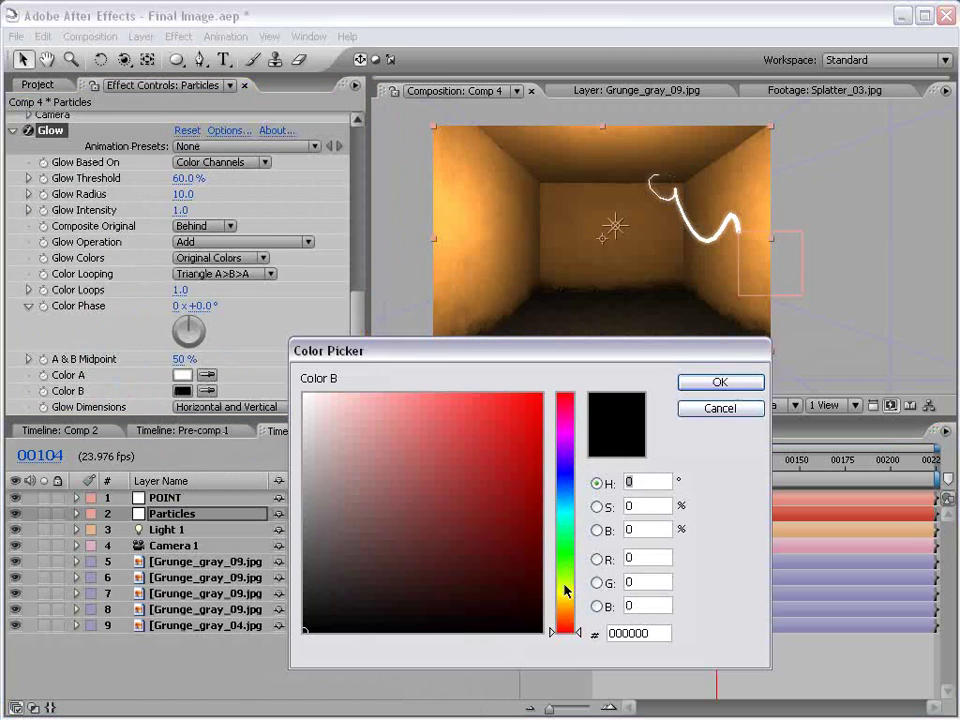
{"action": "left_click_drag", "start_coordinate": [566, 600], "coordinate": [566, 619]}
{"action": "left_click_drag", "start_coordinate": [485, 410], "coordinate": [620, 396]}
{"action": "left_click", "coordinate": [714, 386]}
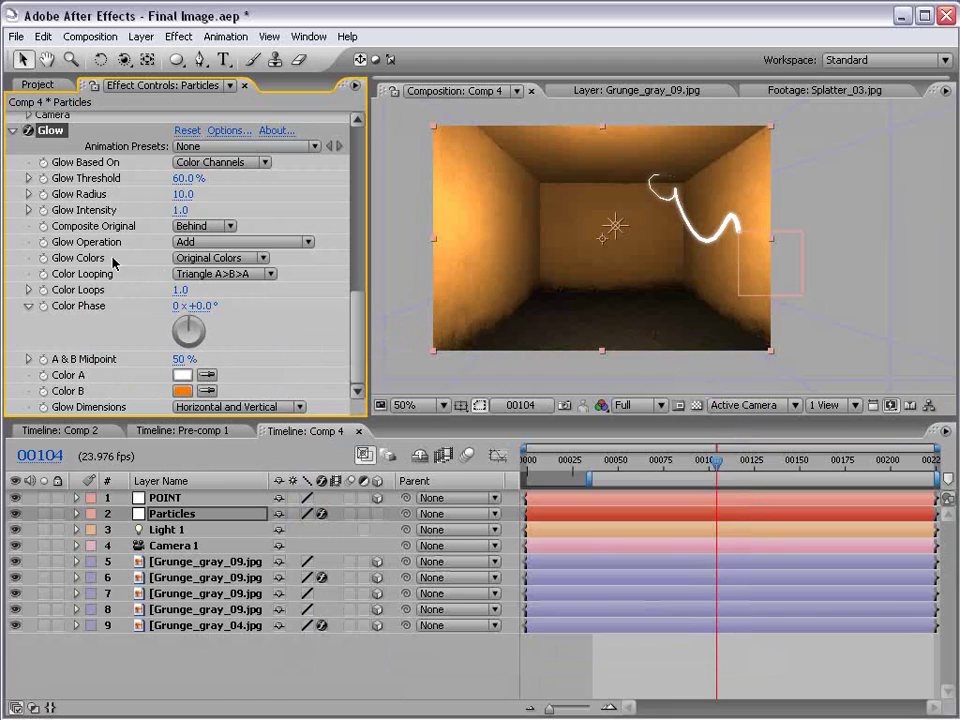
Set Glow Colors to A & B Colors, Intensity 2.3 and Radius 17.
{"action": "left_click", "coordinate": [205, 258]}
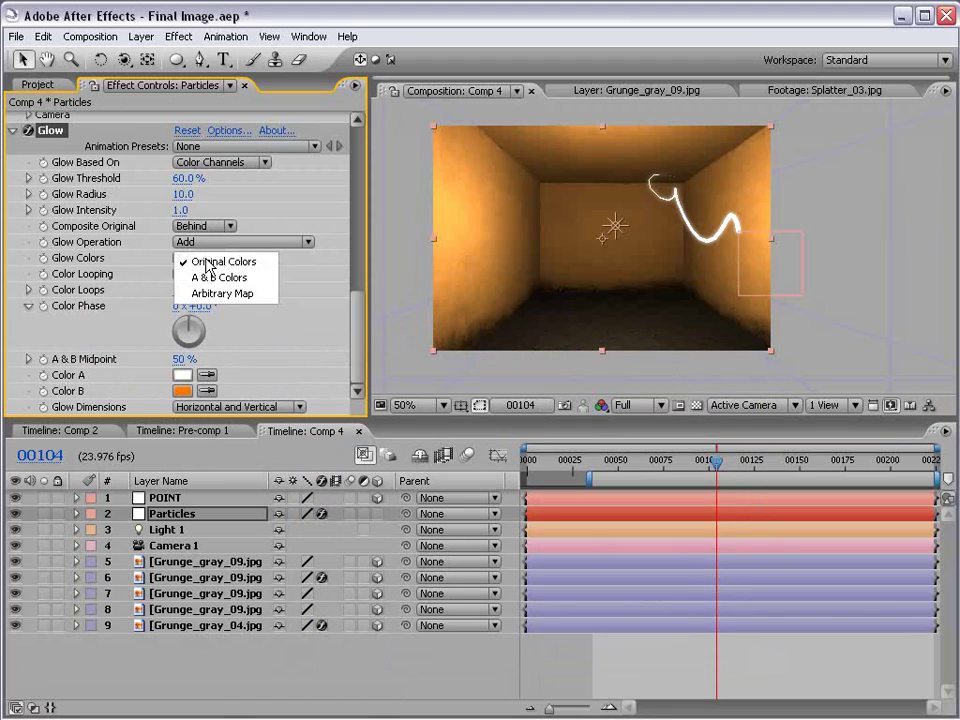
{"action": "left_click", "coordinate": [268, 278]}
{"action": "scroll", "coordinate": [760, 255], "scroll_direction": "up", "scroll_amount": 2}
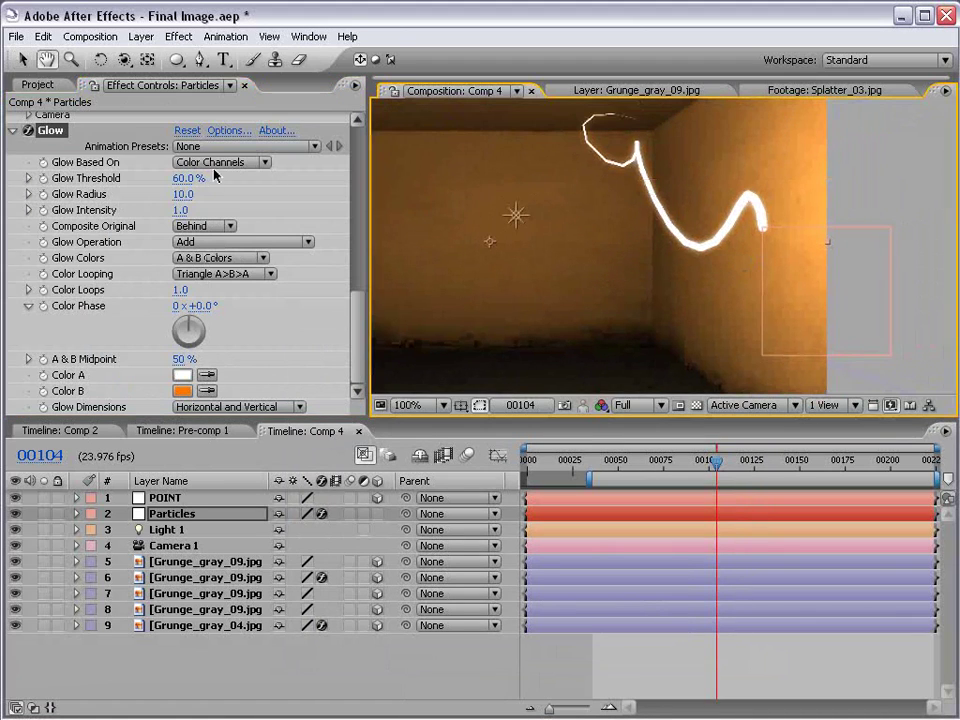
{"action": "left_click_drag", "start_coordinate": [180, 210], "coordinate": [309, 212]}
{"action": "key", "text": "v"}
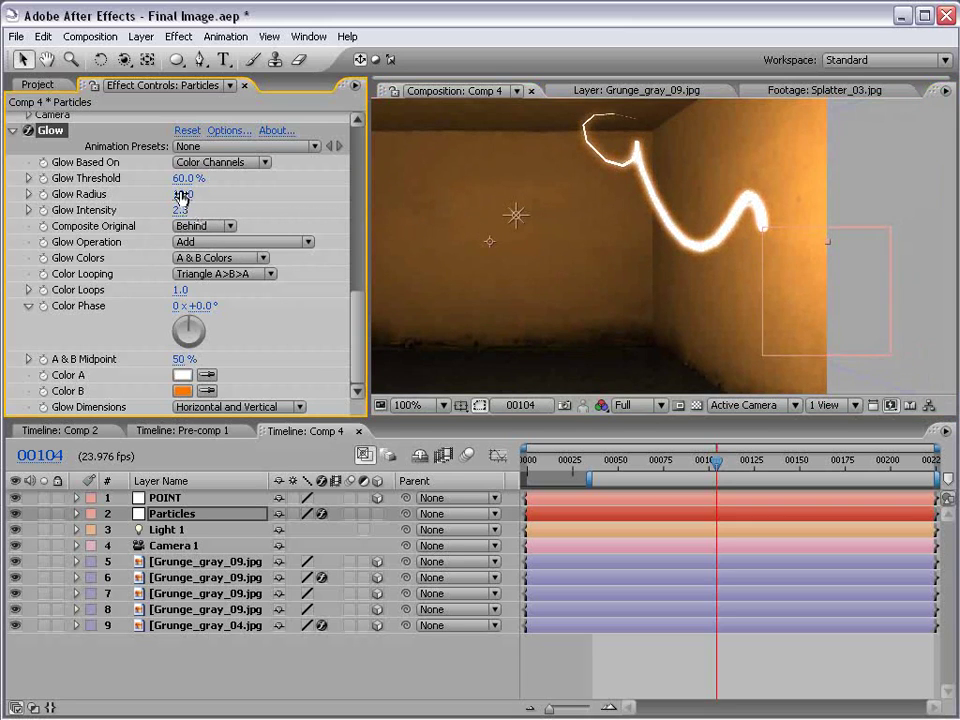
{"action": "left_click_drag", "start_coordinate": [180, 196], "coordinate": [188, 192]}
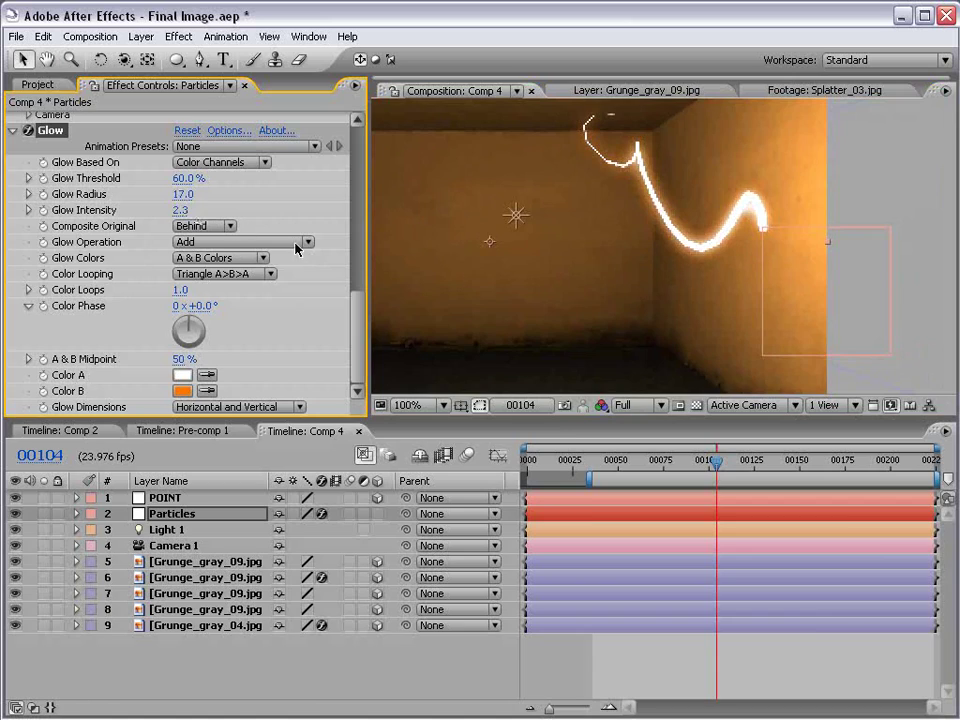
{"action": "key", "text": "shift+Page_Down"}
{"action": "key", "text": "grave"}
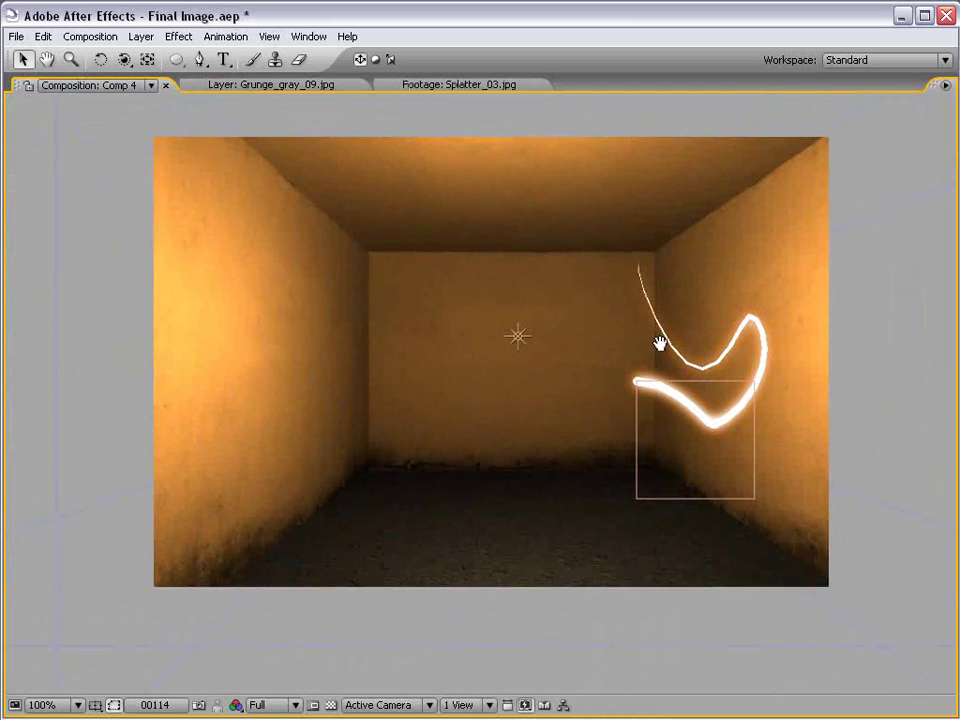
Play and stop a preview of the glowing orange trail, then restore the full workspace.
{"action": "left_click_drag", "start_coordinate": [659, 344], "coordinate": [639, 358]}
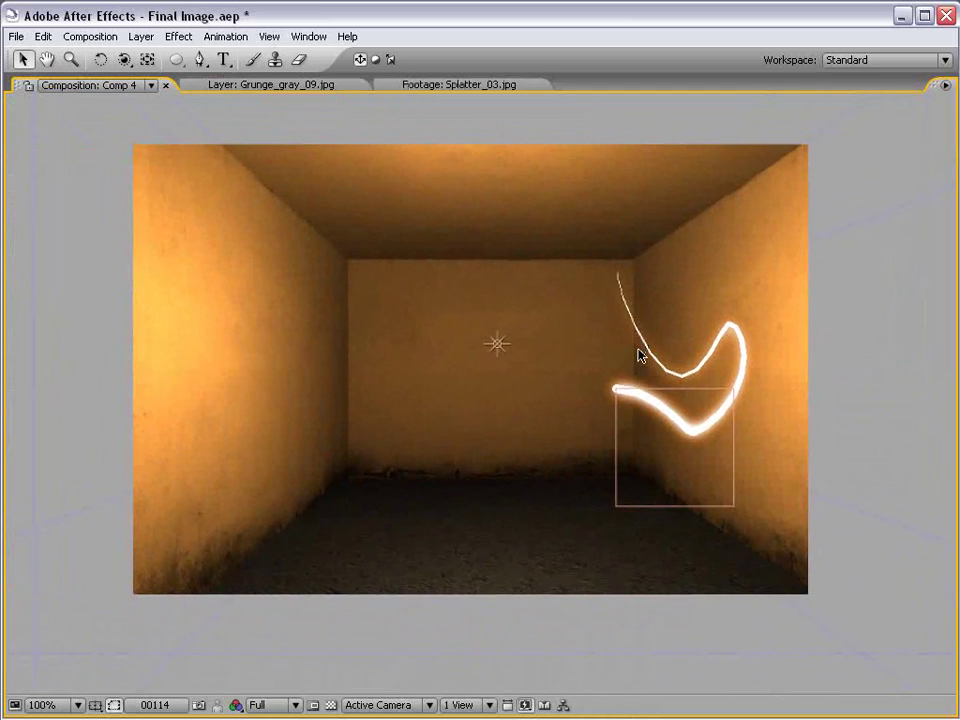
{"action": "key", "text": "space"}
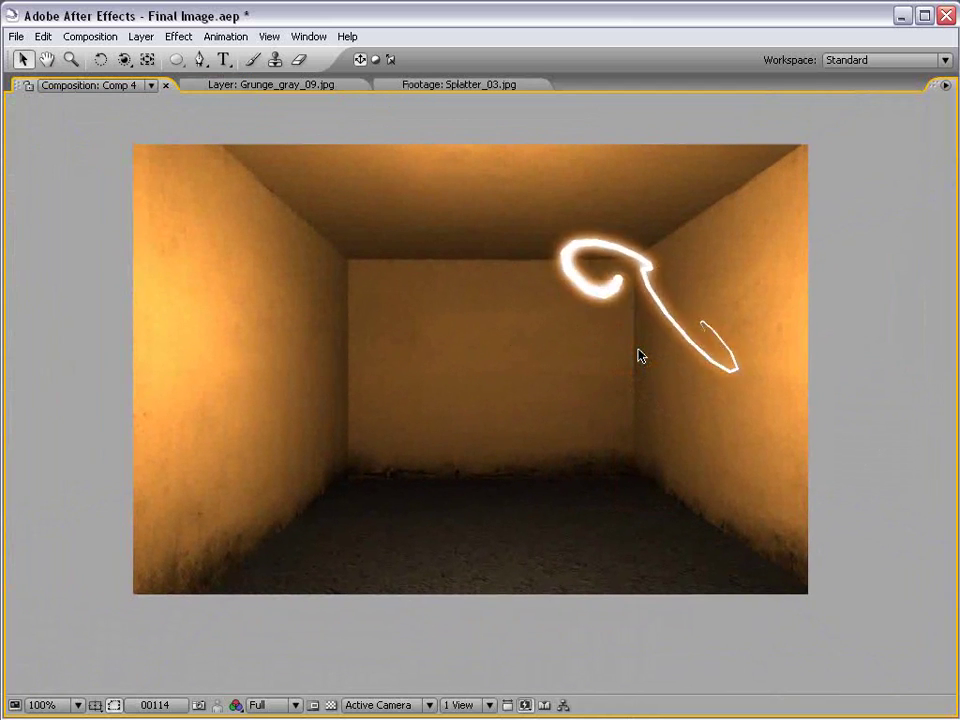
{"action": "key", "text": "space"}
{"action": "key", "text": "space"}
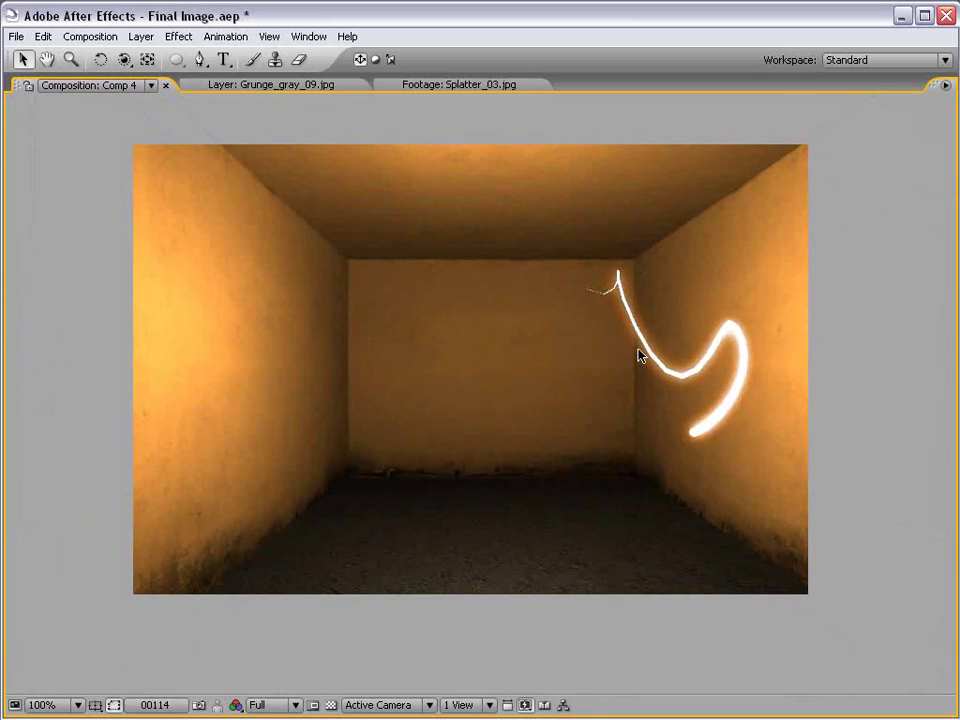
{"action": "key", "text": "space"}
{"action": "key", "text": "grave"}
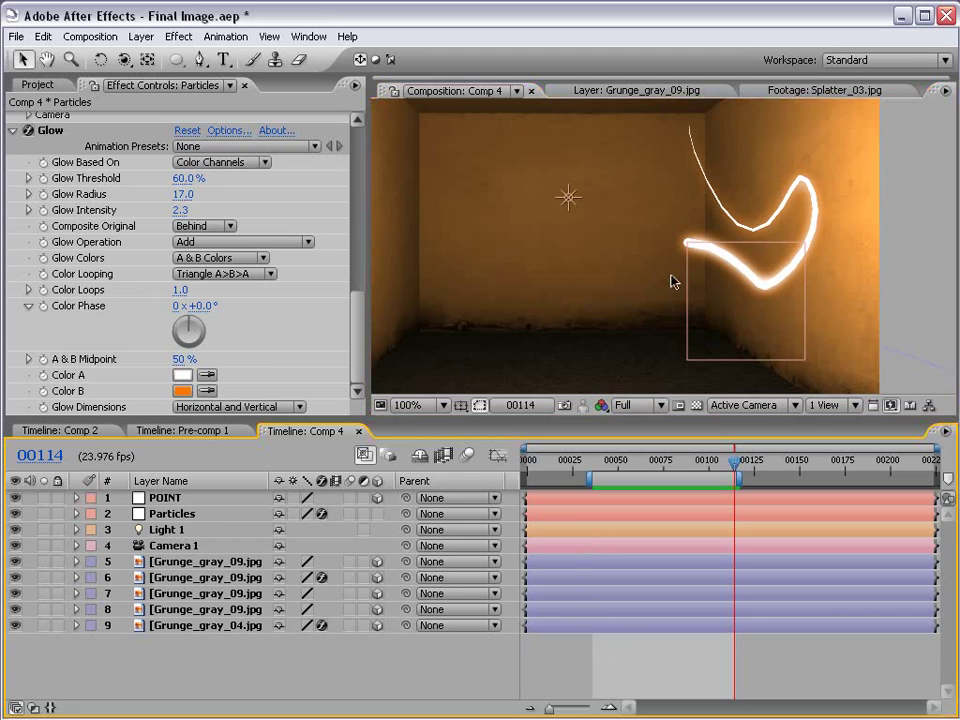
{"action": "scroll", "coordinate": [683, 195], "scroll_direction": "down", "scroll_amount": 2}
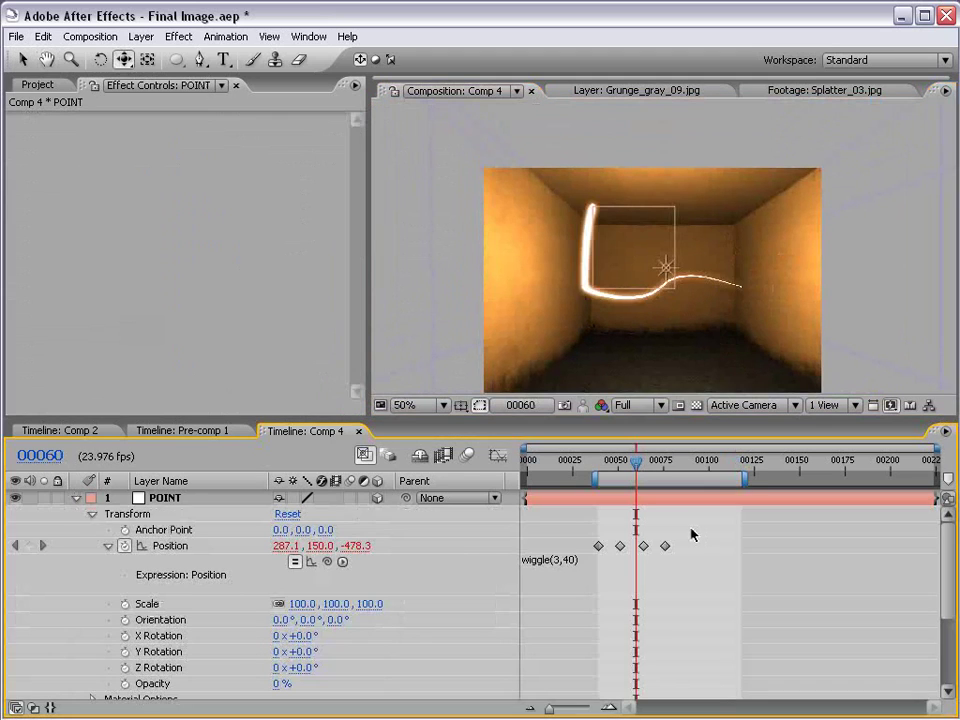
Change POINT's Position expression to wiggle(3,120) and scrub to check the streak.
{"action": "left_click_drag", "start_coordinate": [692, 535], "coordinate": [591, 546]}
{"action": "left_click", "coordinate": [583, 560]}
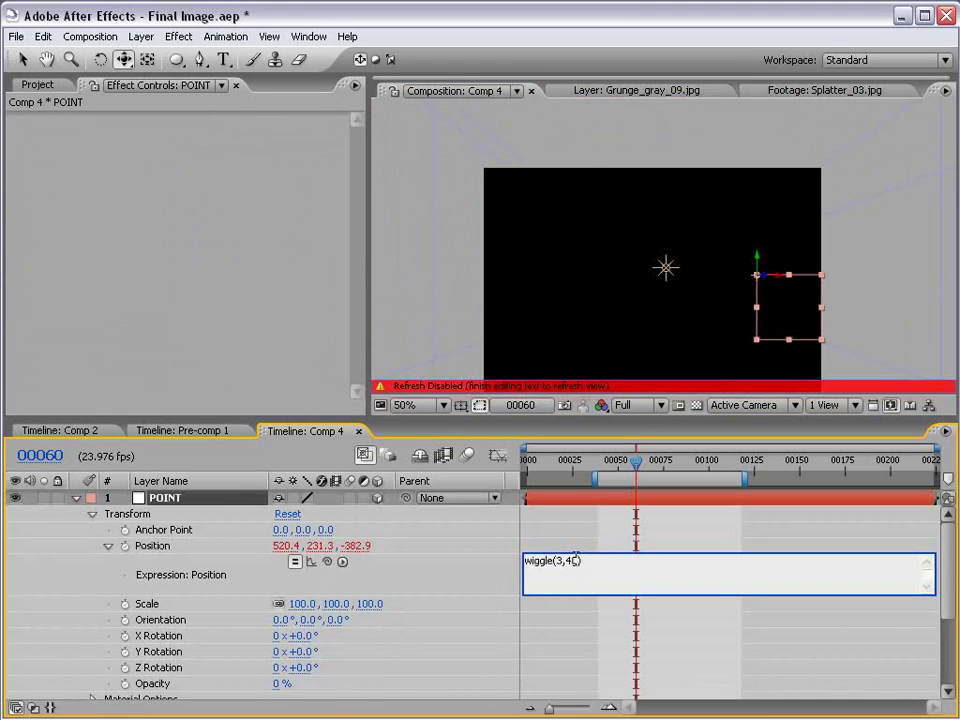
{"action": "double_click", "coordinate": [568, 560]}
{"action": "type", "text": "120"}
{"action": "left_click", "coordinate": [553, 531]}
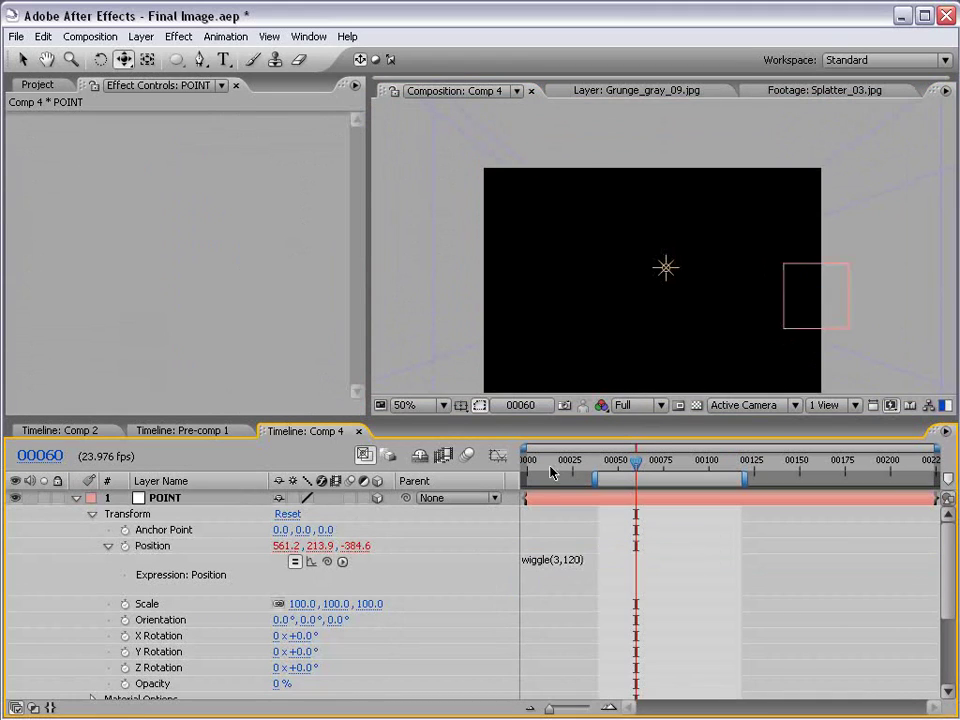
{"action": "left_click_drag", "start_coordinate": [636, 461], "coordinate": [731, 462]}
Drag the POINT null to the left in the room.
{"action": "key", "text": "v"}
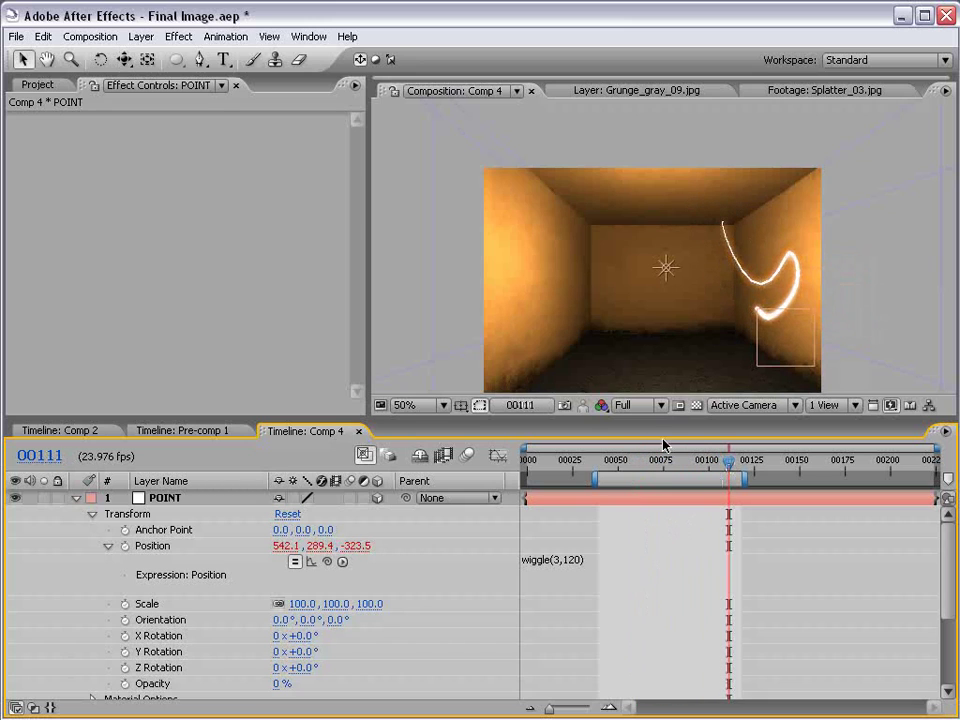
{"action": "left_click", "coordinate": [666, 498]}
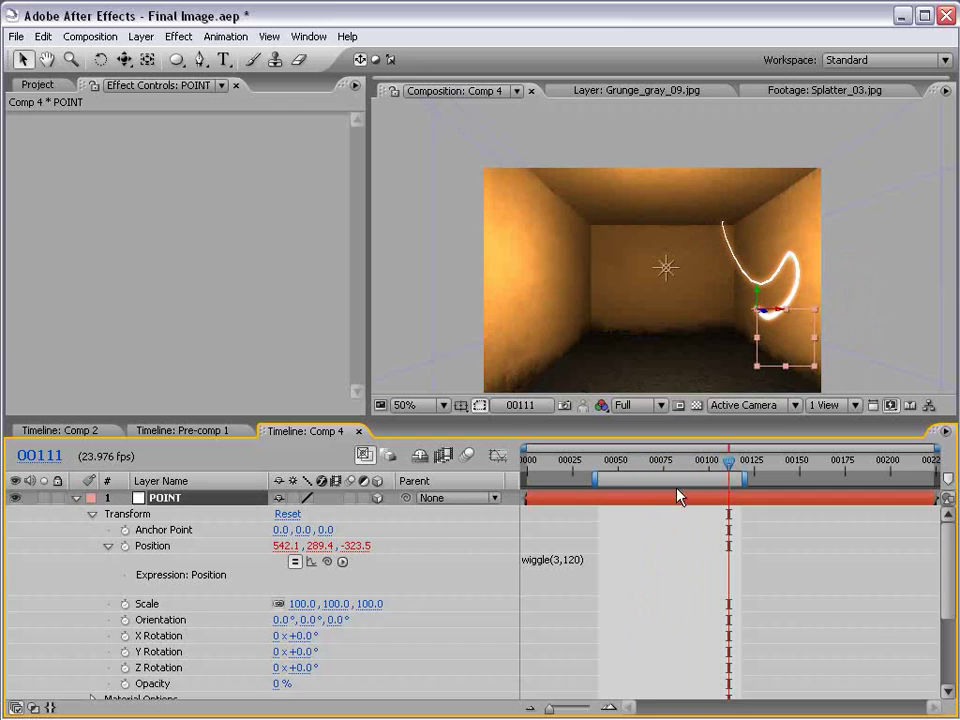
{"action": "left_click_drag", "start_coordinate": [778, 316], "coordinate": [673, 251]}
{"action": "left_click", "coordinate": [640, 512]}
Orbit Camera 1 to a new angle on the room.
{"action": "scroll", "coordinate": [671, 285], "scroll_direction": "up", "scroll_amount": 2}
{"action": "scroll", "coordinate": [676, 272], "scroll_direction": "down", "scroll_amount": 2}
{"action": "left_click_drag", "start_coordinate": [123, 59], "coordinate": [180, 61]}
{"action": "left_click_drag", "start_coordinate": [692, 283], "coordinate": [640, 300]}
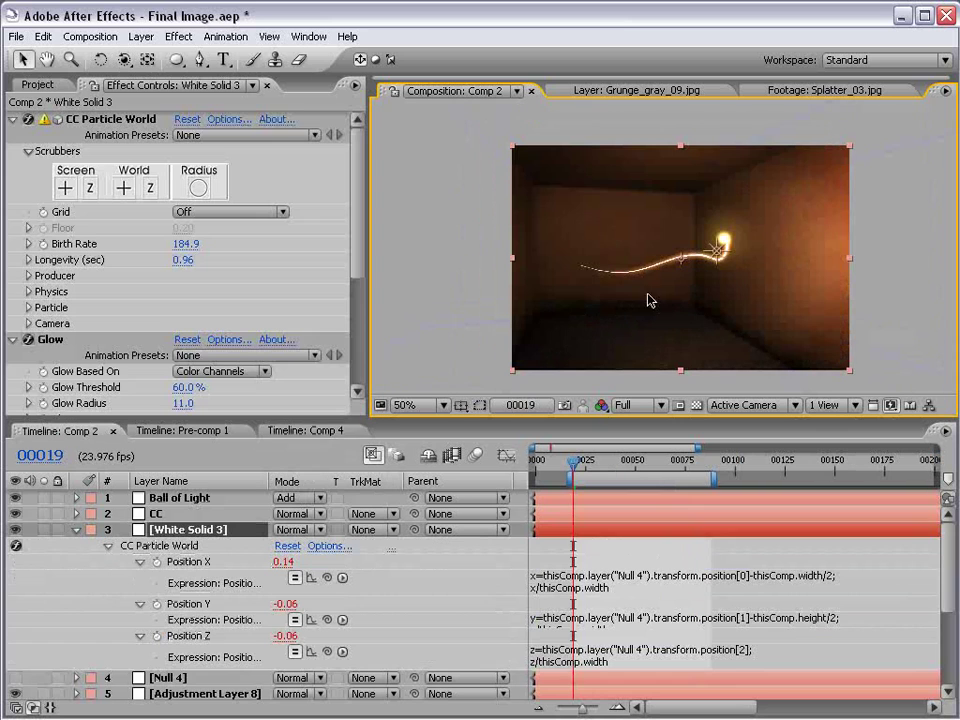
Switch to the Pre-comp 1 composition and briefly maximize its viewer.
{"action": "scroll", "coordinate": [766, 331], "scroll_direction": "down", "scroll_amount": 1}
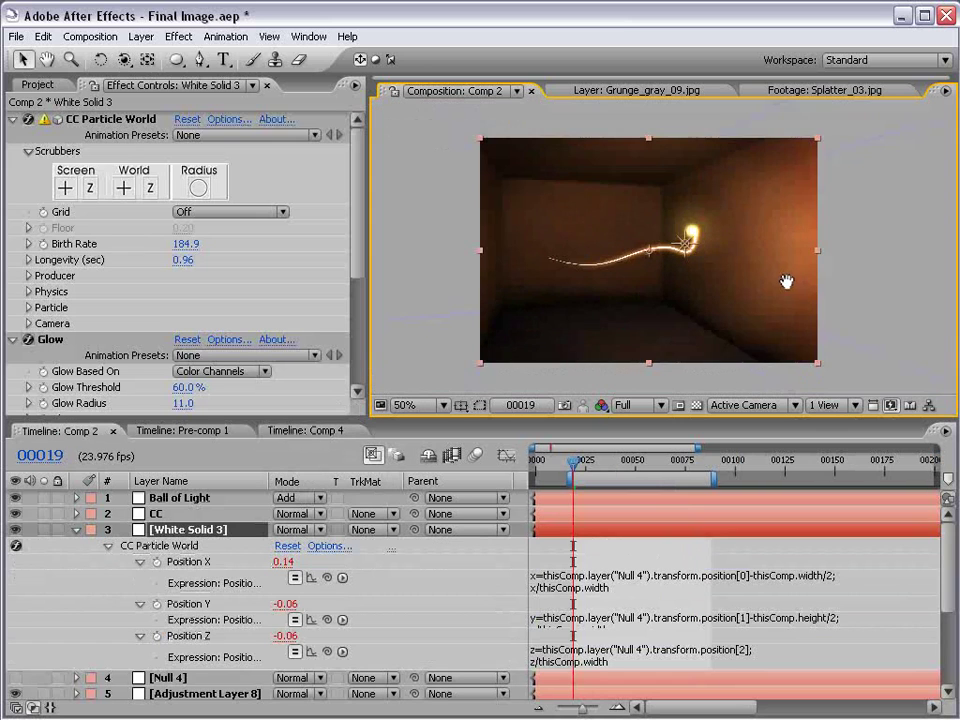
{"action": "left_click", "coordinate": [186, 431]}
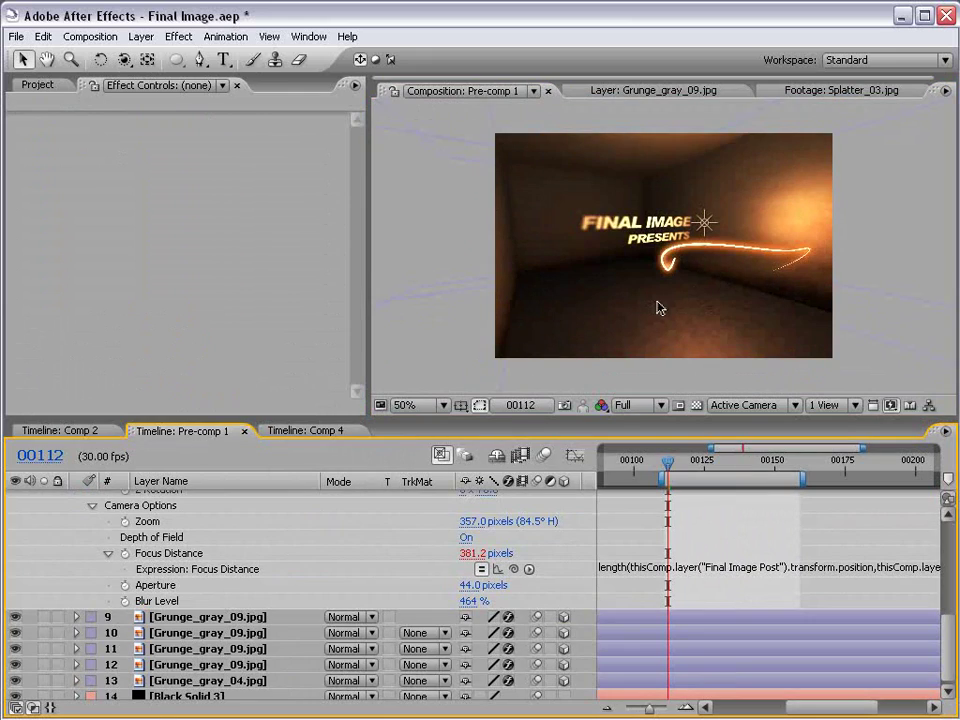
{"action": "key", "text": "grave"}
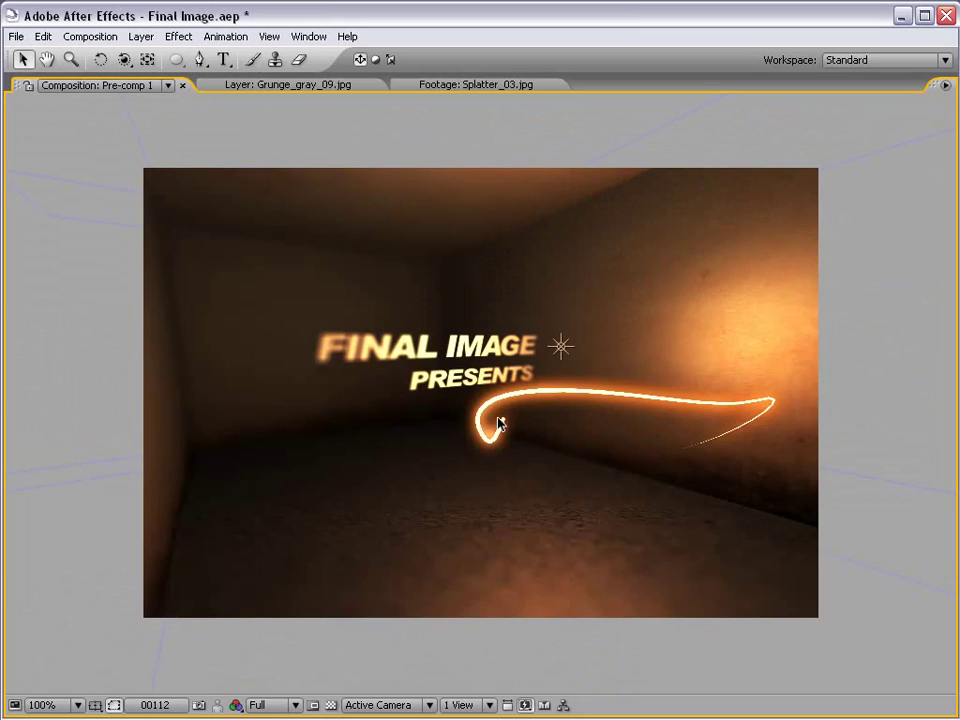
{"action": "key", "text": "grave"}
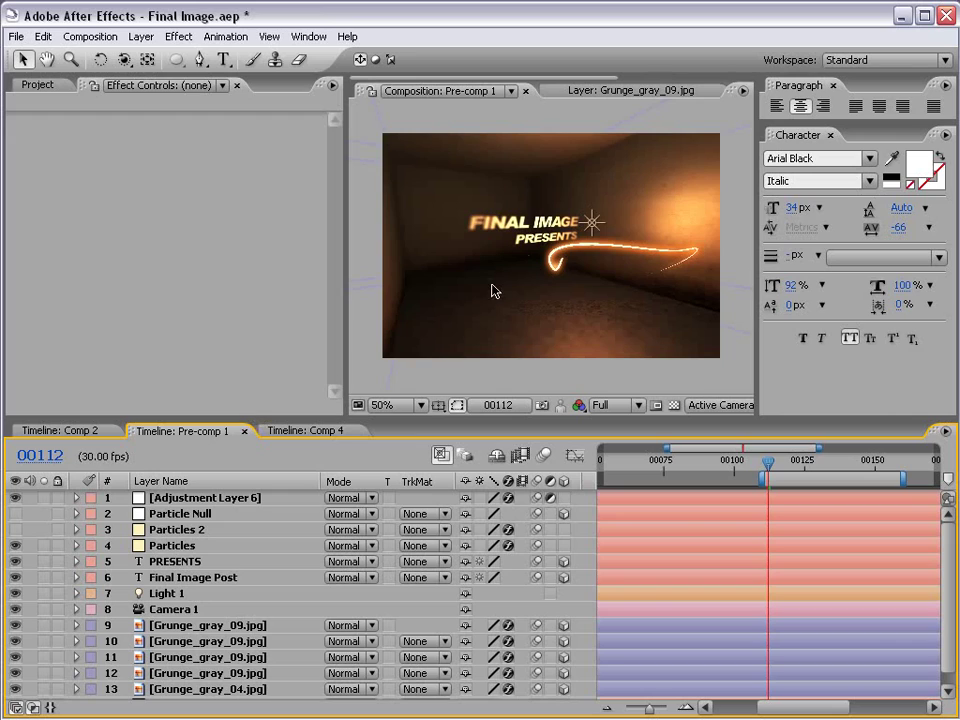